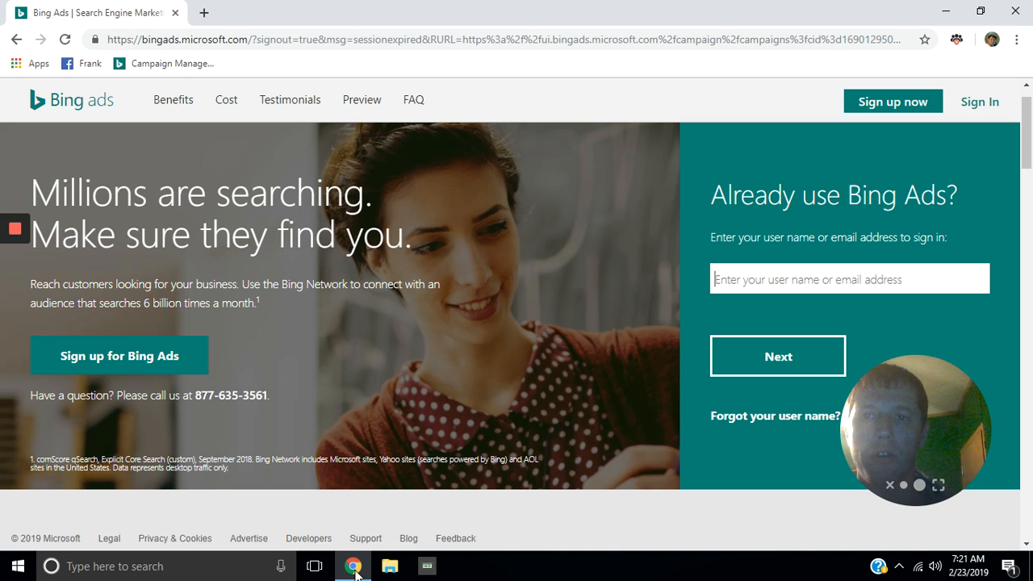
Step: Sign in to Bing Ads by choosing the saved account address suggestion and continuing with Next
mouse_move(348, 578)
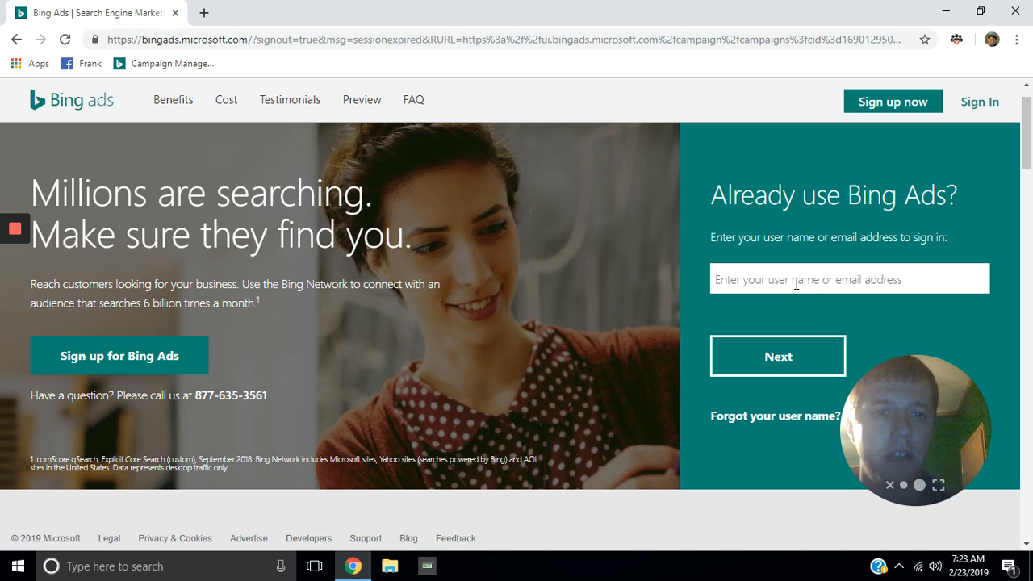
click(796, 281)
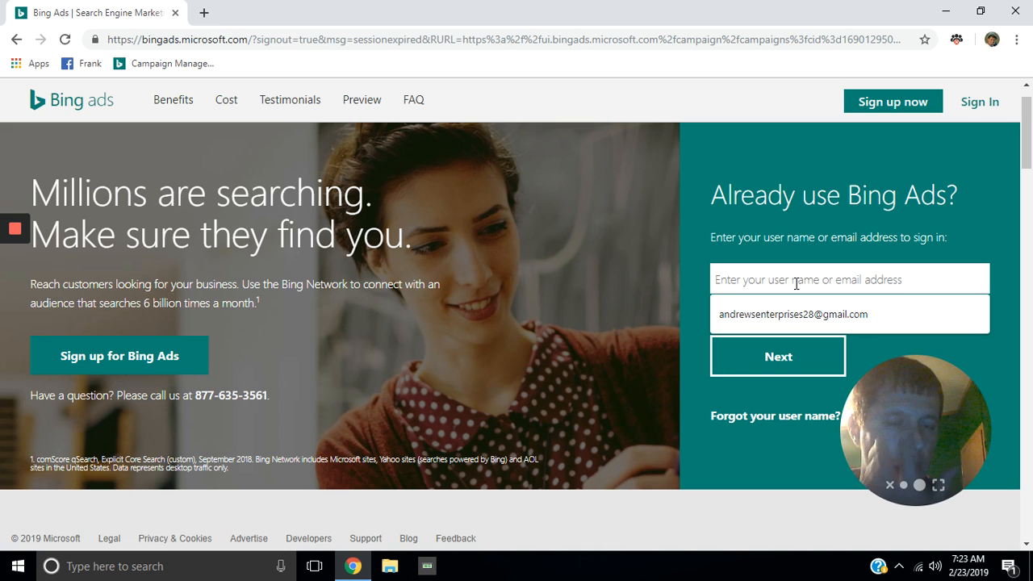
click(801, 318)
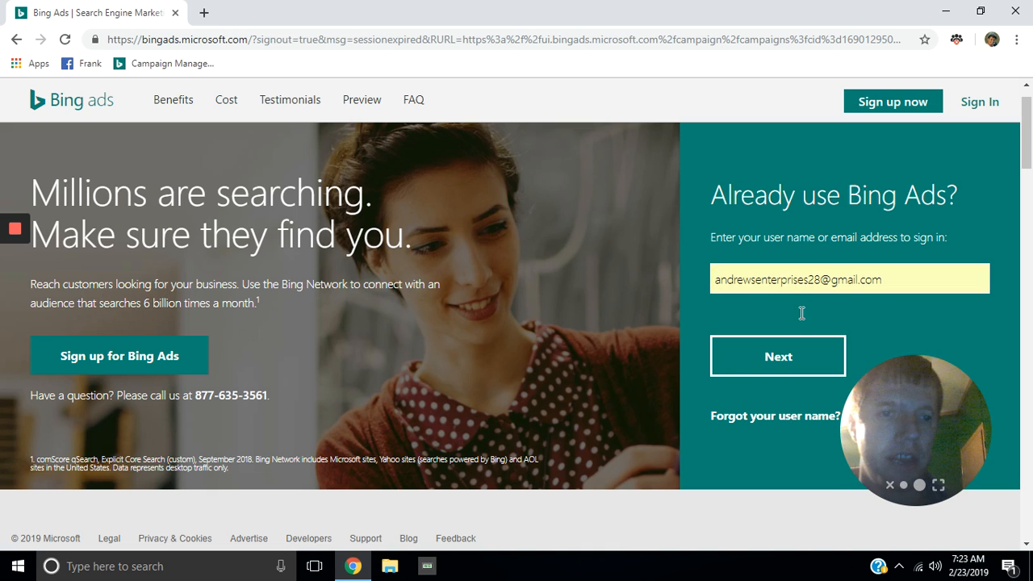
click(768, 363)
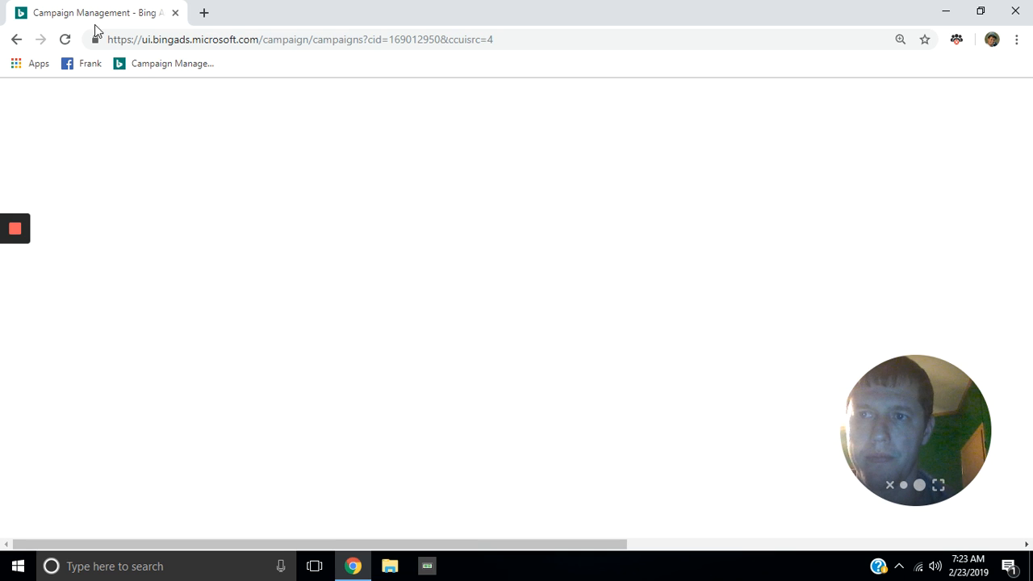
Step: Reload the stalled page and review the All Campaigns overview's Top changes, such as CTFO up 517 clicks
click(67, 40)
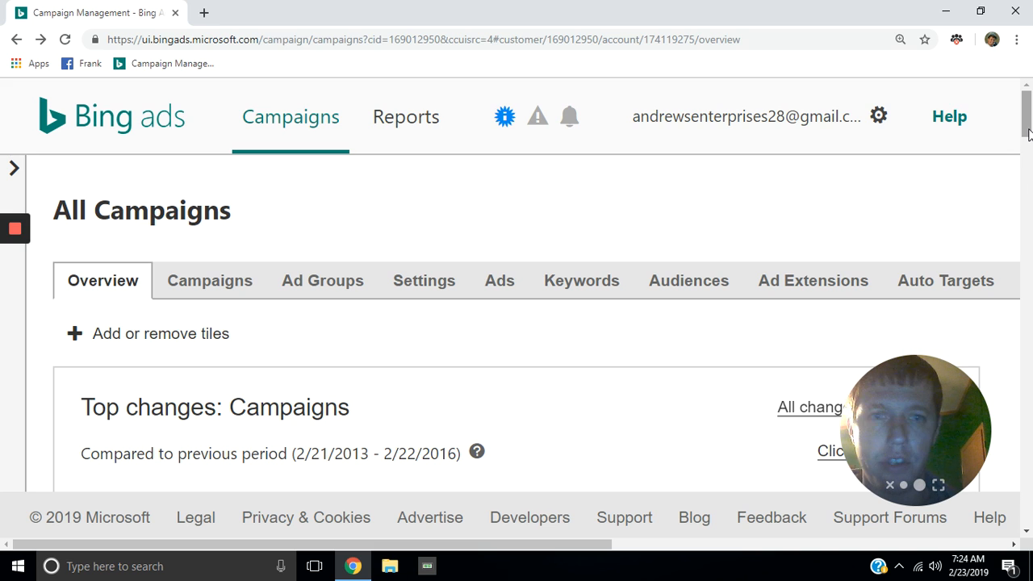
scroll(1028, 150, down, 1)
scroll(1028, 149, down, 2)
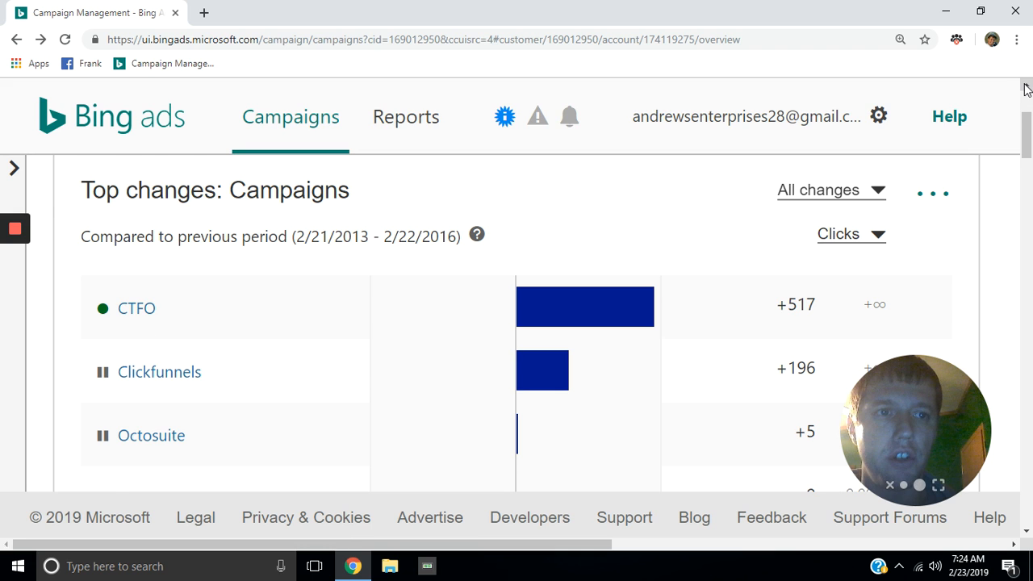
scroll(1025, 89, up, 1)
scroll(1025, 89, up, 2)
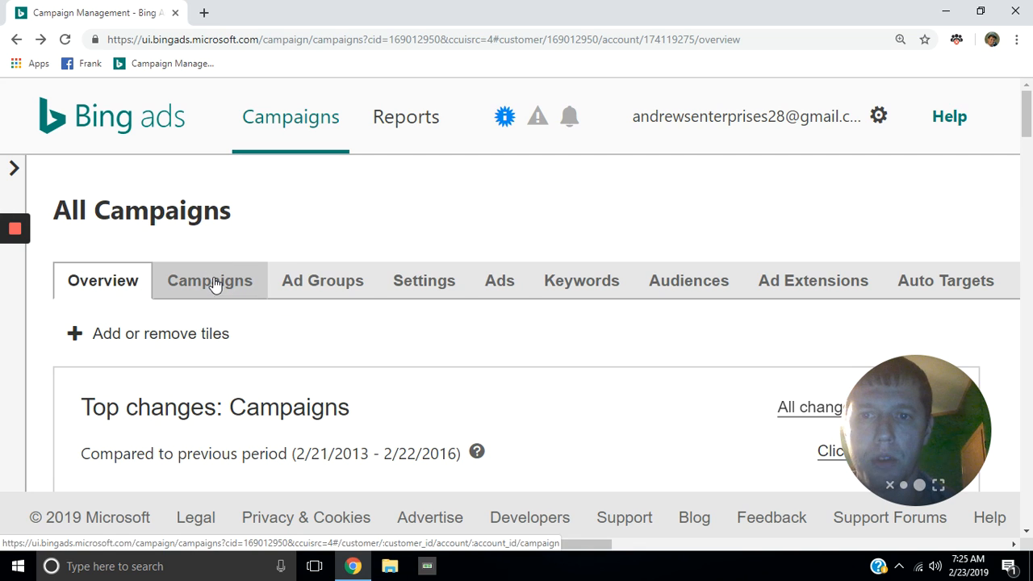
Step: Switch to the Campaigns tab and scroll down to the campaign table with budgets and delivery status
click(214, 284)
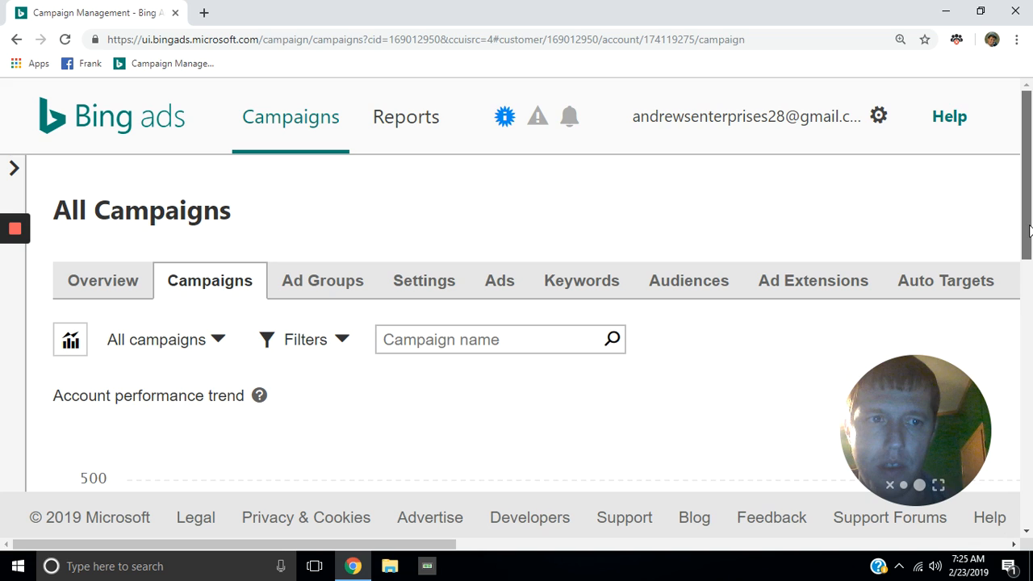
drag(1028, 231, 1030, 361)
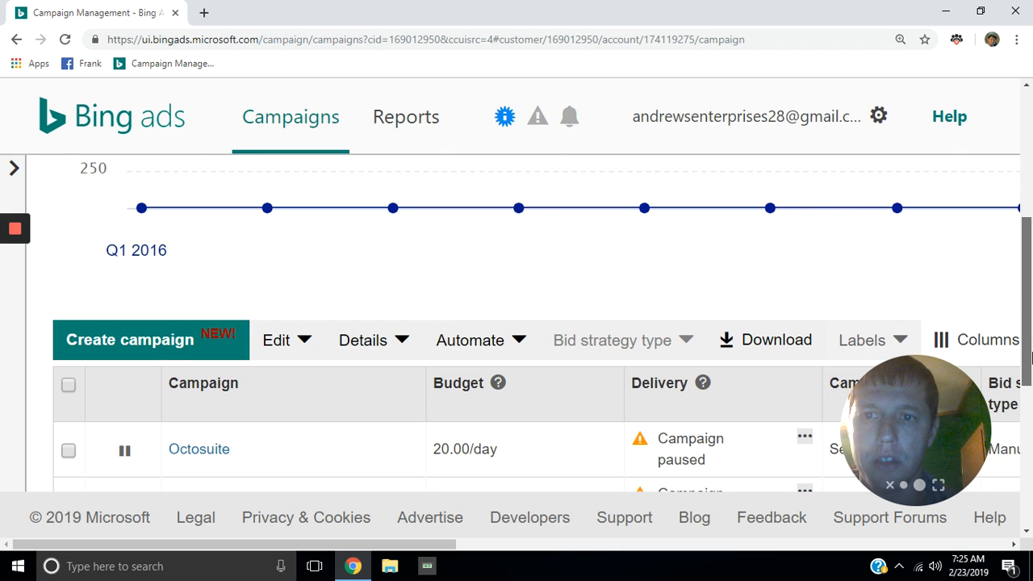
Step: Create a new campaign with the goal 'Conversions in my website'
click(217, 346)
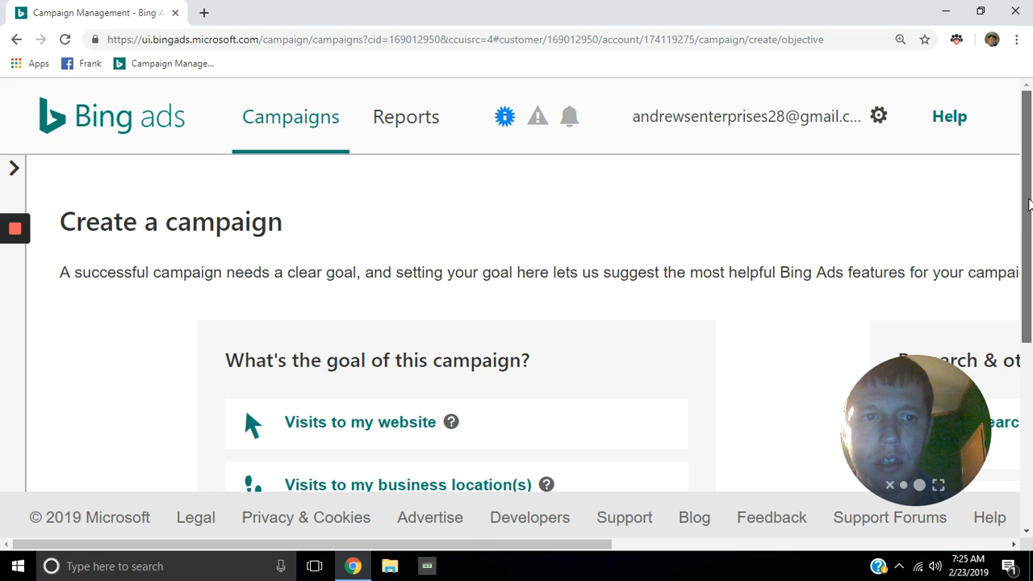
drag(1028, 205, 1028, 269)
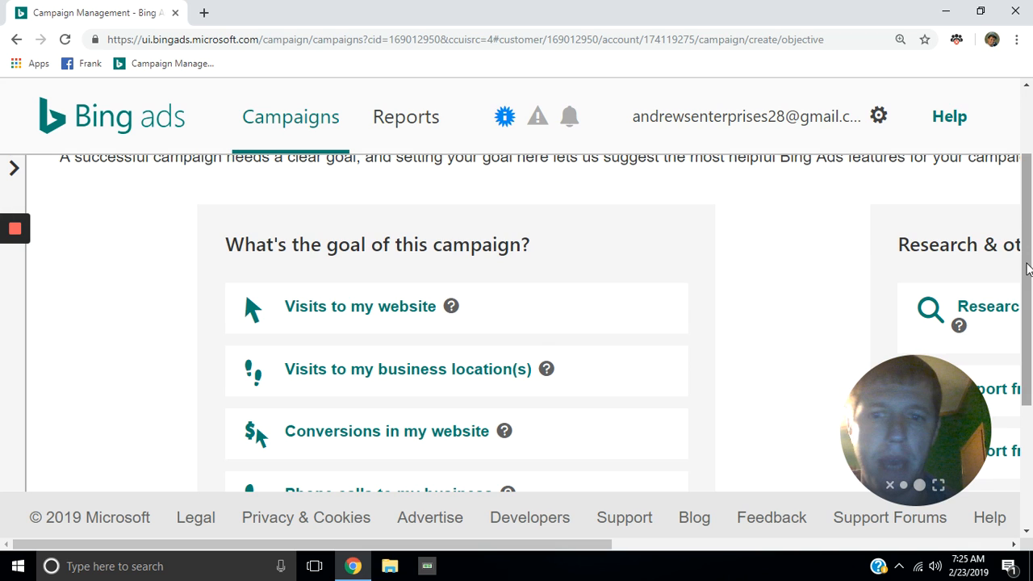
drag(1029, 270, 1030, 299)
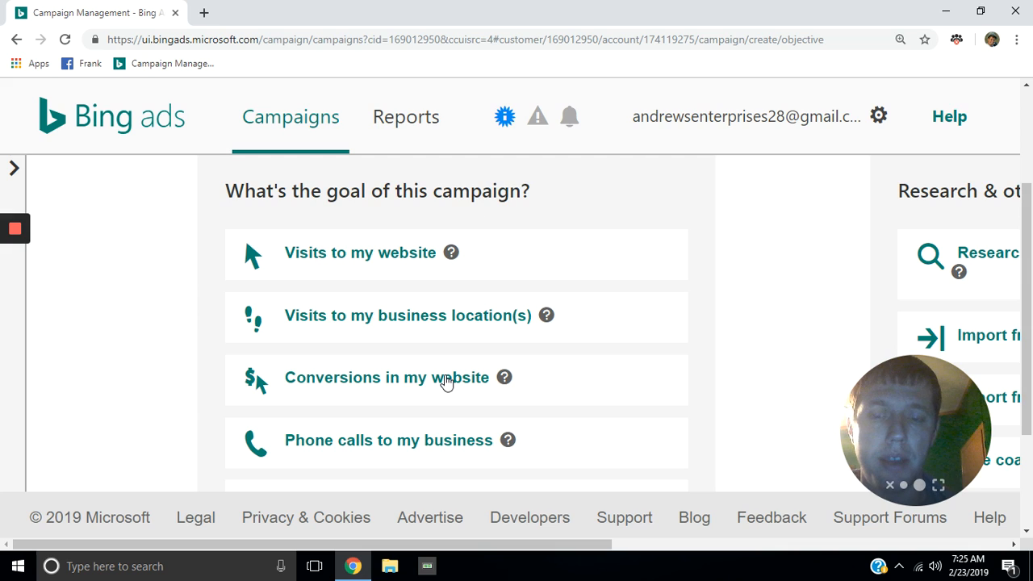
click(446, 381)
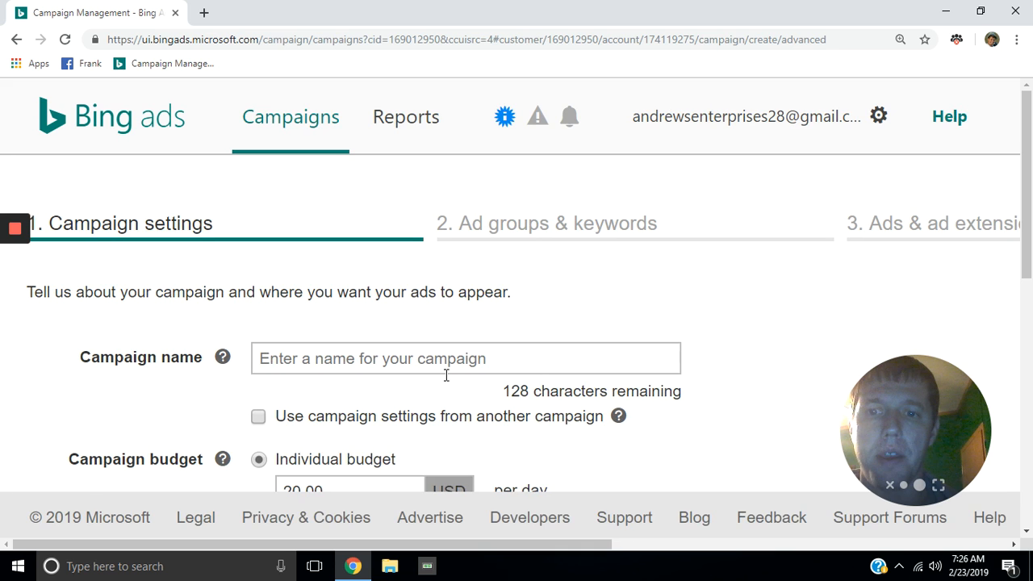
Step: Name the campaign 'ctfo test' with a 20.00 USD daily budget and expand the Daily budget options
click(325, 363)
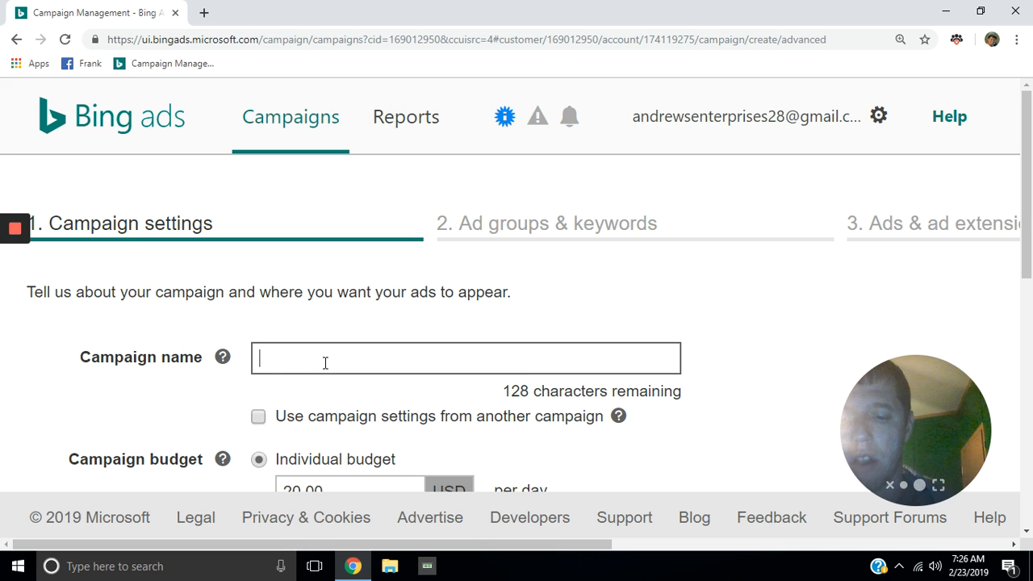
text(ctfo )
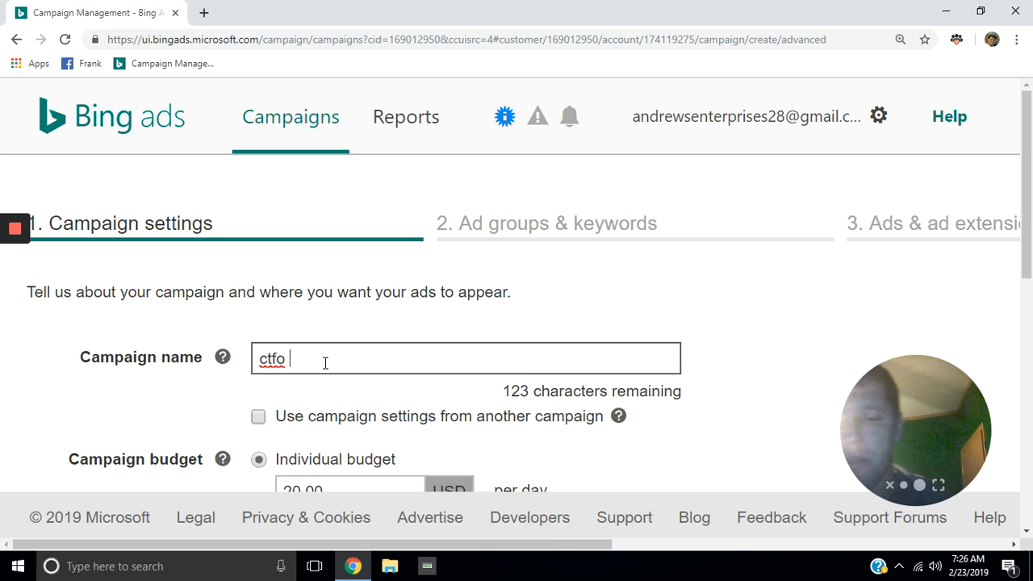
text(test)
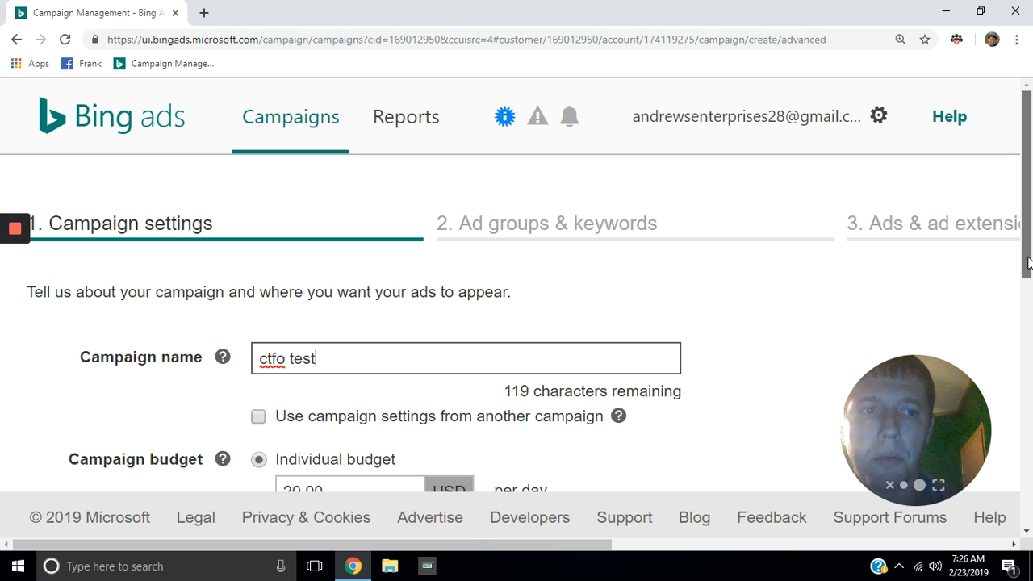
scroll(1029, 266, down, 1)
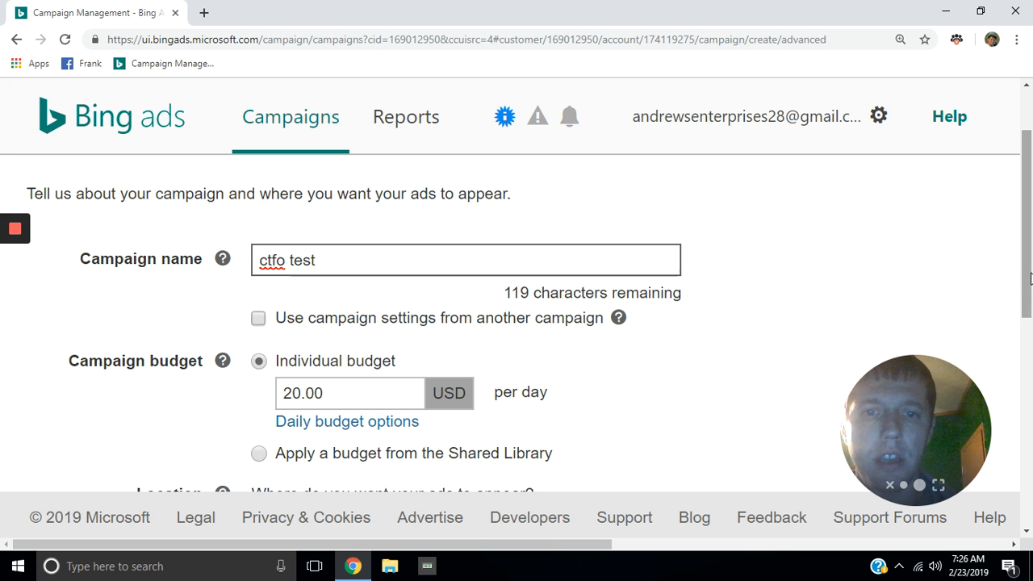
scroll(1030, 278, down, 1)
drag(1030, 278, 1031, 273)
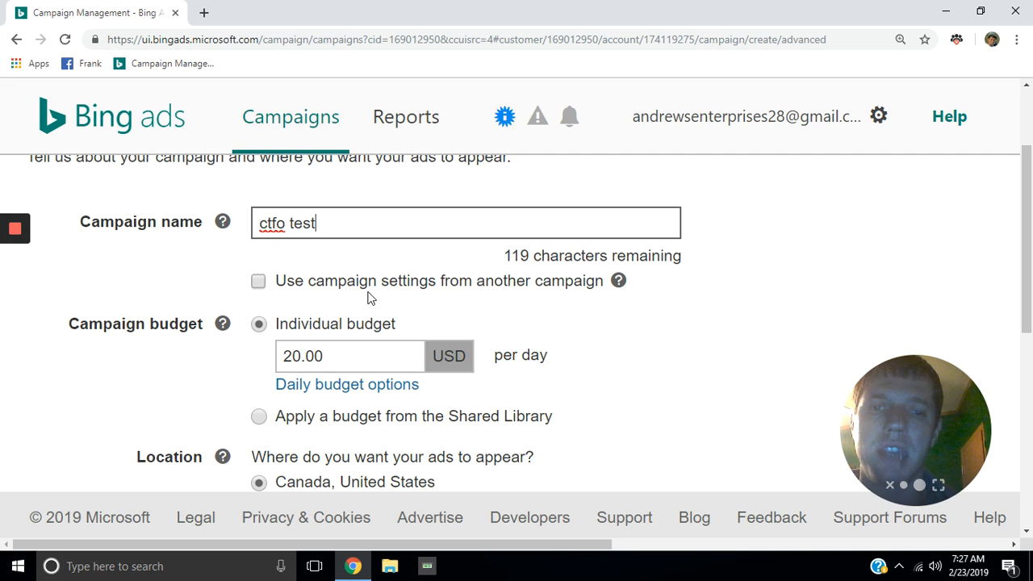
click(382, 390)
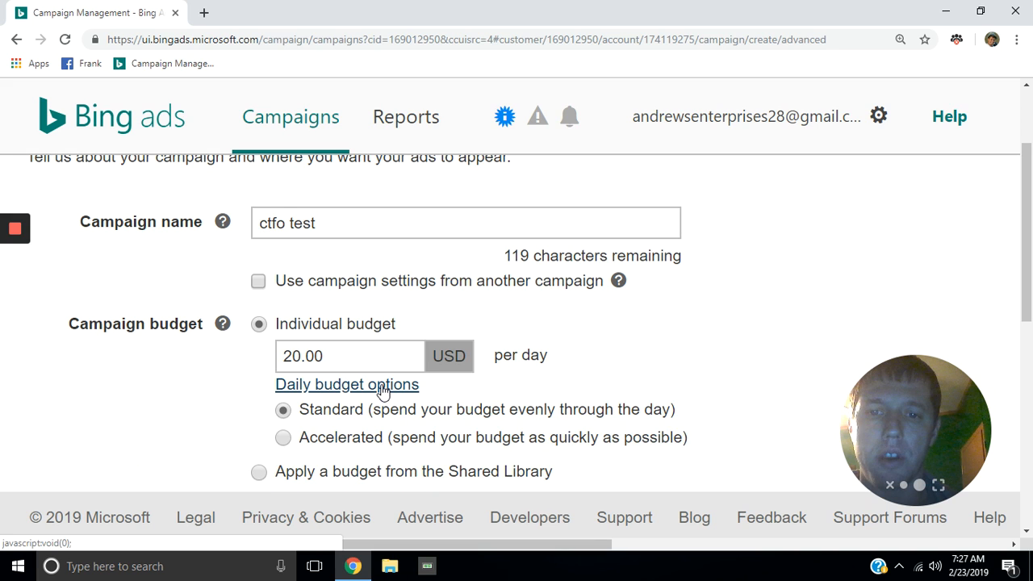
Step: Set the campaign's budget delivery to Accelerated
click(283, 438)
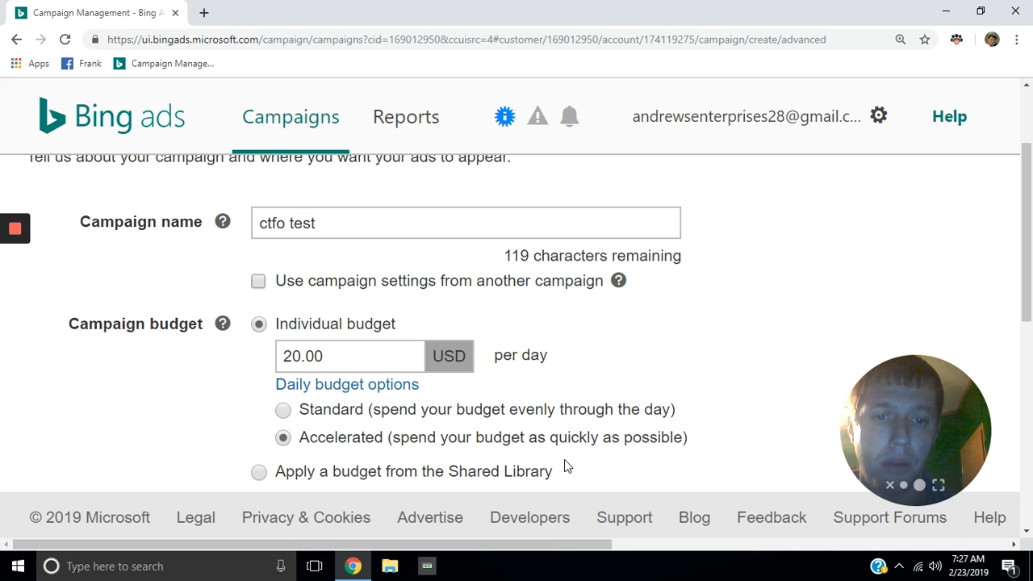
Step: Set location targeting to 'Let me choose specific locations' and place the cursor in the location search box
drag(1027, 248, 1026, 321)
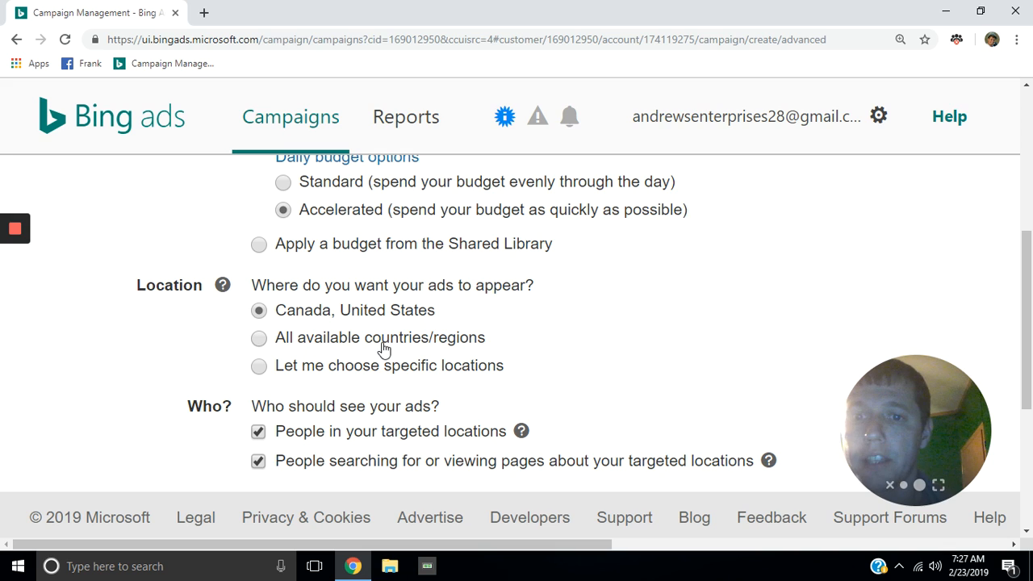
click(259, 367)
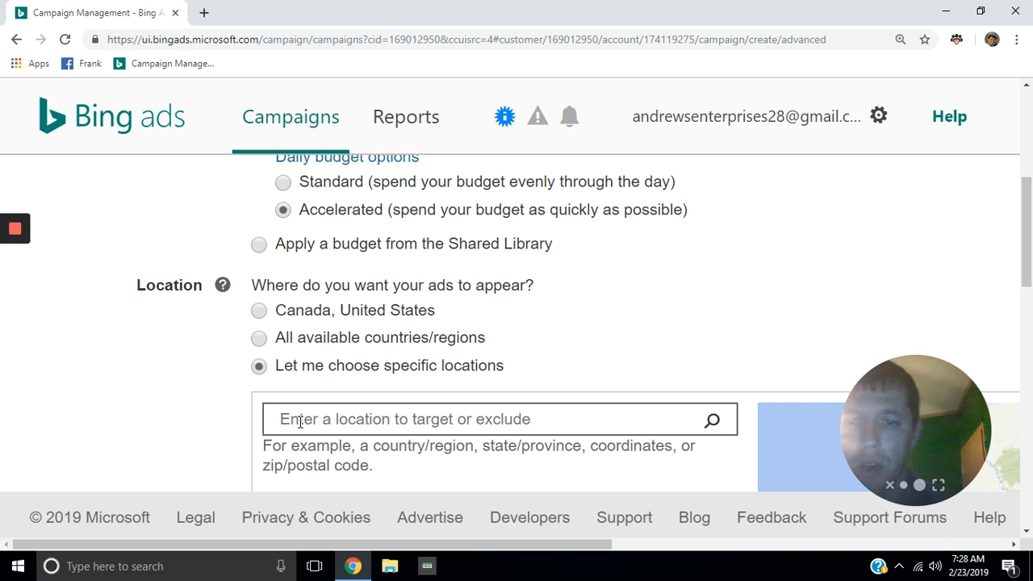
click(363, 416)
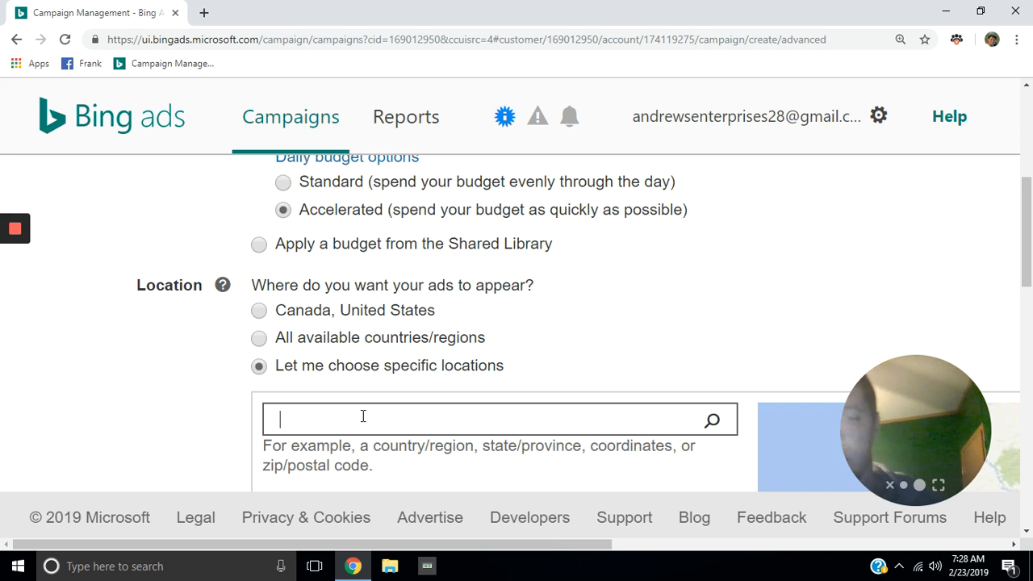
Step: Search for 'united states' and target United States (country/region)
text(un)
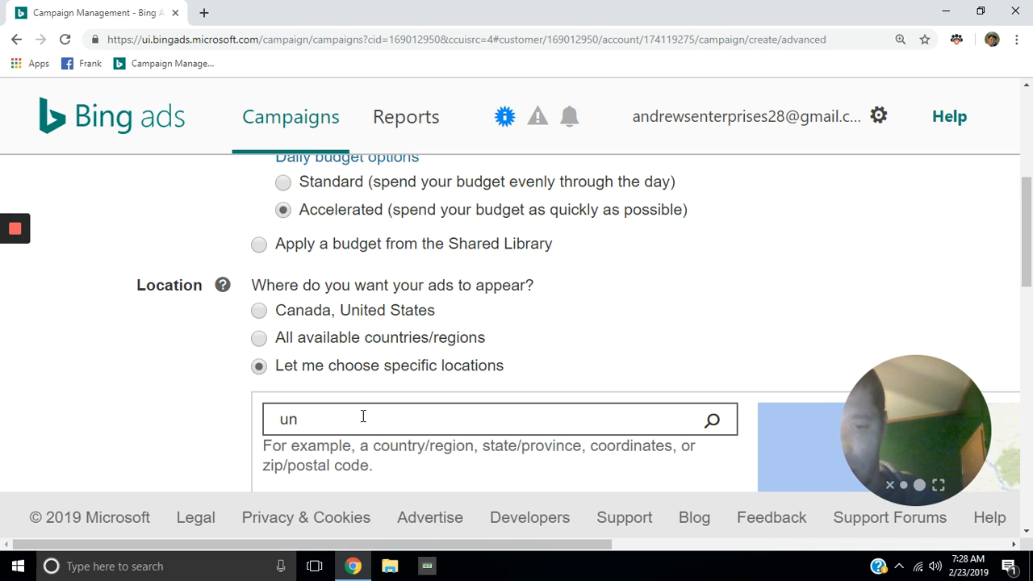
text(ited)
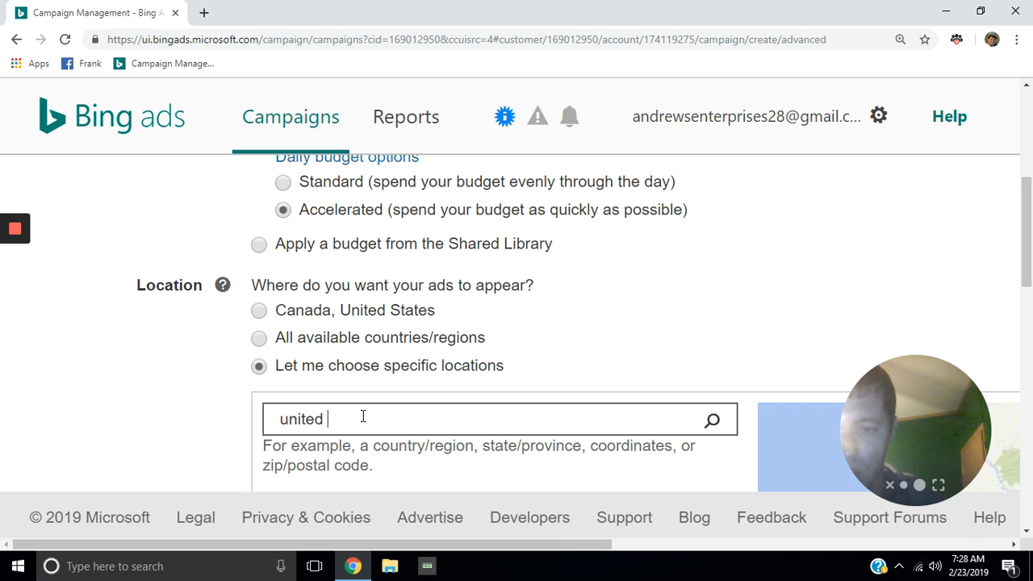
text( states)
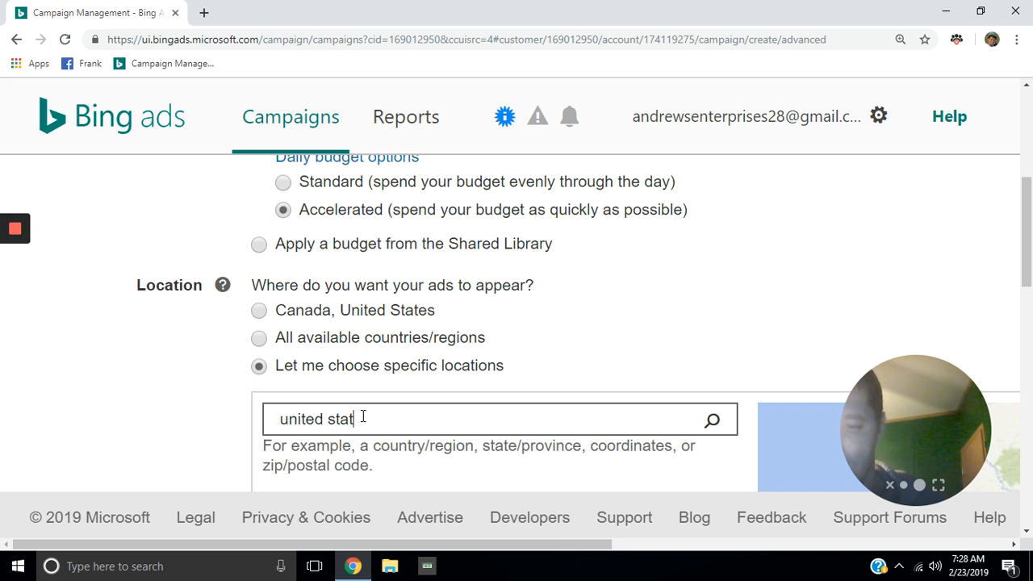
click(713, 423)
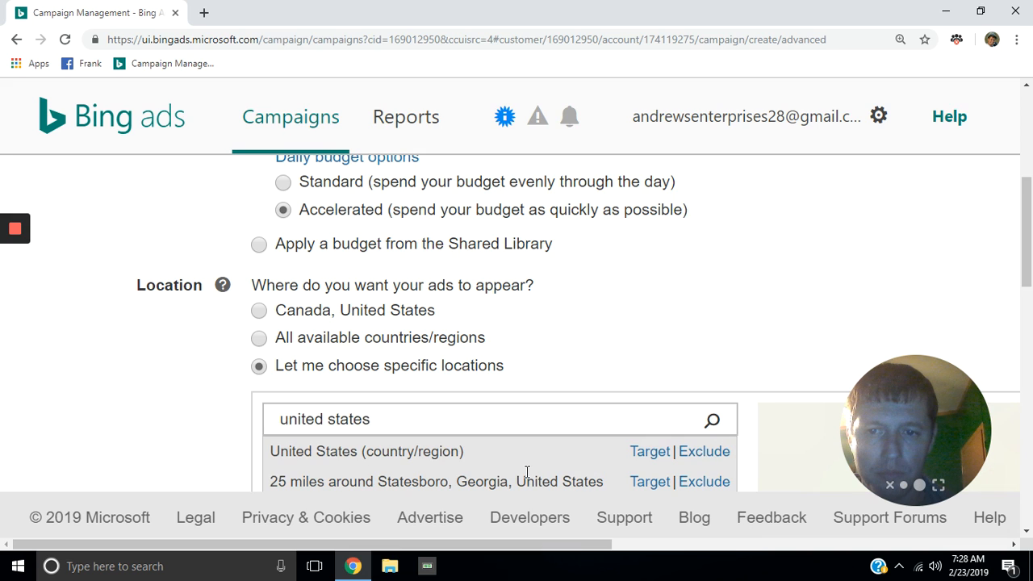
click(649, 452)
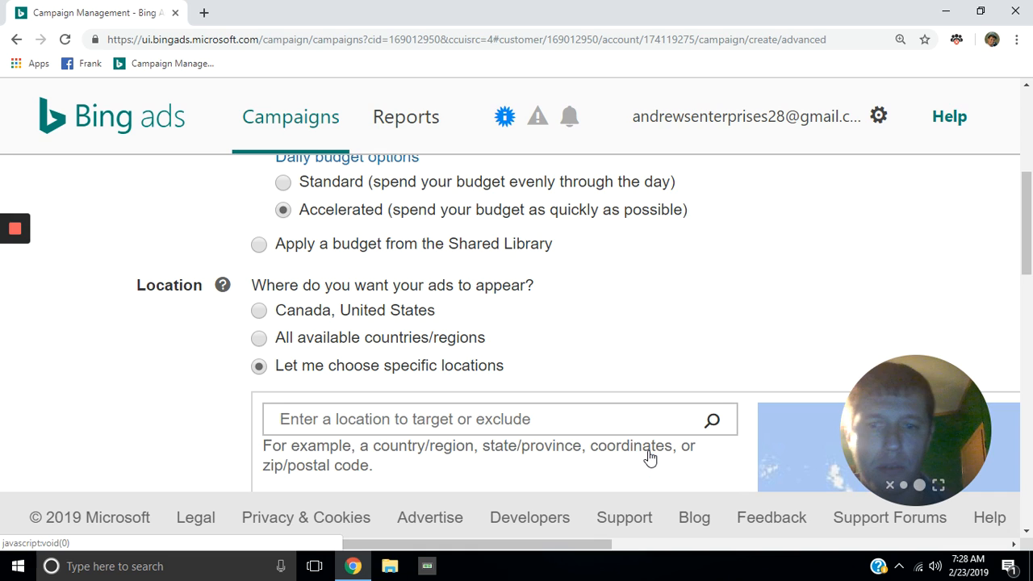
click(607, 415)
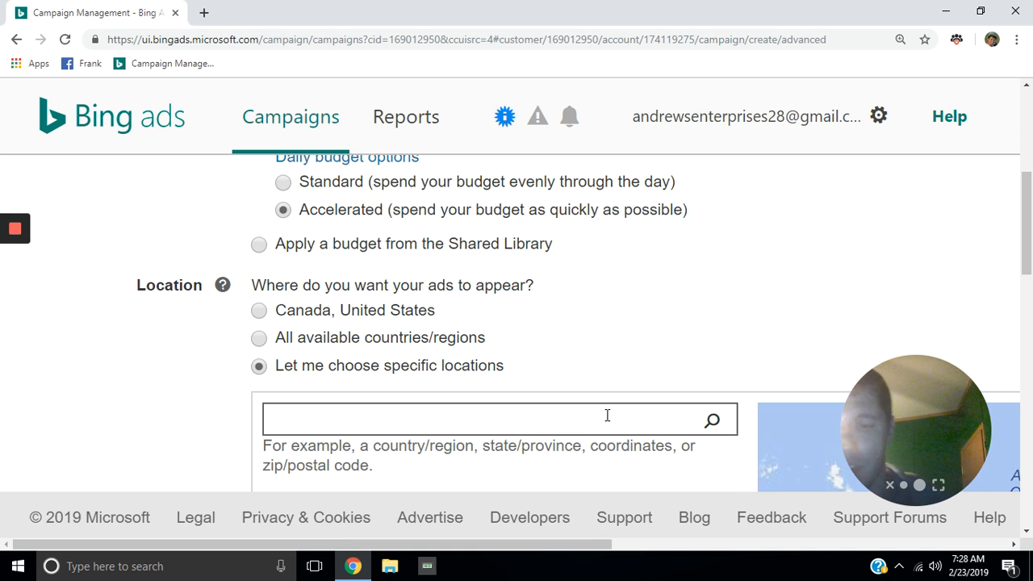
Step: Search for 'canada' and target Canada (country/region)
text(canad)
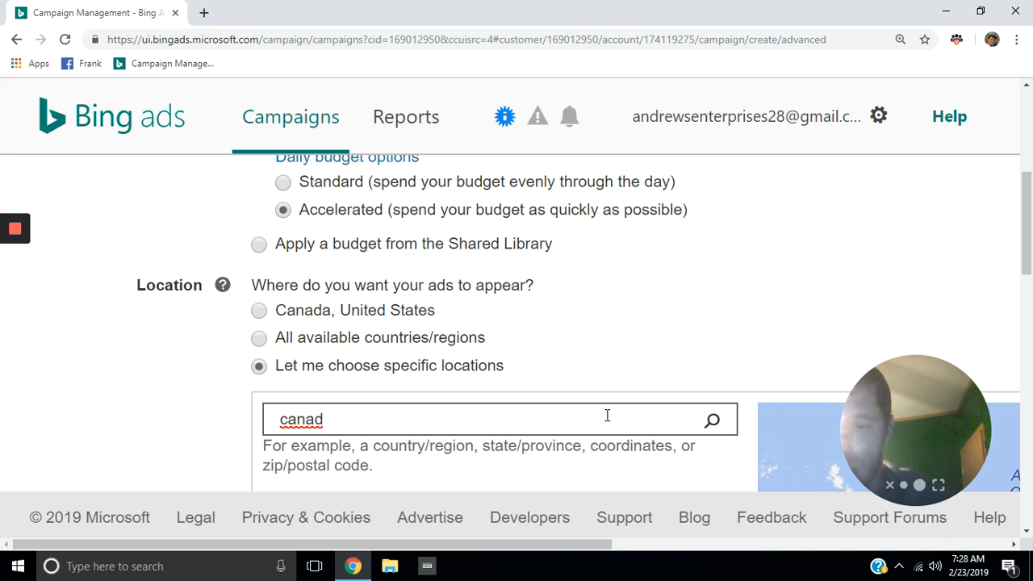
text(a)
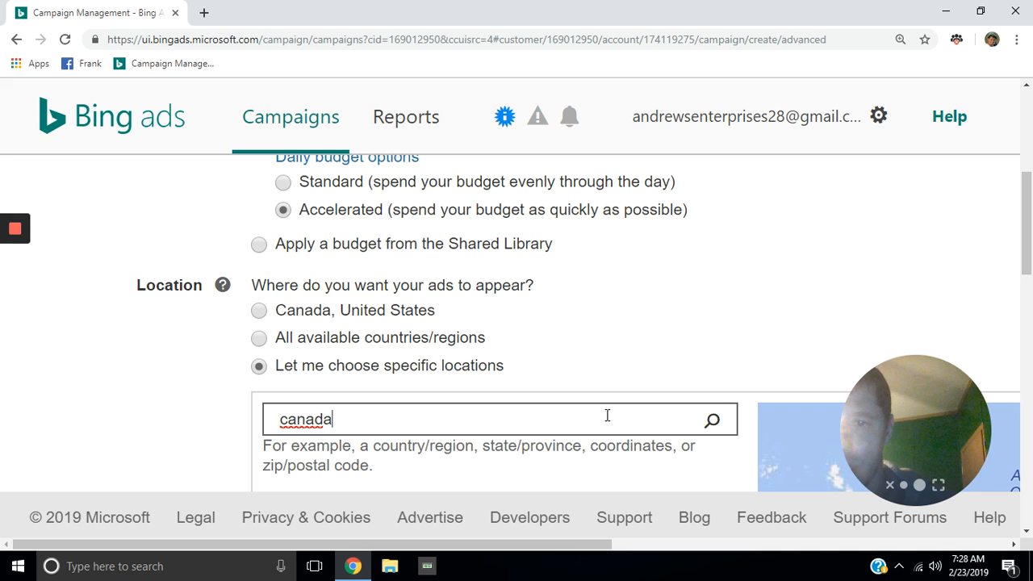
click(712, 422)
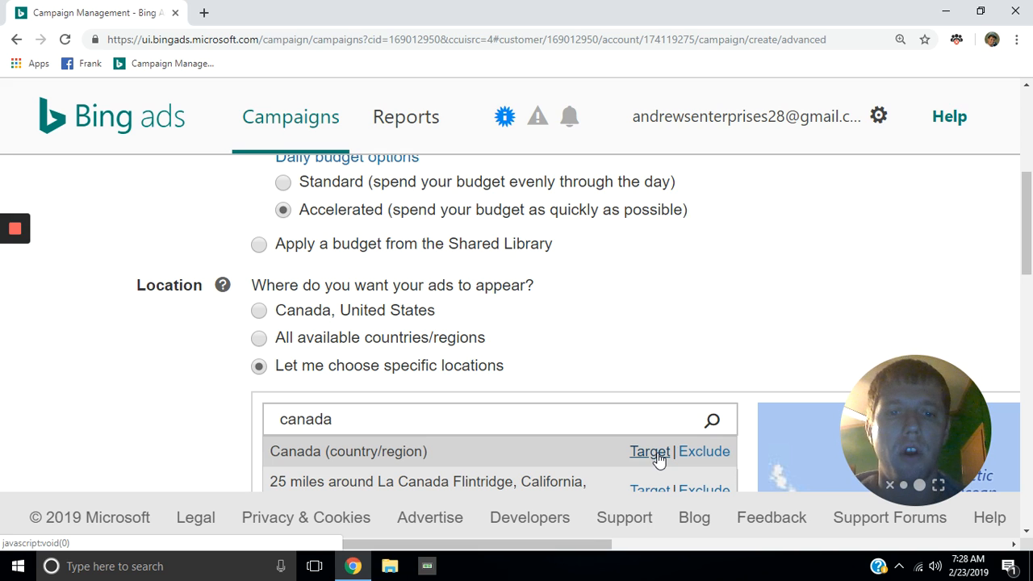
click(649, 452)
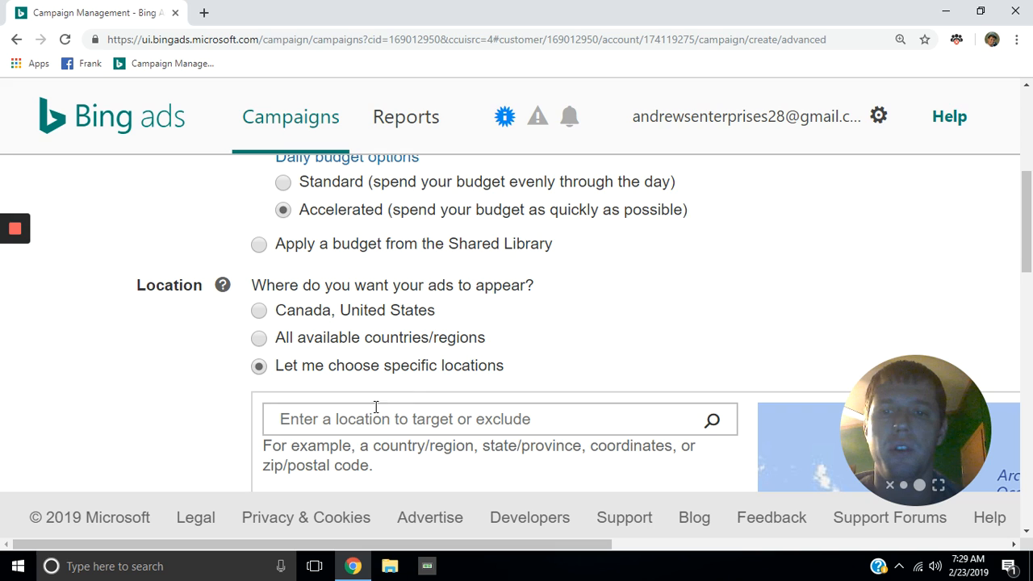
click(333, 425)
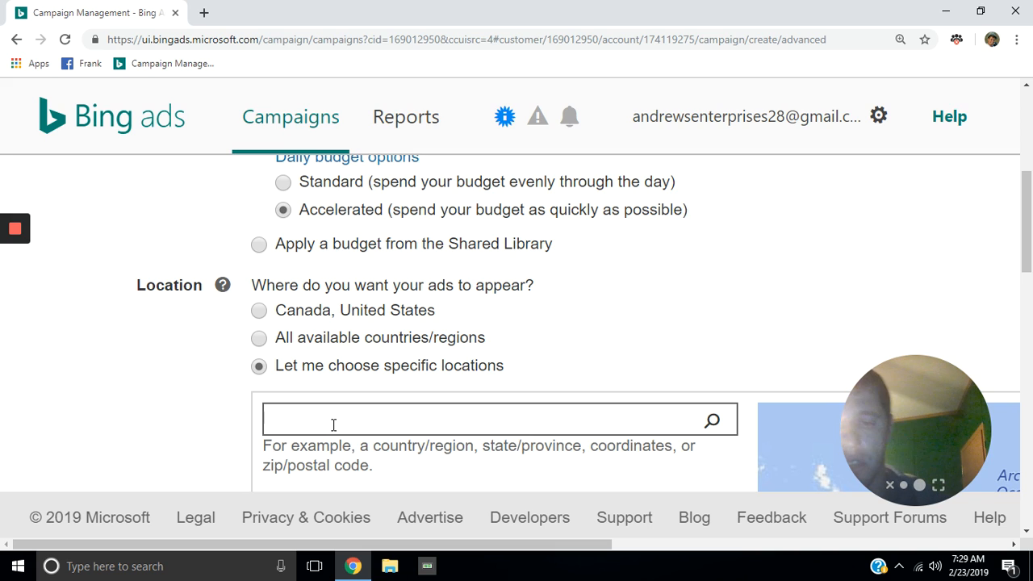
Step: Search for 'united kingdom' and target United Kingdom (country/region)
text(u)
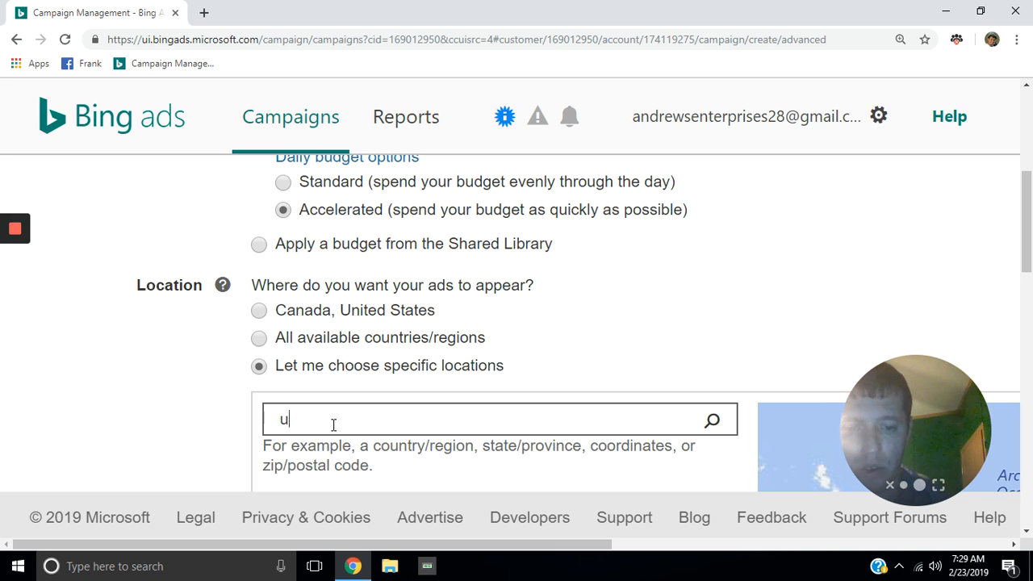
text(nite)
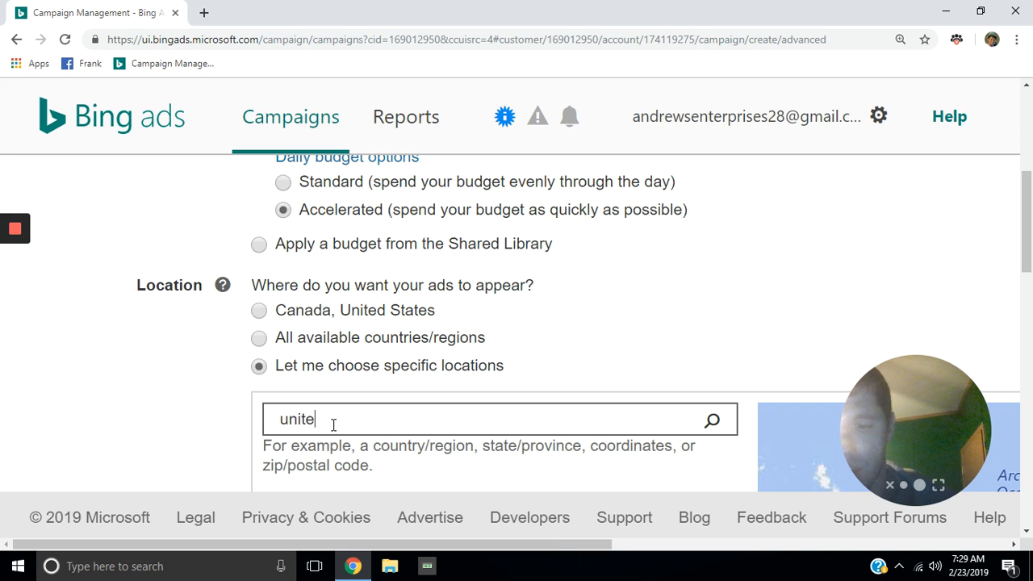
text(d king)
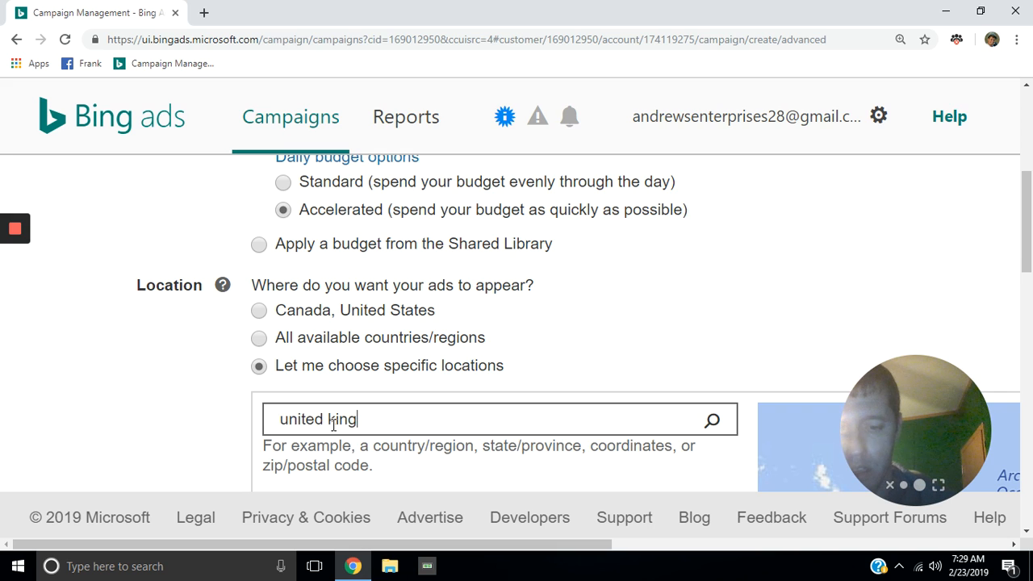
text(dom)
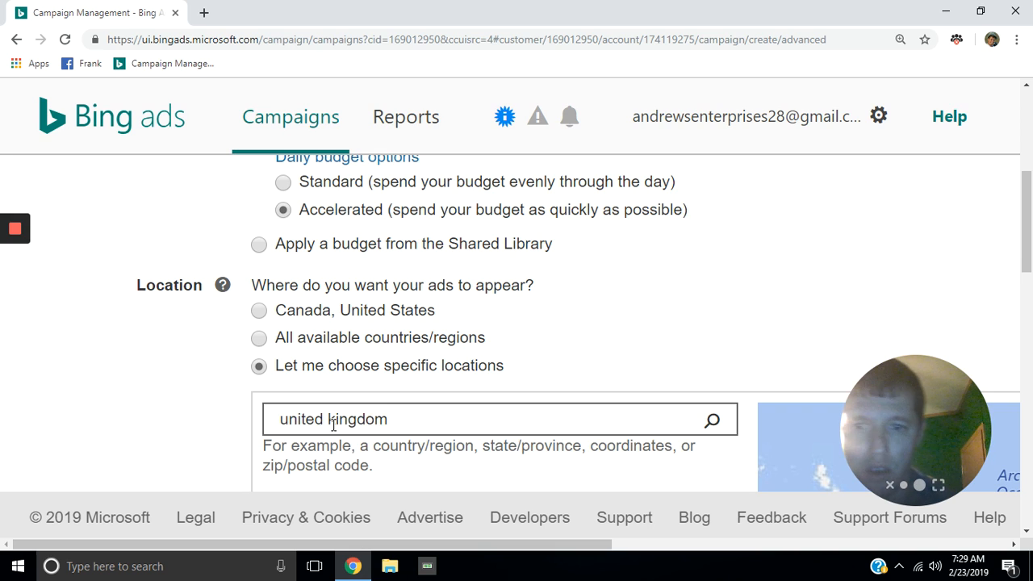
click(714, 426)
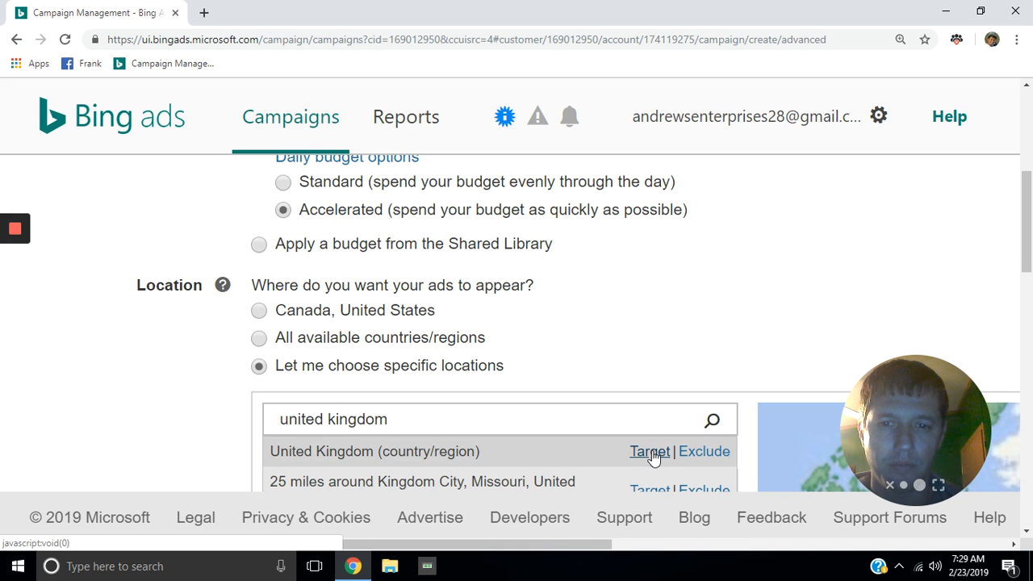
click(651, 453)
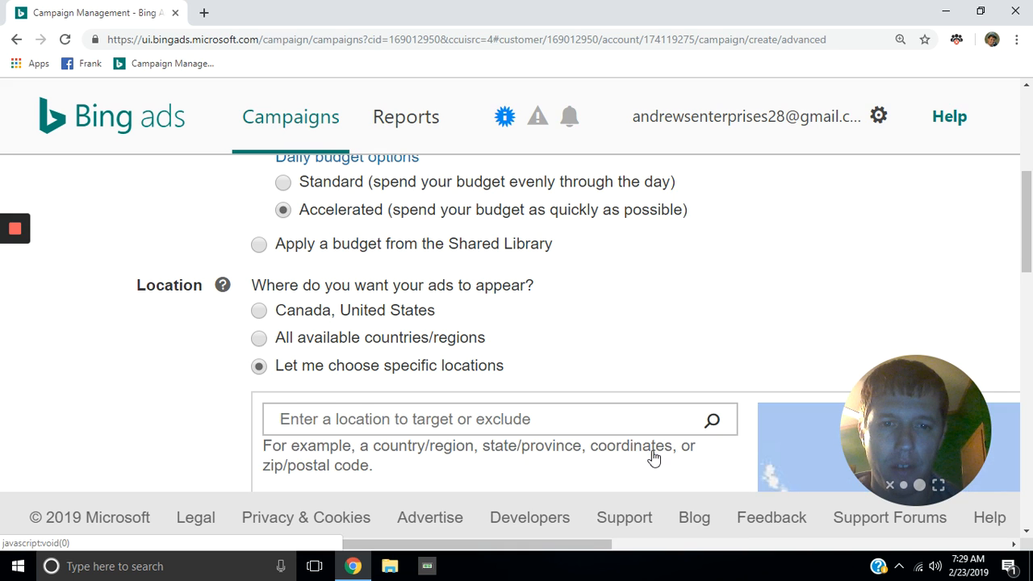
click(450, 420)
Step: Search the locations for 'austrailia', then scroll down to the 'Who should see your ads' options
text(a)
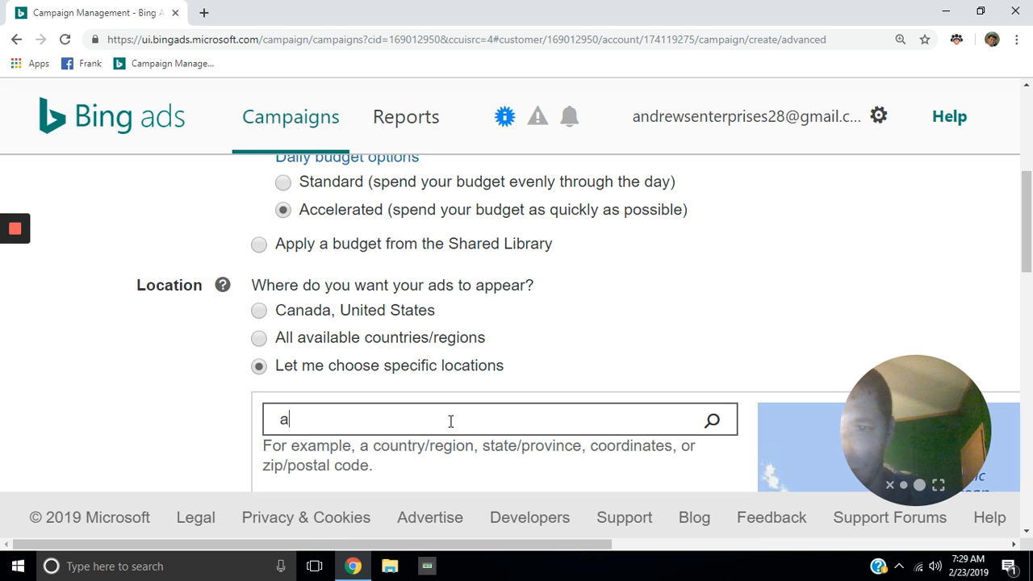
text(us)
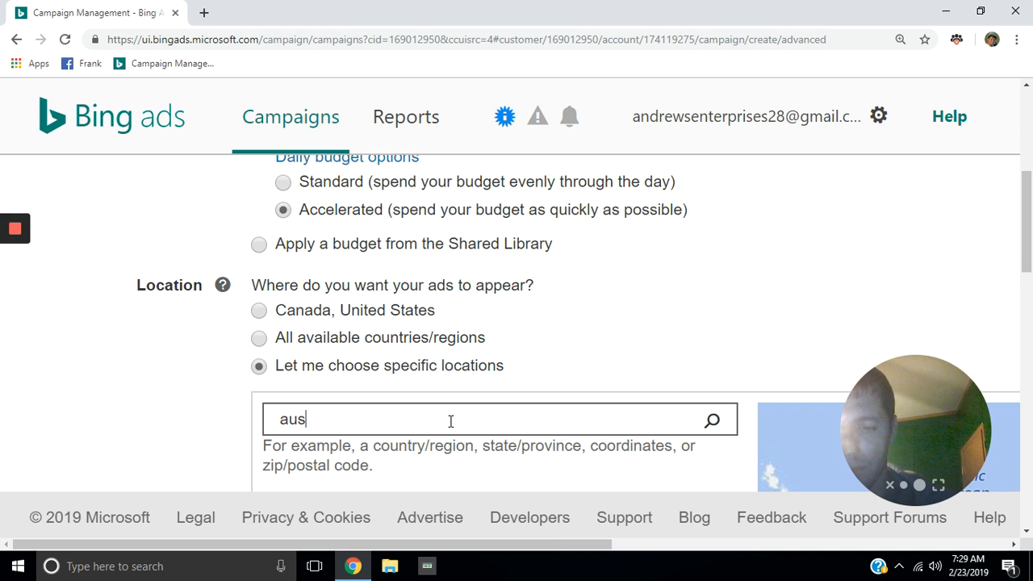
text(tra)
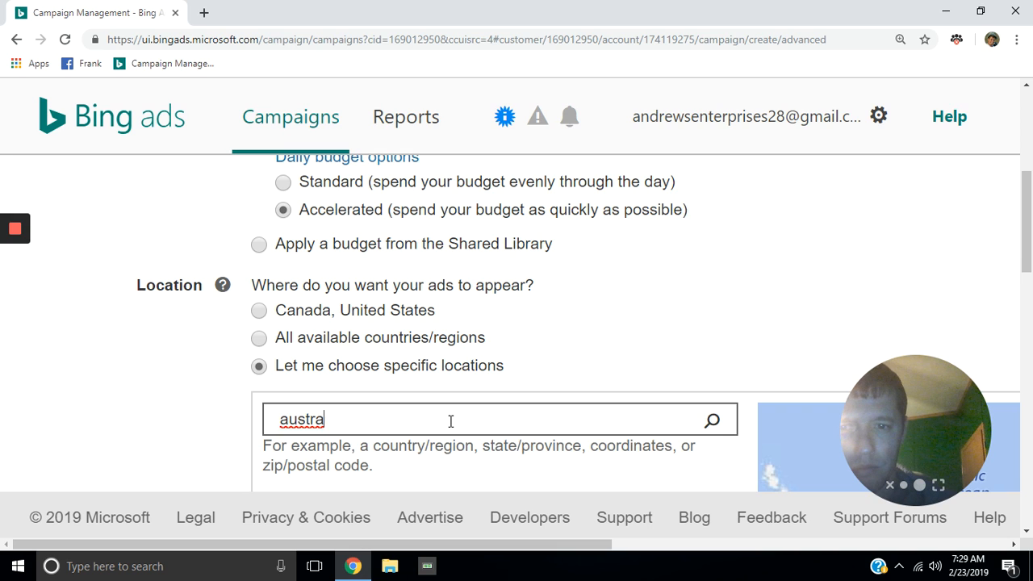
text(ilia)
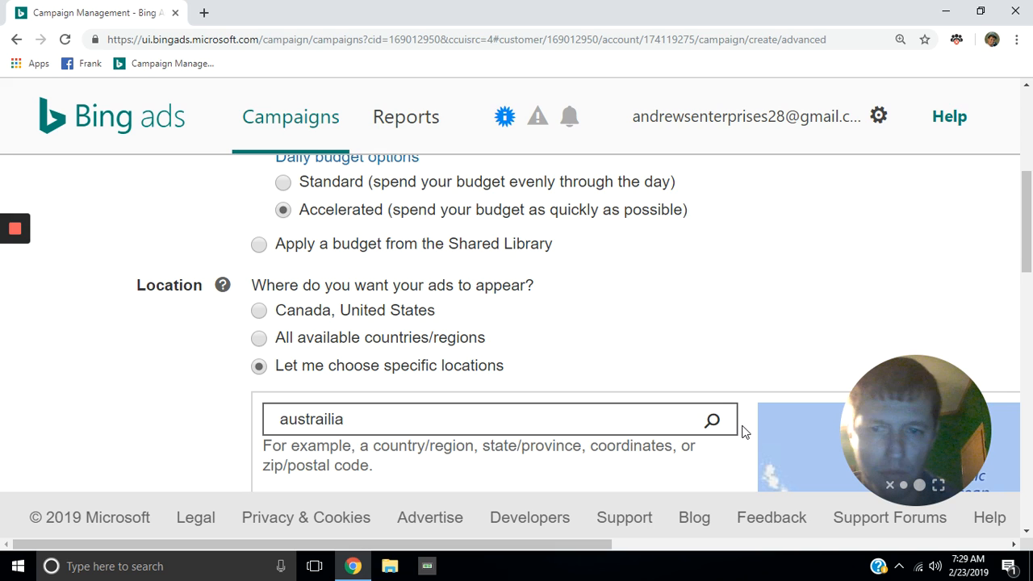
click(713, 422)
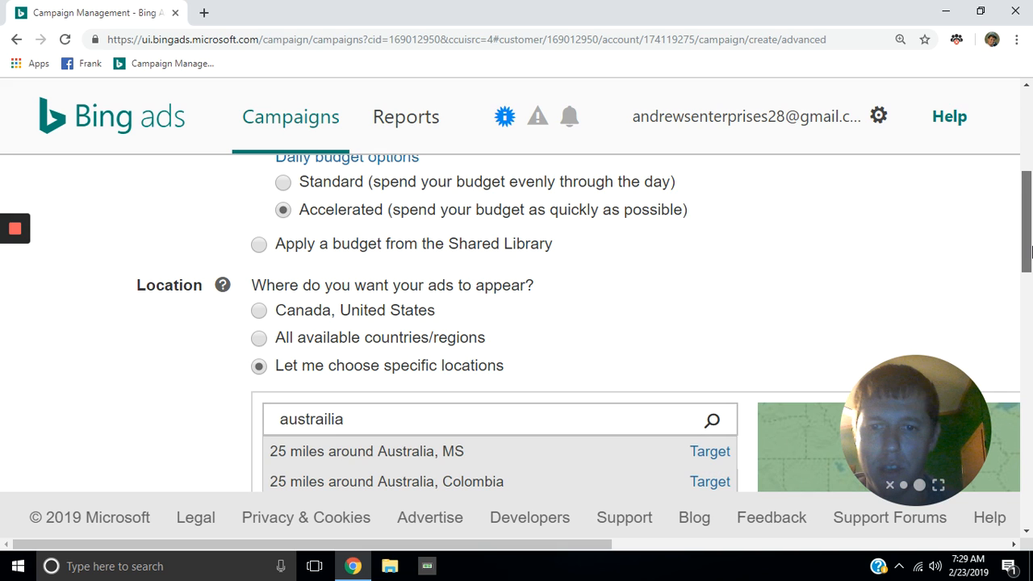
drag(1030, 252, 1028, 279)
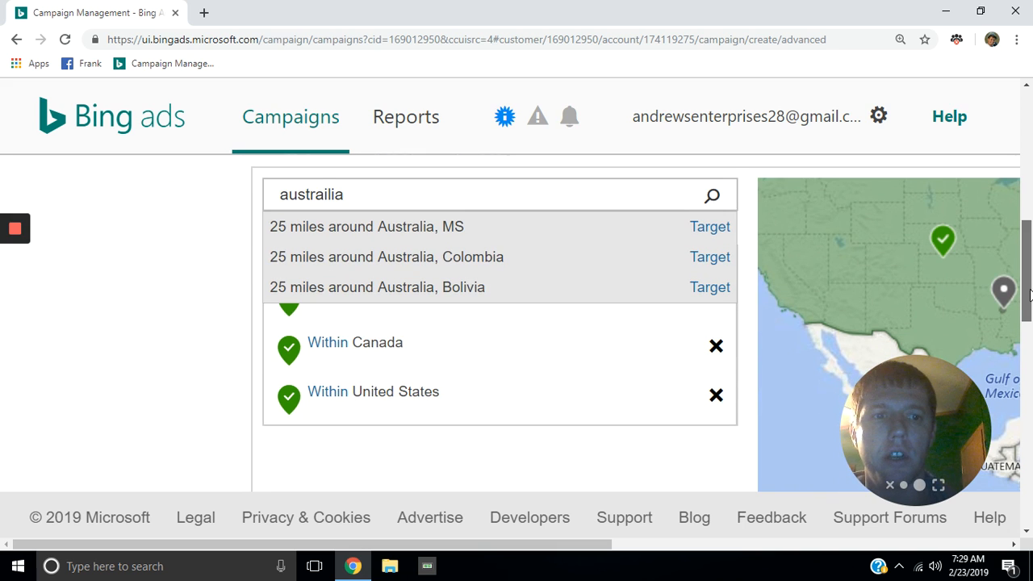
drag(1029, 279, 1029, 392)
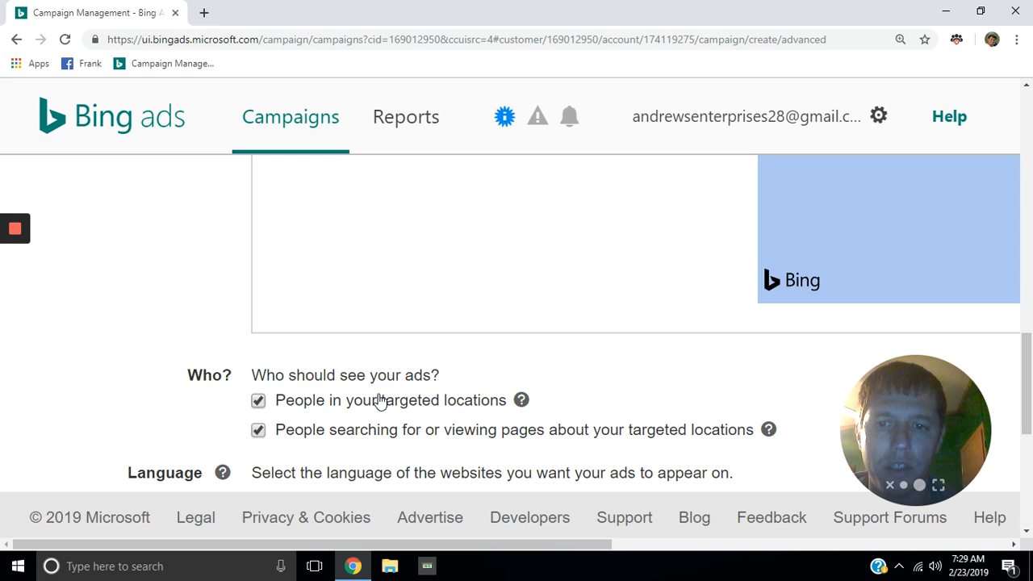
Step: Uncheck 'People searching for or viewing pages about your targeted locations' and scroll past the Language options
click(258, 430)
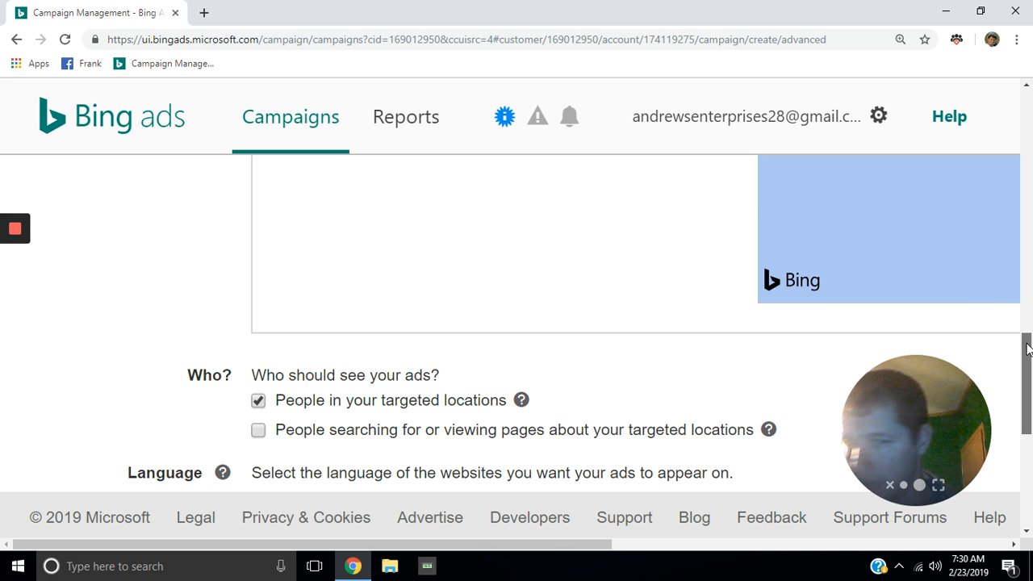
click(1027, 532)
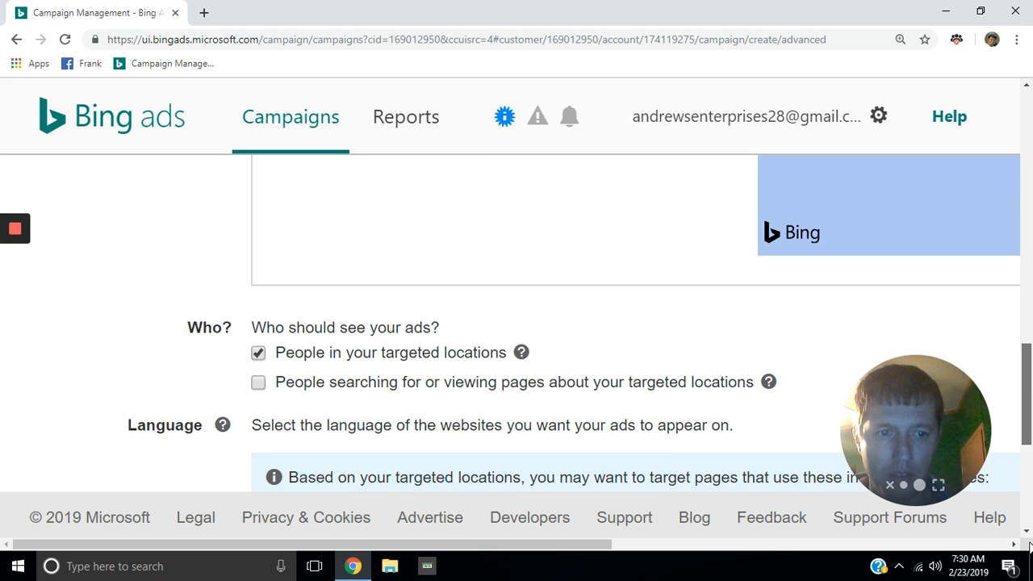
click(1027, 532)
click(1027, 532)
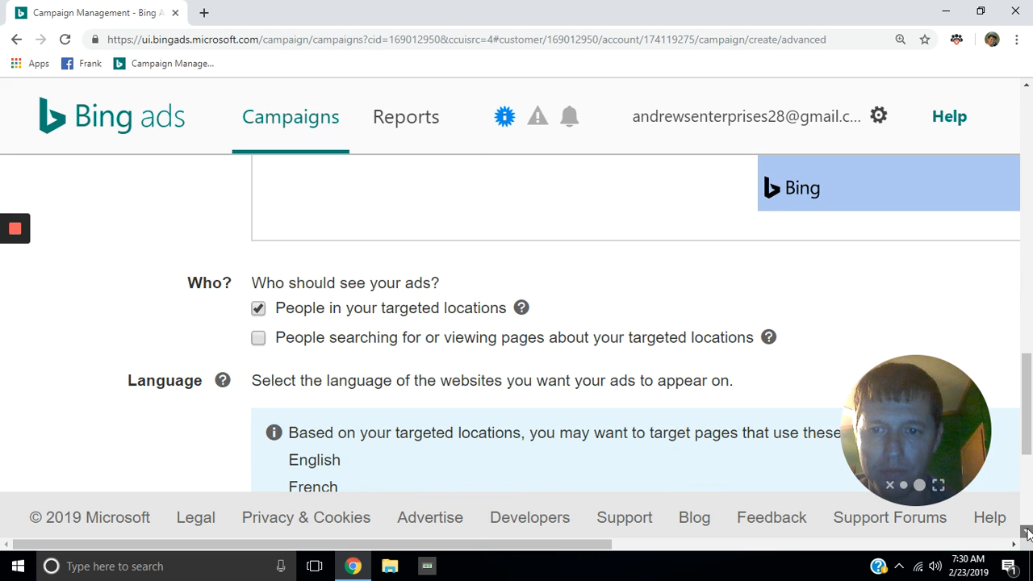
click(1027, 532)
click(1027, 531)
click(1027, 532)
click(1027, 532)
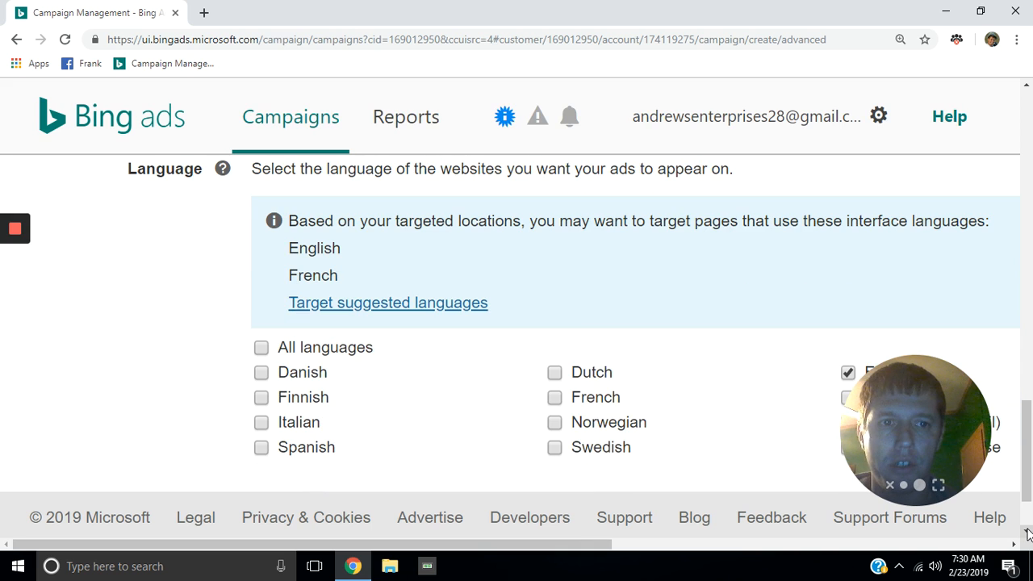
click(1027, 532)
click(1027, 531)
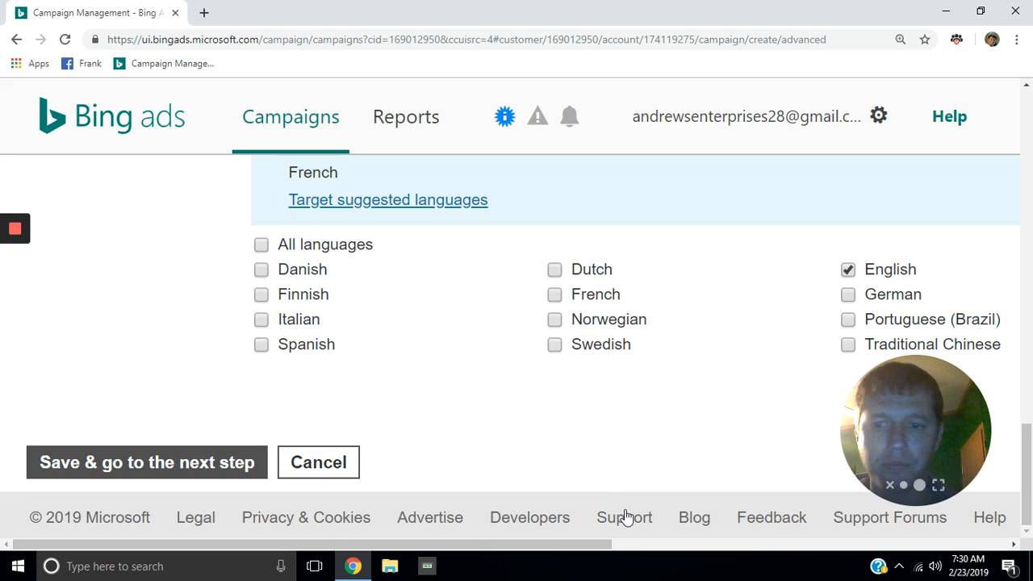
Step: Save the campaign settings and enter the business's domain plus /ctfo as the ad group website
click(179, 468)
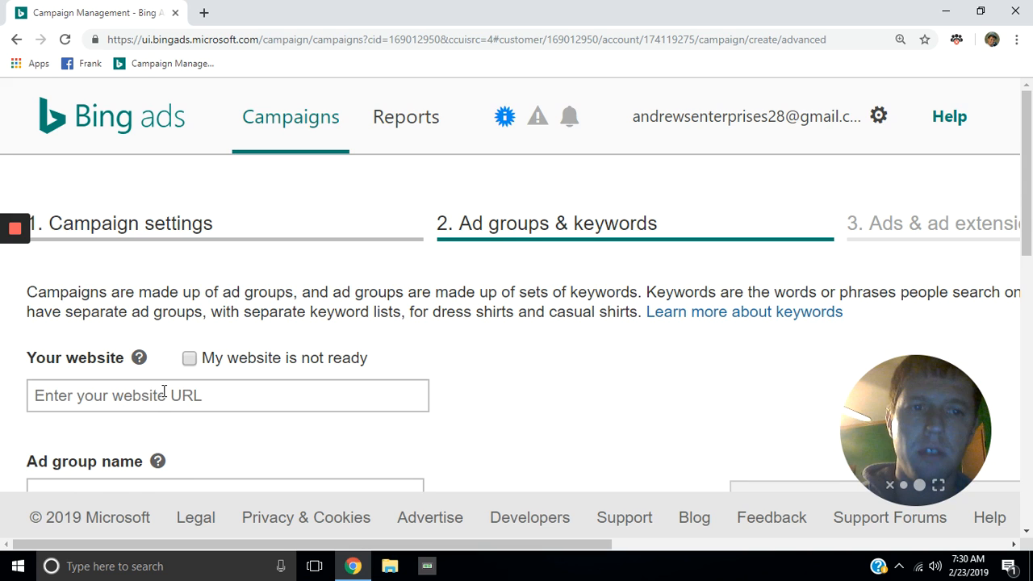
click(73, 398)
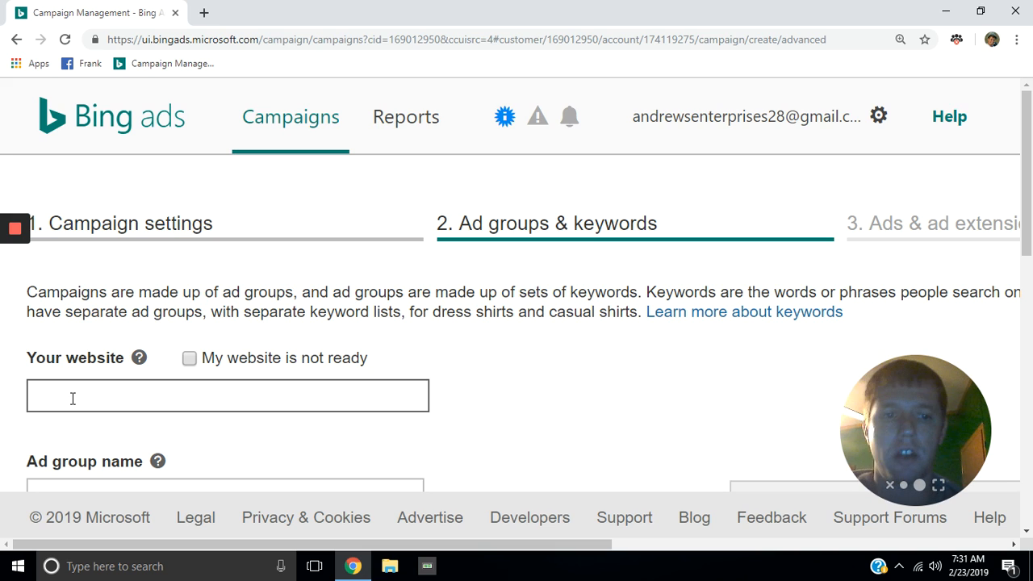
text(f)
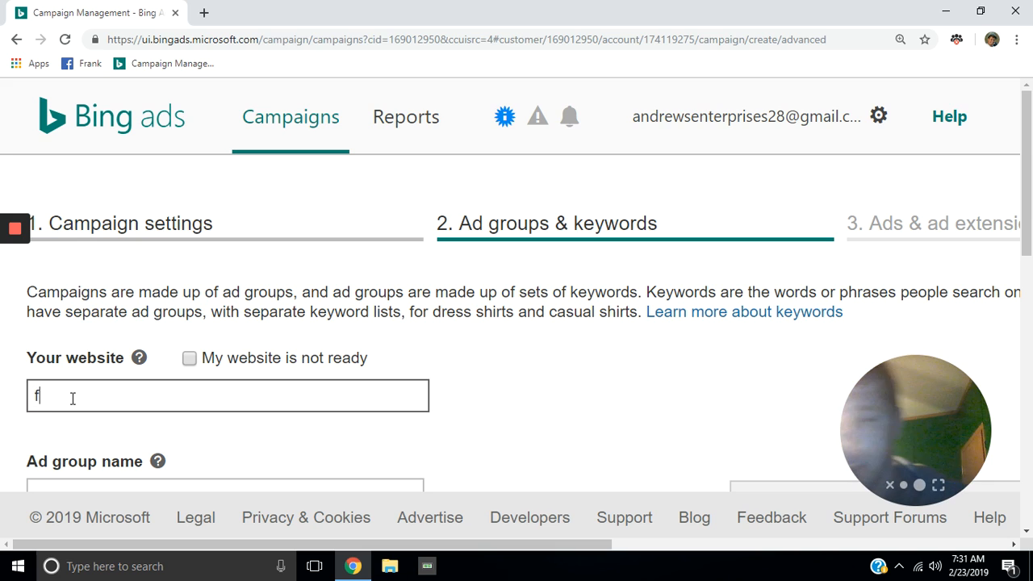
text(rank)
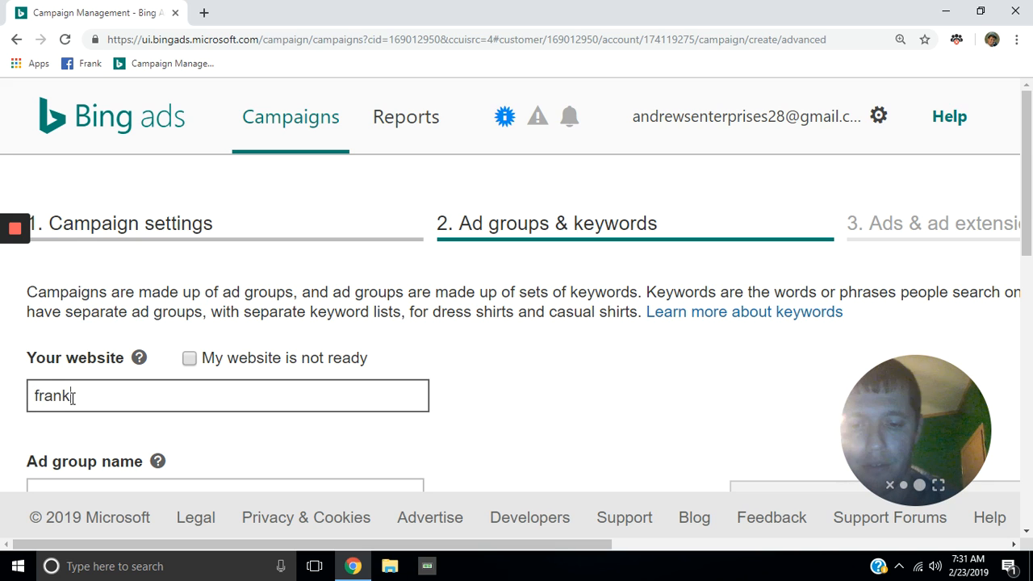
text(man)
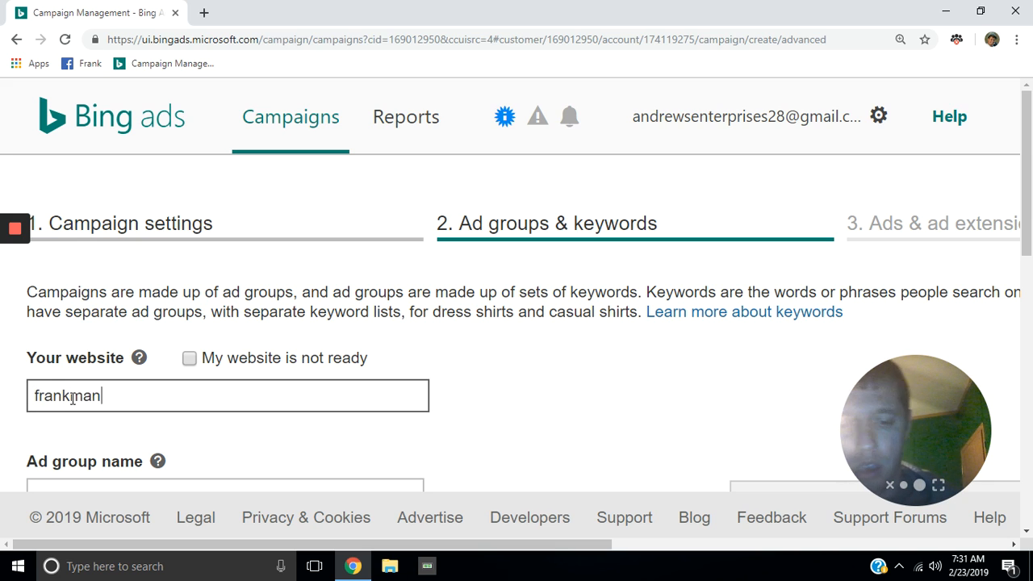
text(drews)
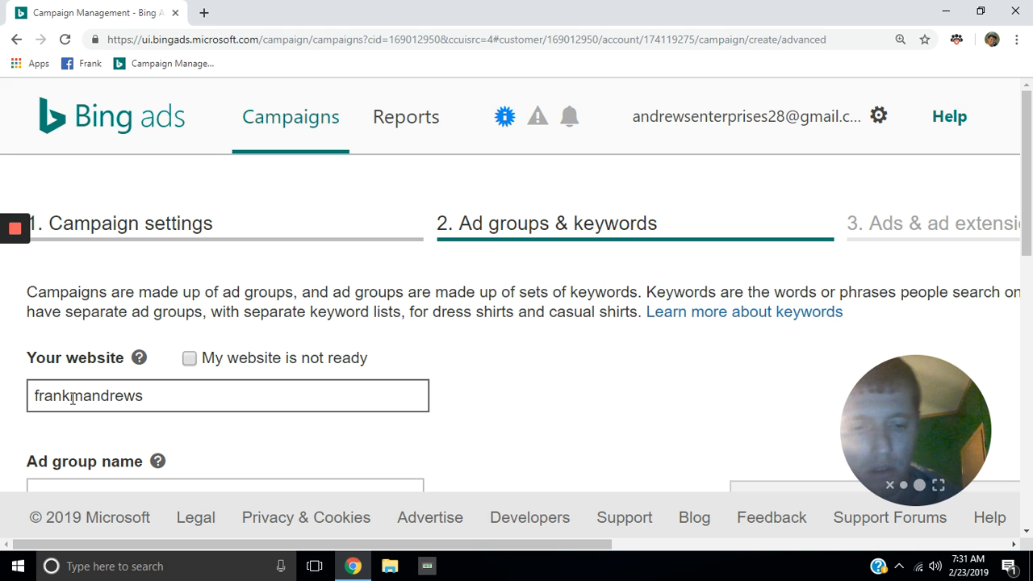
text(.co)
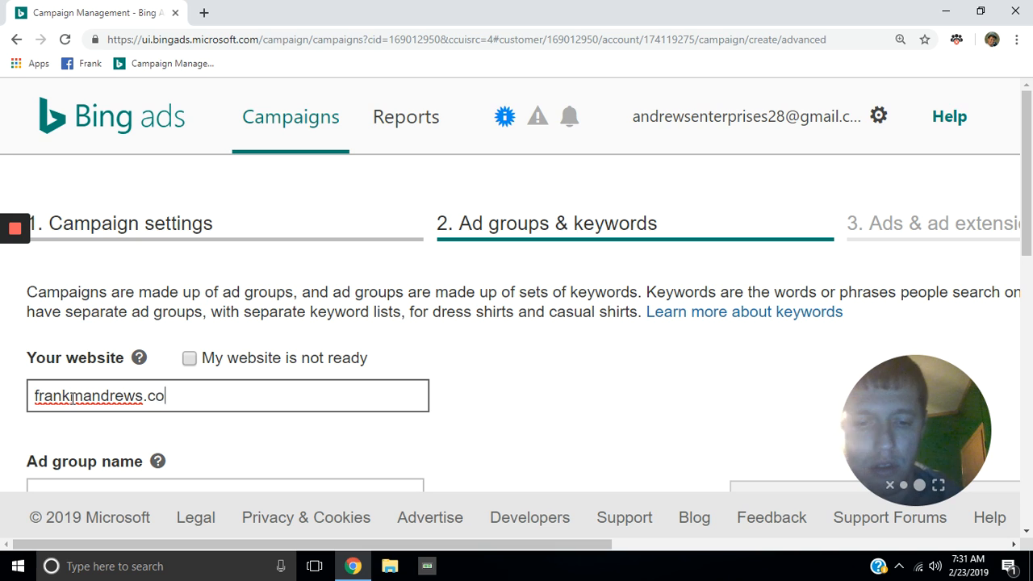
text(m?)
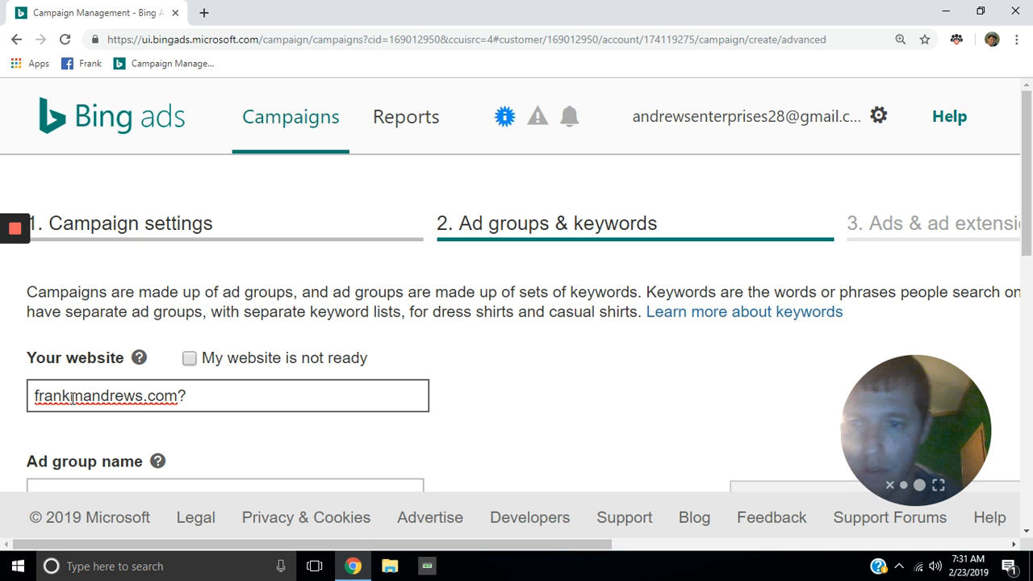
key(BackSpace)
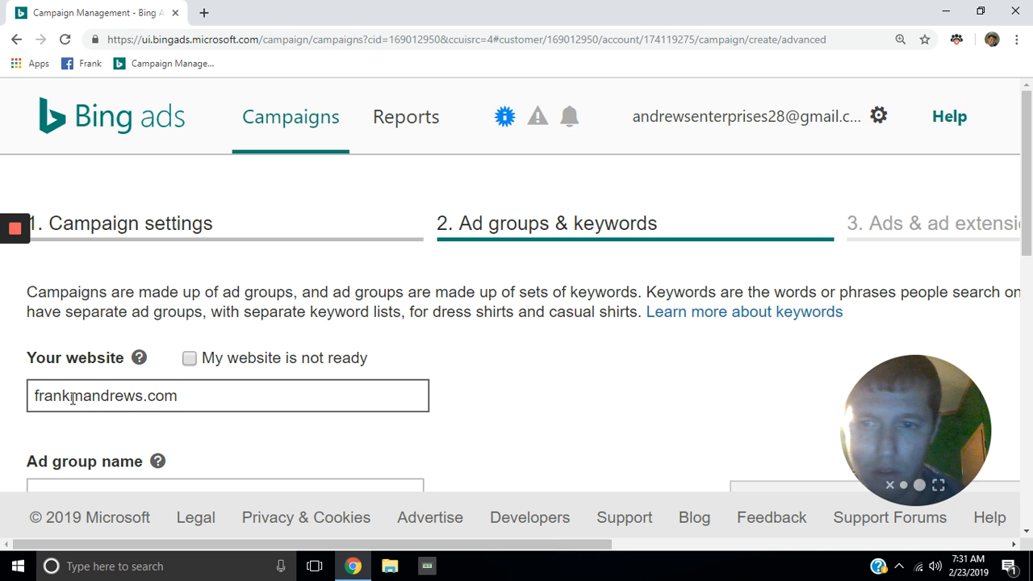
text(/c)
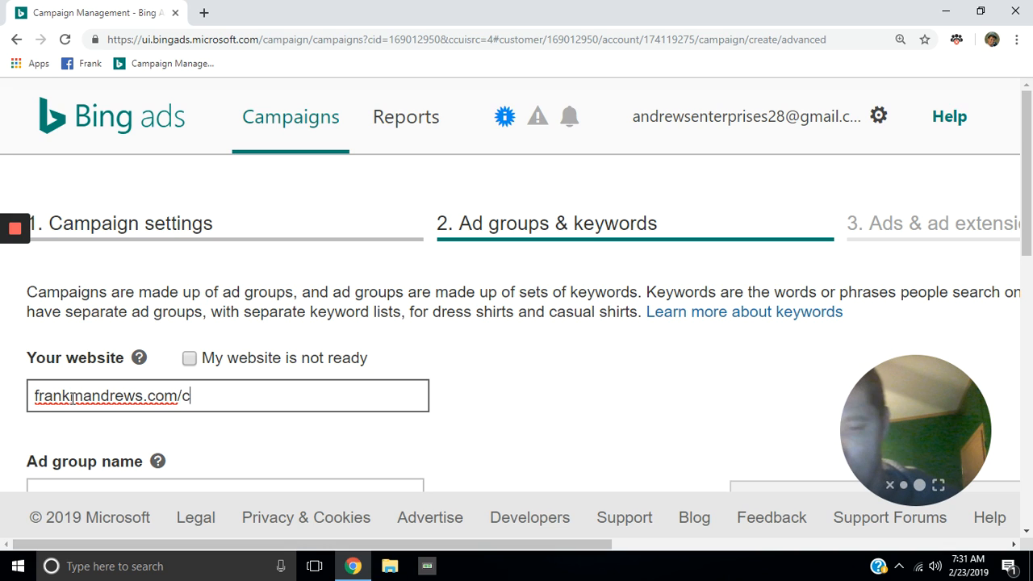
text(tfo)
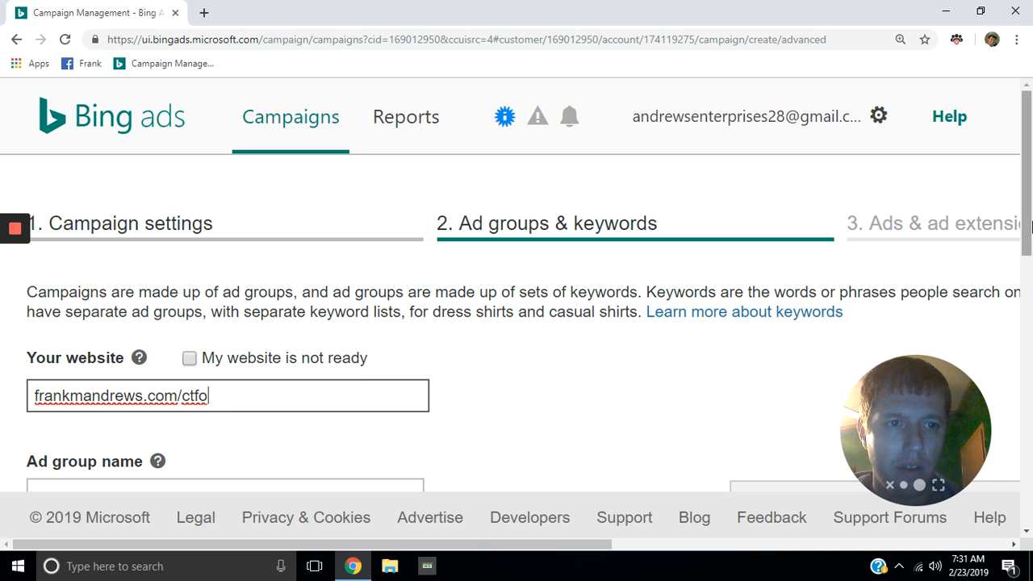
drag(1029, 229, 1030, 265)
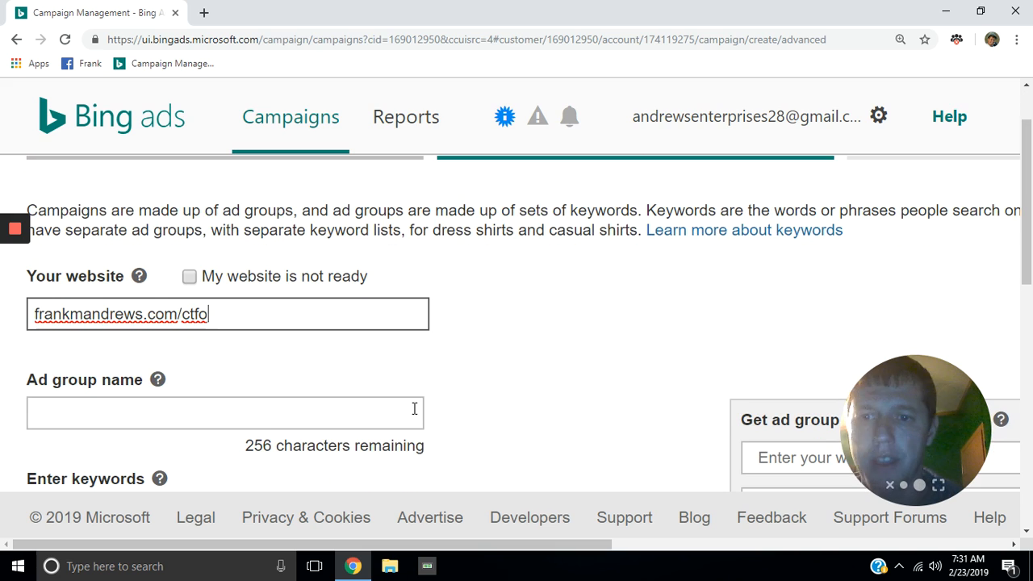
Step: Confirm the /ctfo website for keyword ideas and name the ad group 'ctfo test'
click(166, 417)
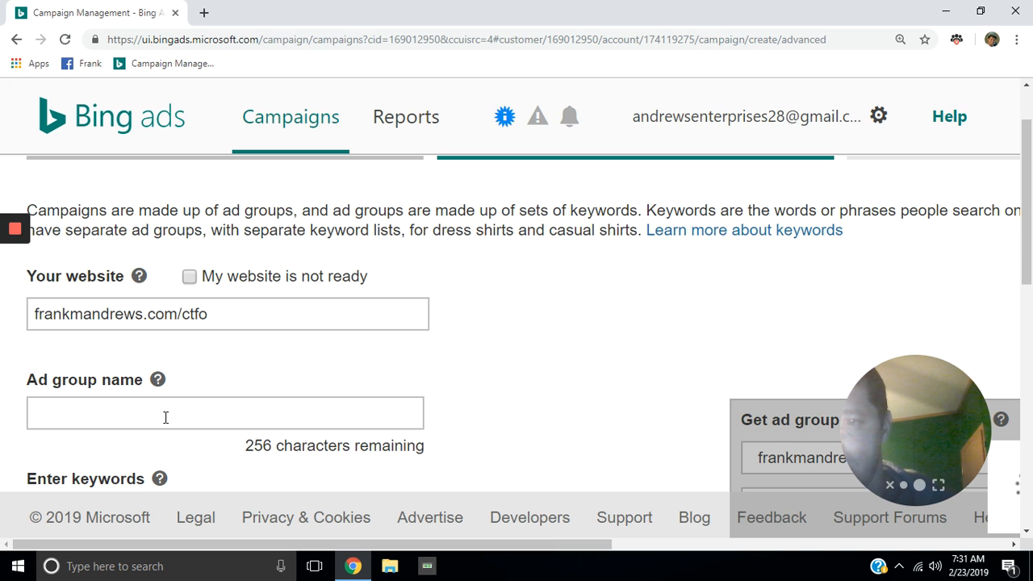
click(54, 408)
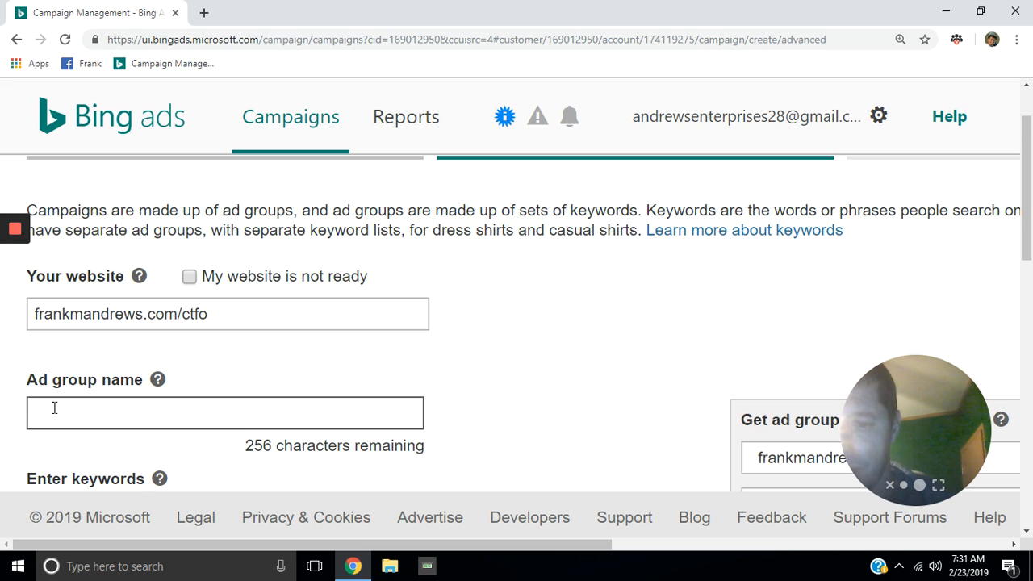
text(ctfo )
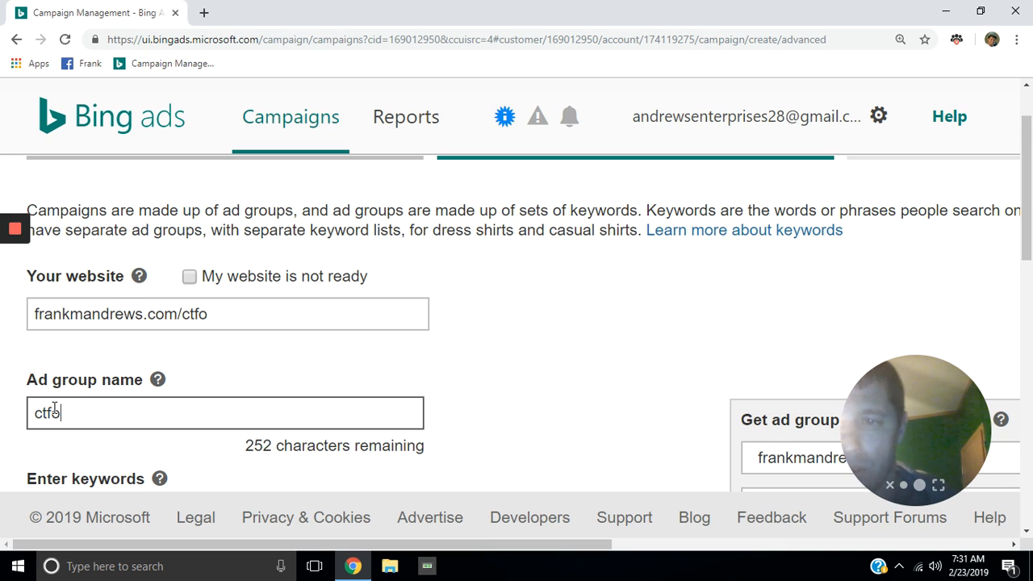
text(test)
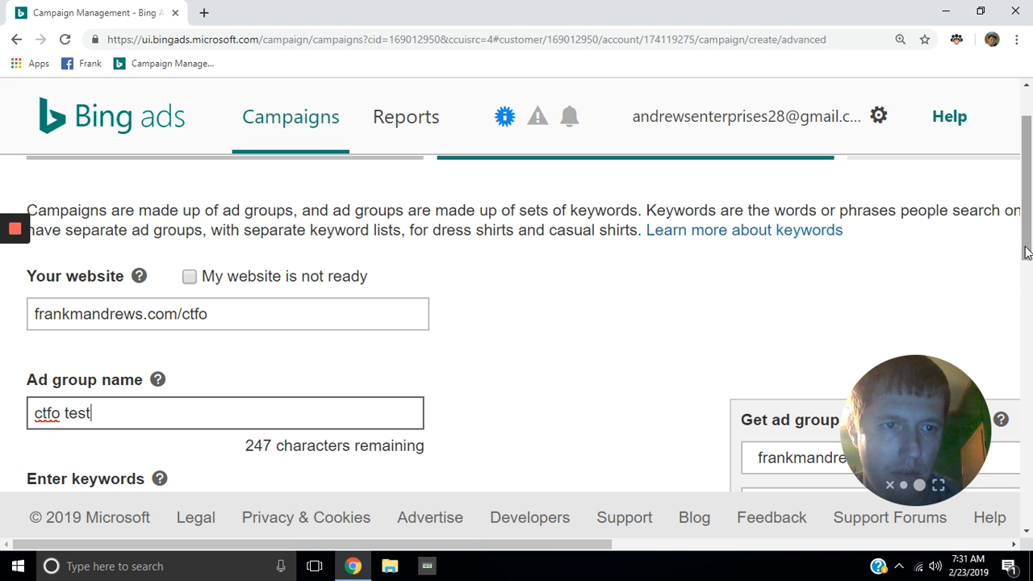
drag(1029, 242, 1030, 300)
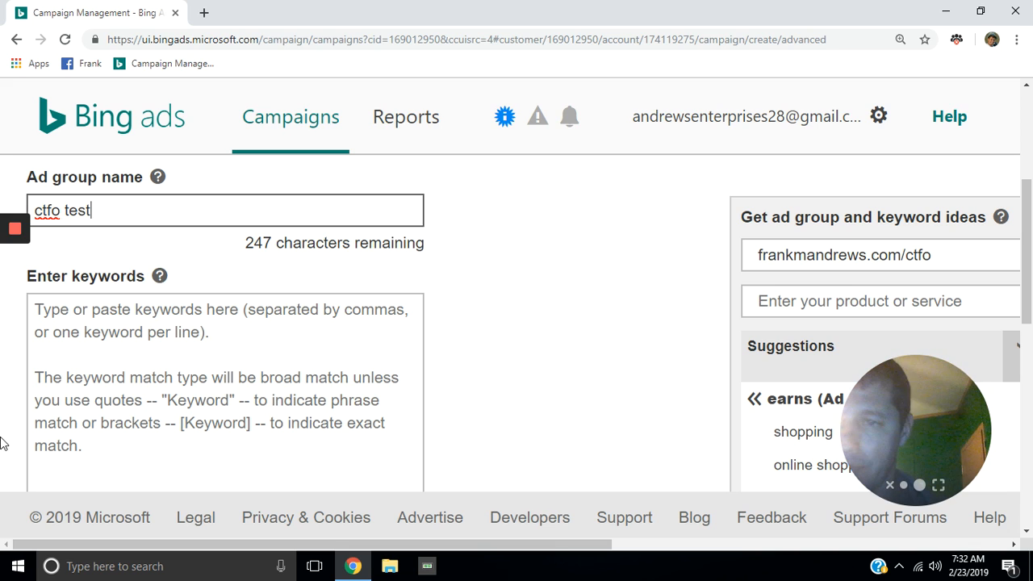
click(73, 309)
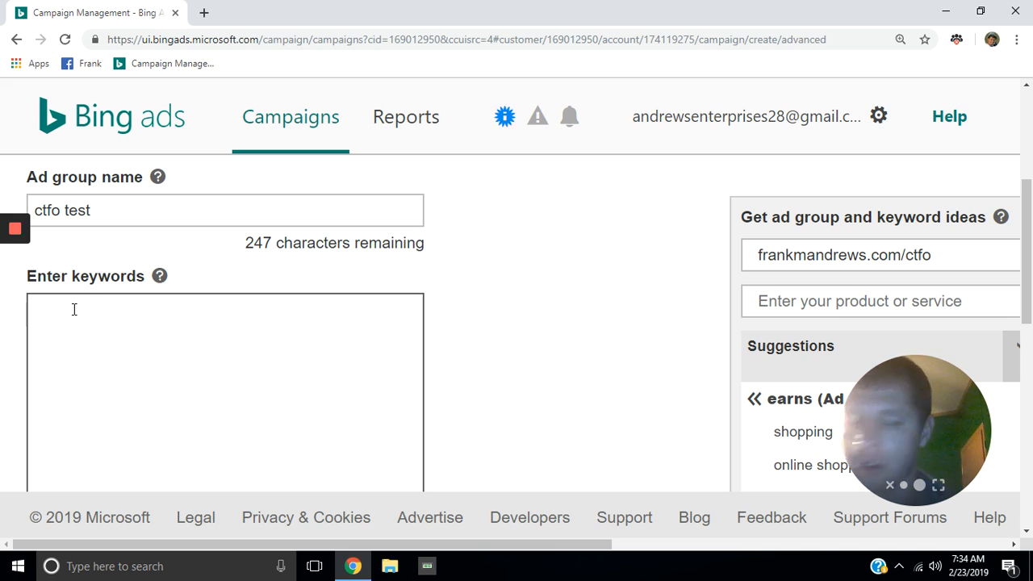
Step: Enter keywords: make money online, health, cbd mlm, best cbd mlm, network marketing, ctfo, join ctfo
text(ma)
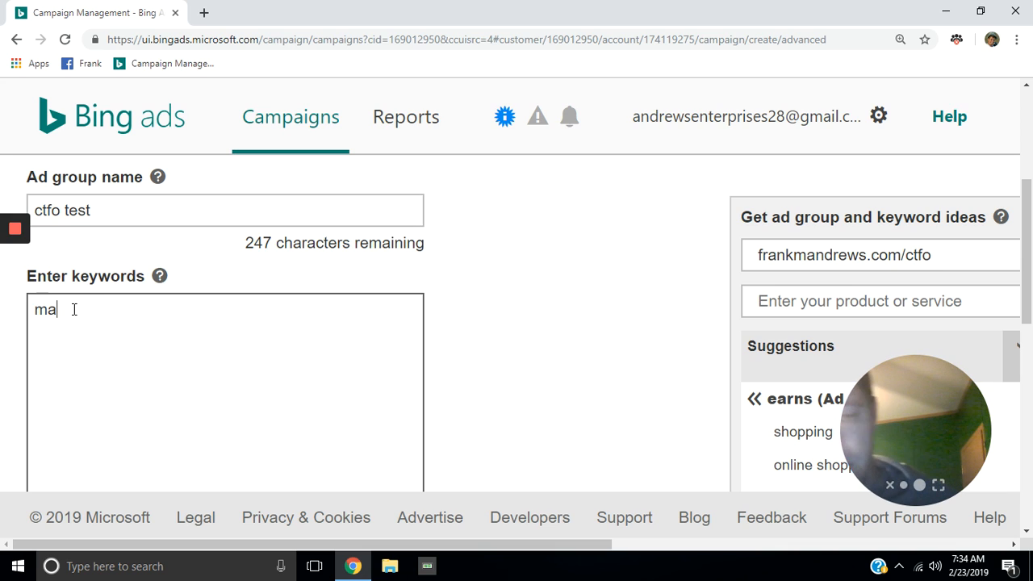
text(ke mon)
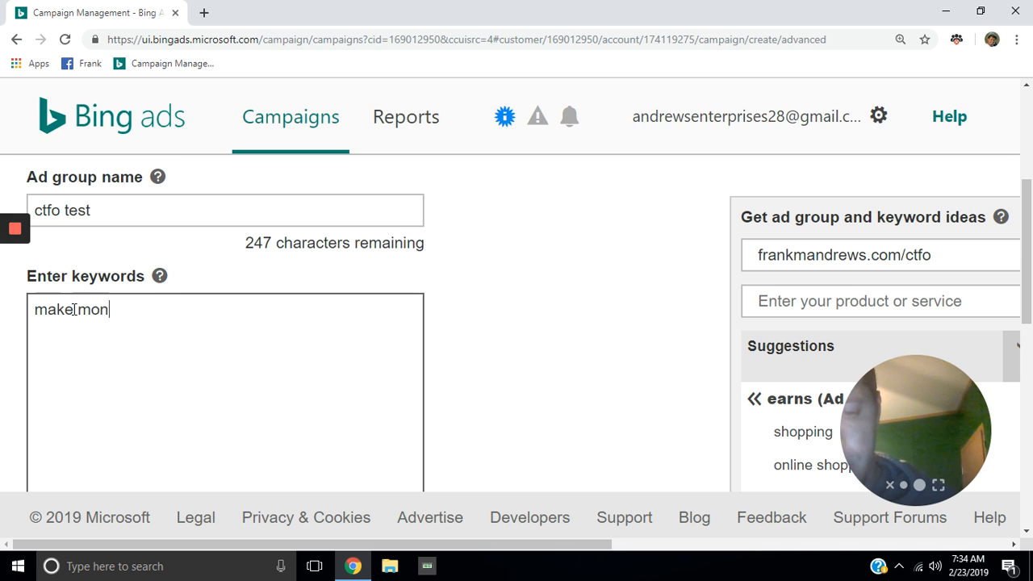
text(e)
text(y on)
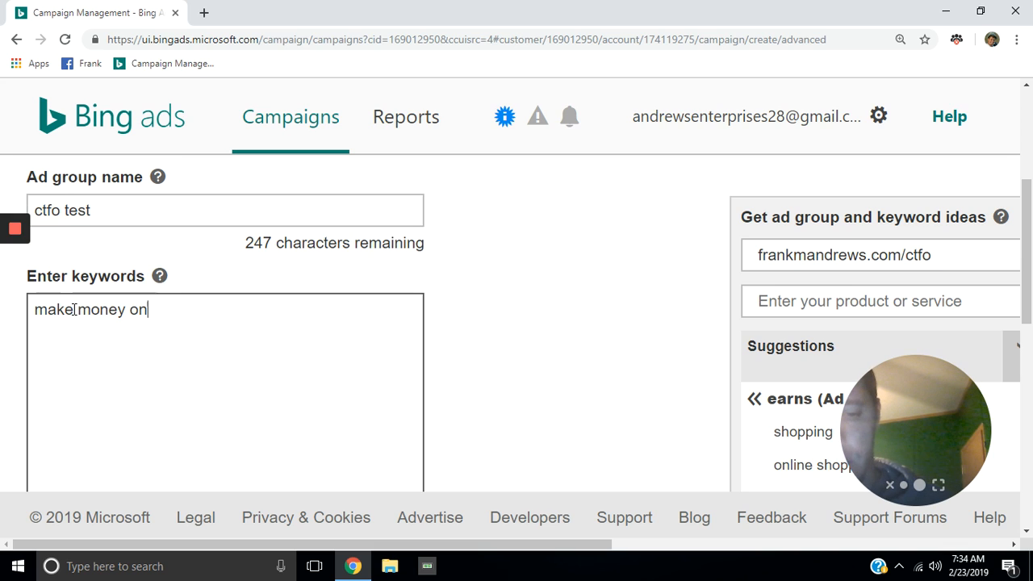
text(line)
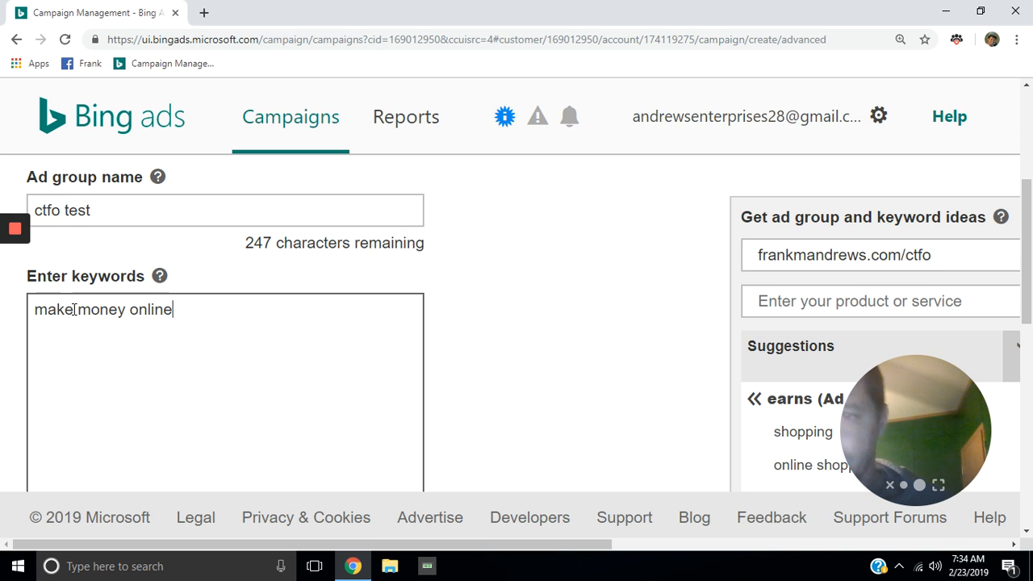
text(,)
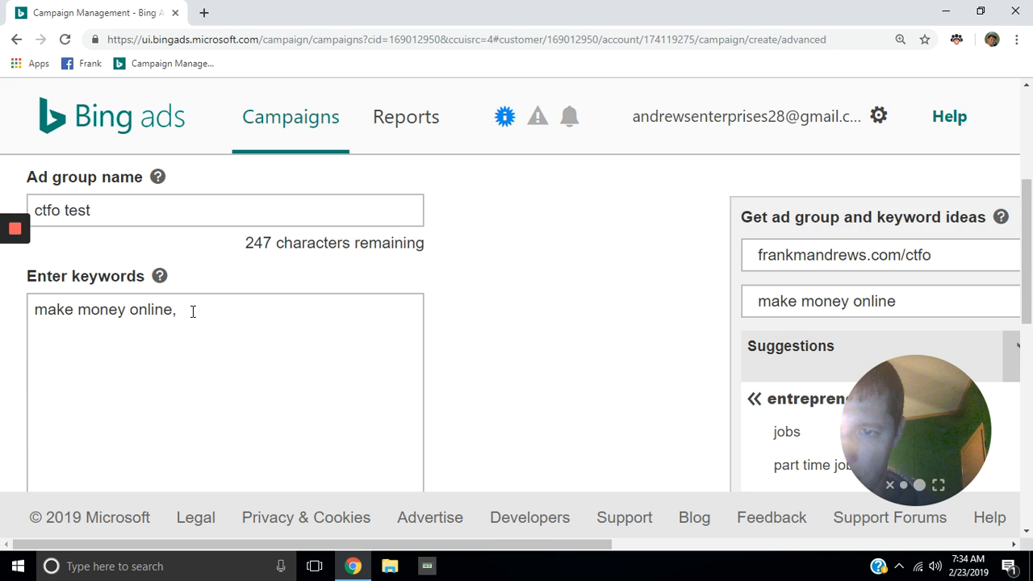
click(193, 312)
text(hea)
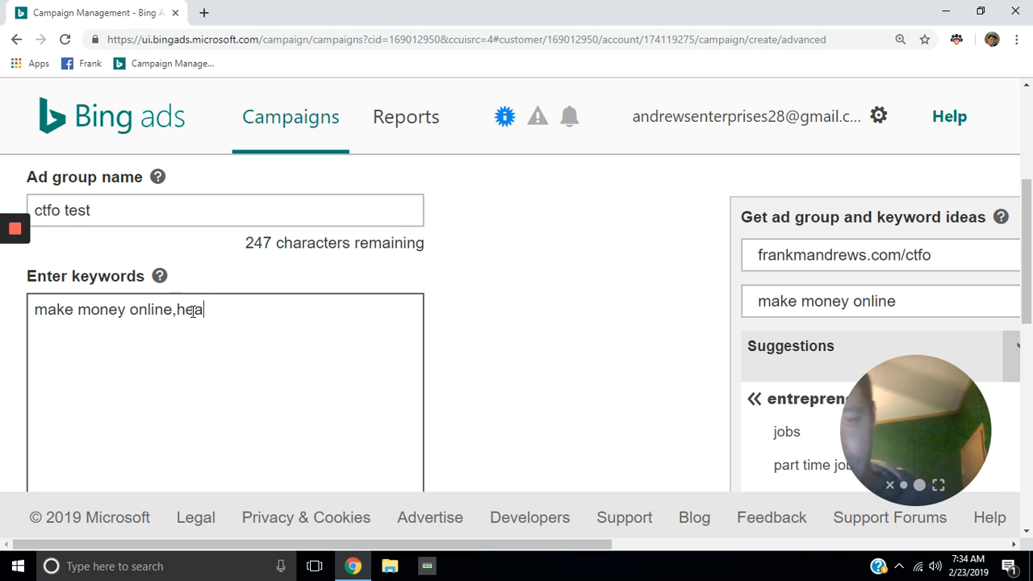
text(lth)
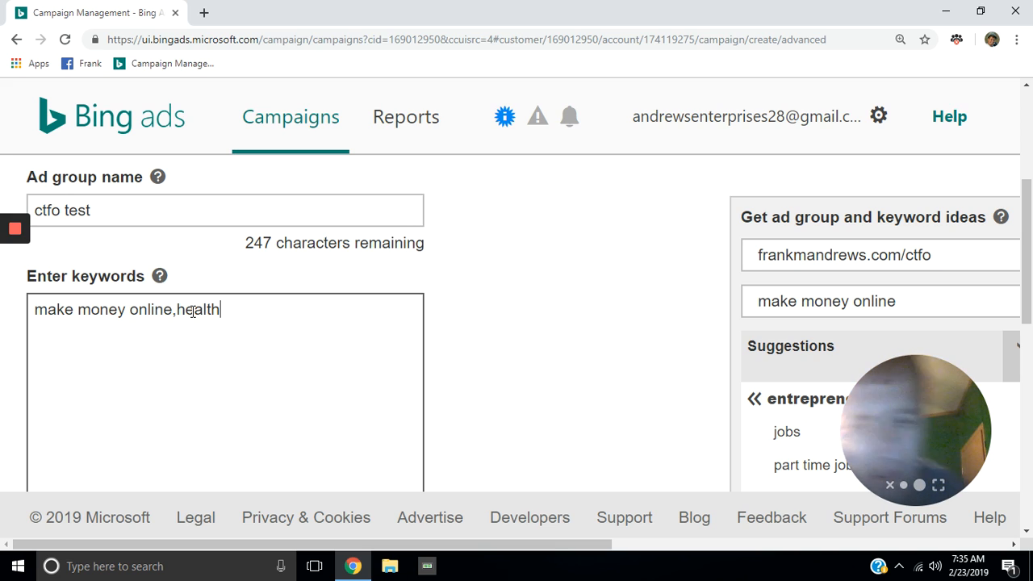
text(,)
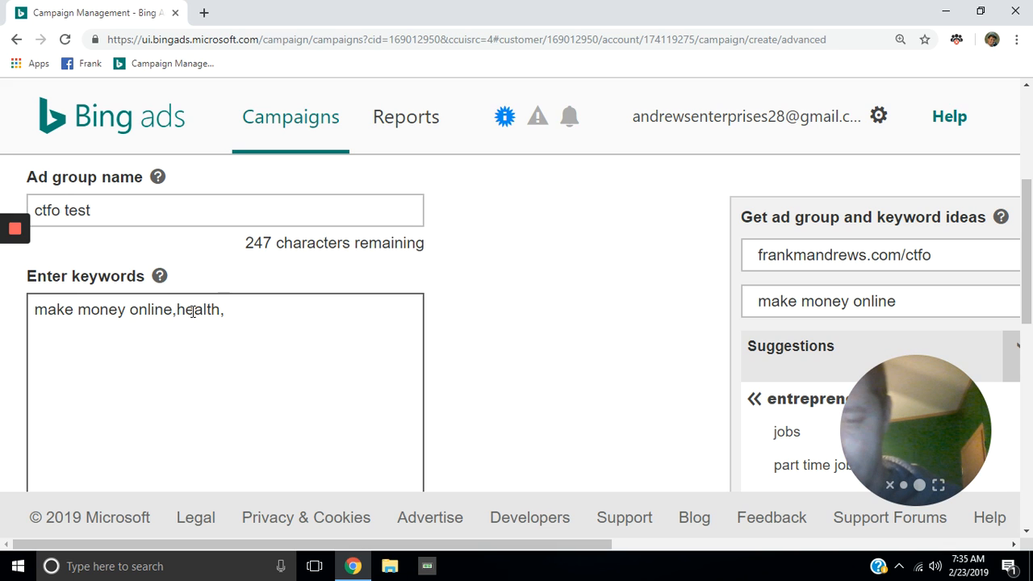
text(cbd )
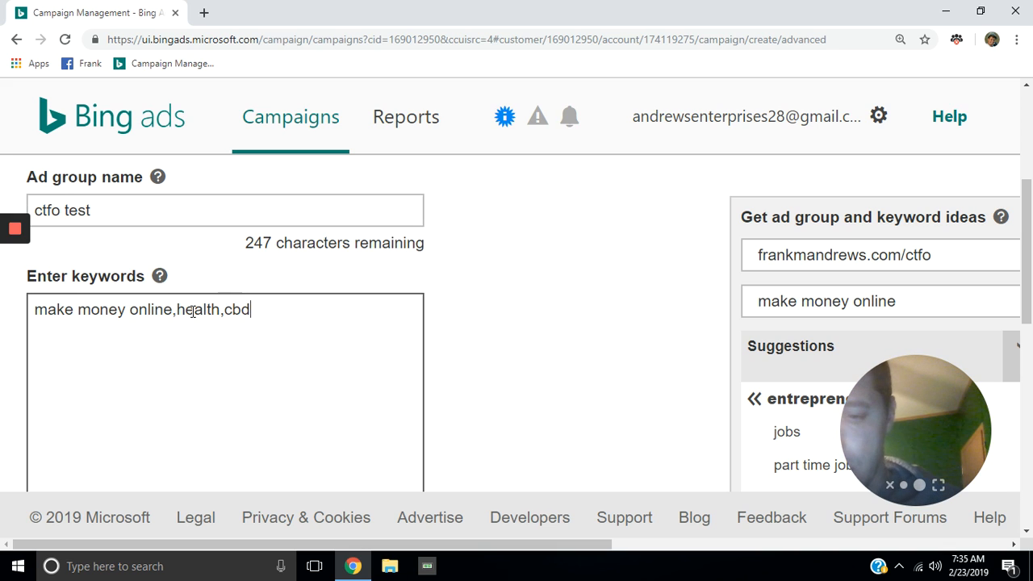
text(mlm )
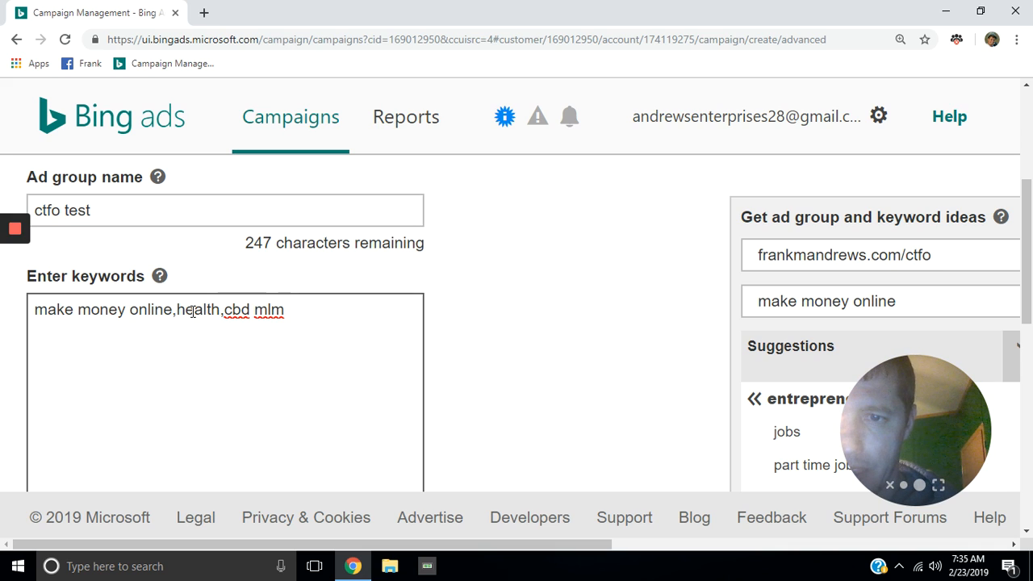
text(,)
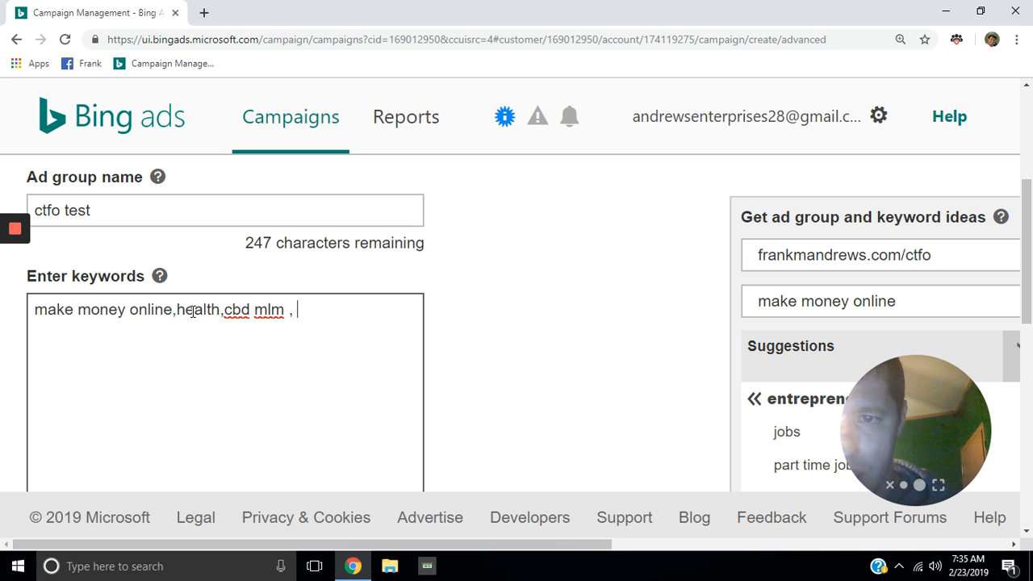
text( best)
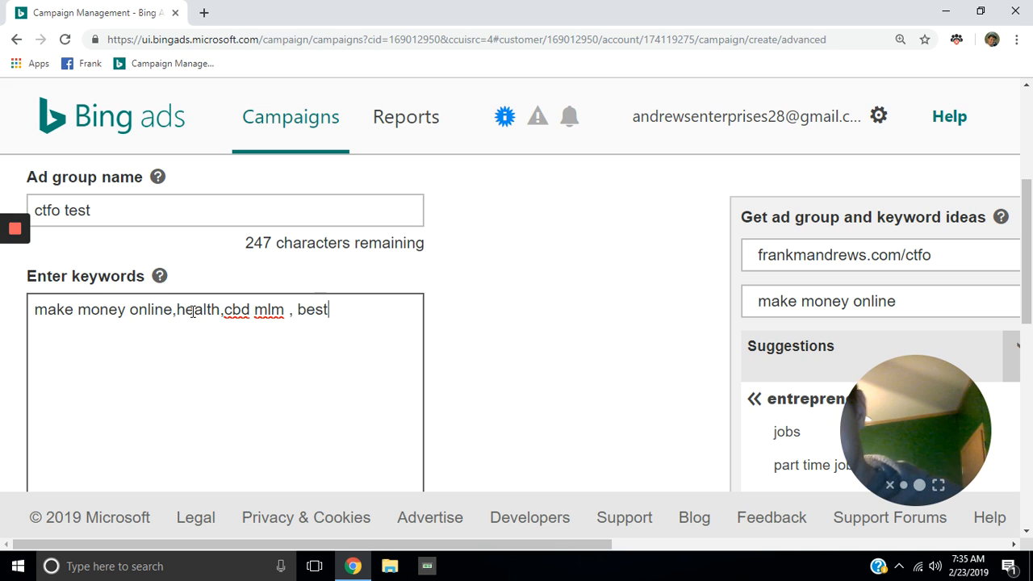
text( cbd )
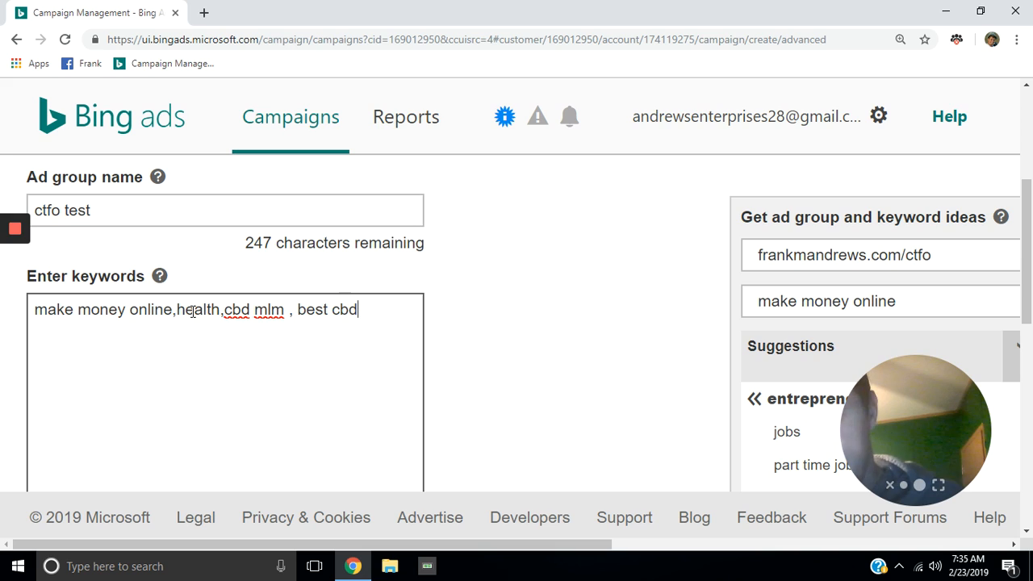
text(mlm)
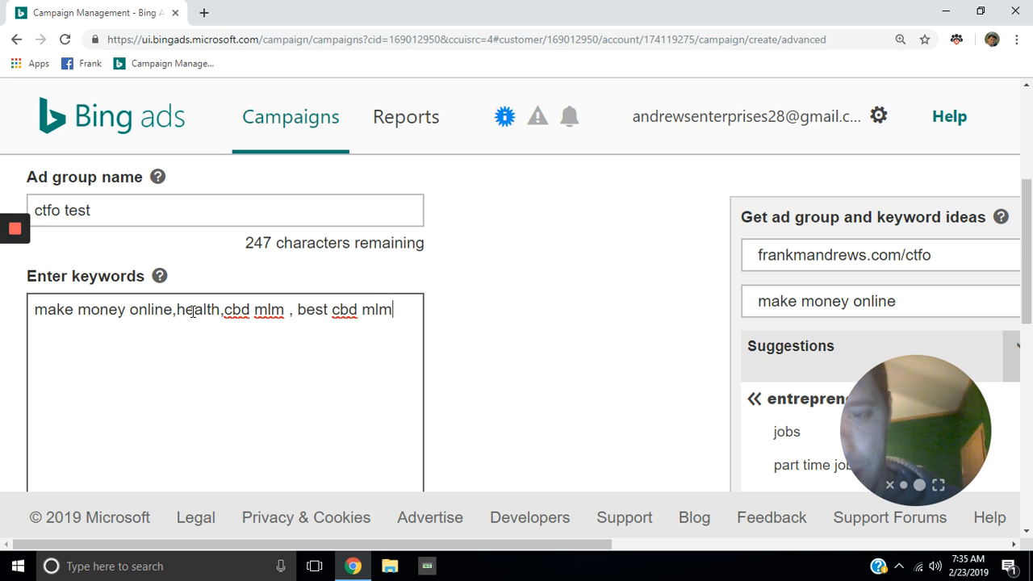
text(,)
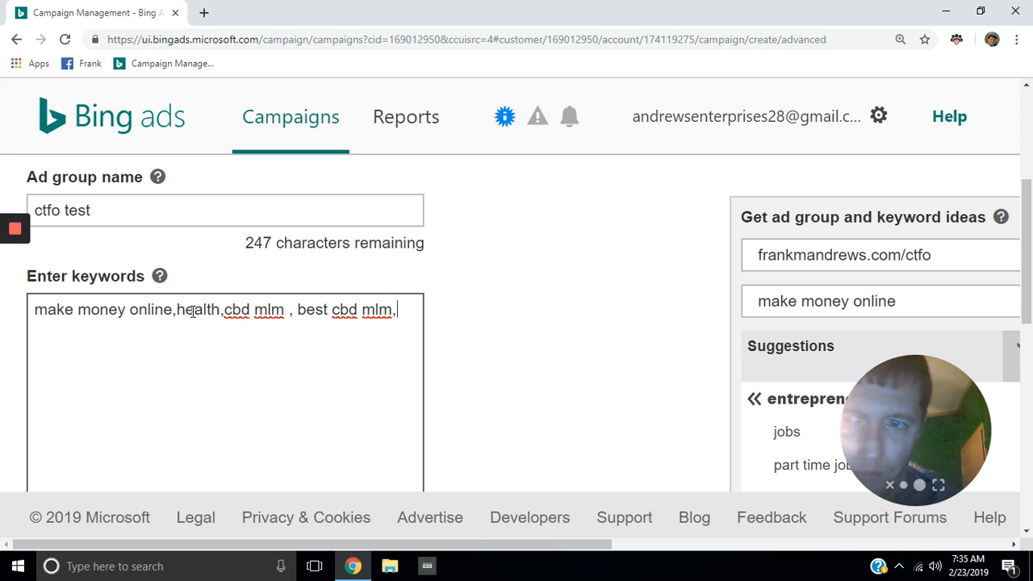
text(n)
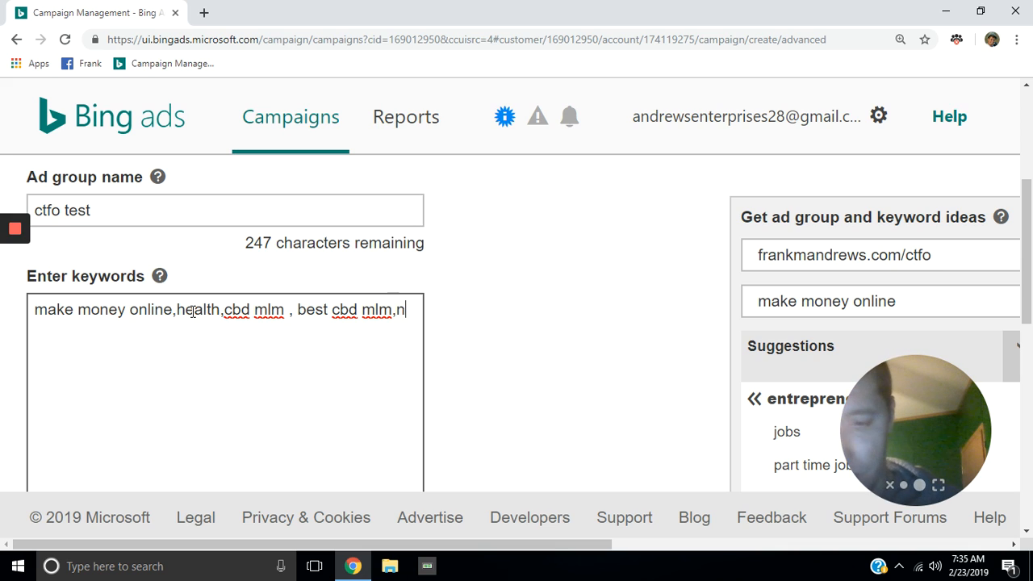
text(etwo)
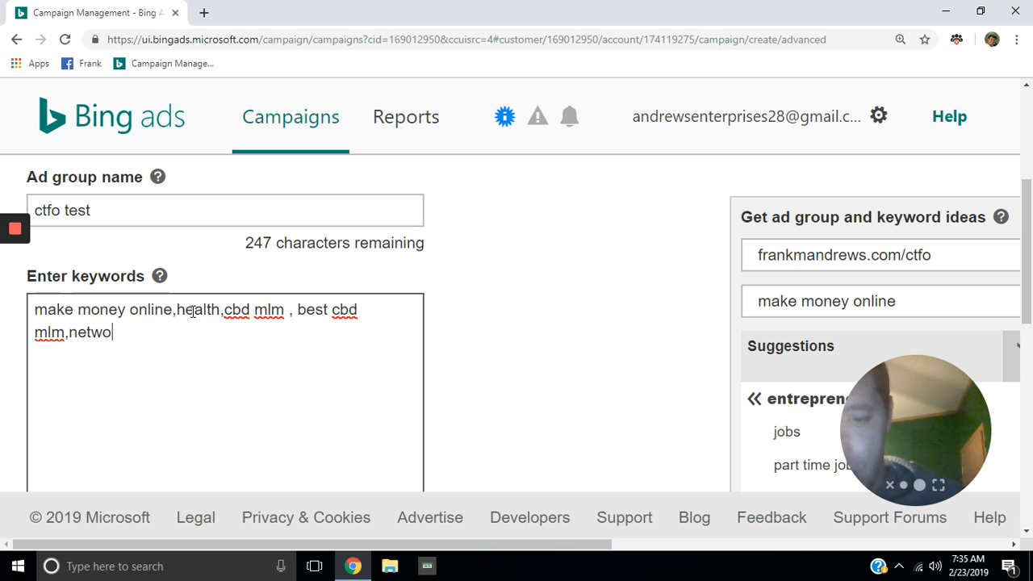
text(rk )
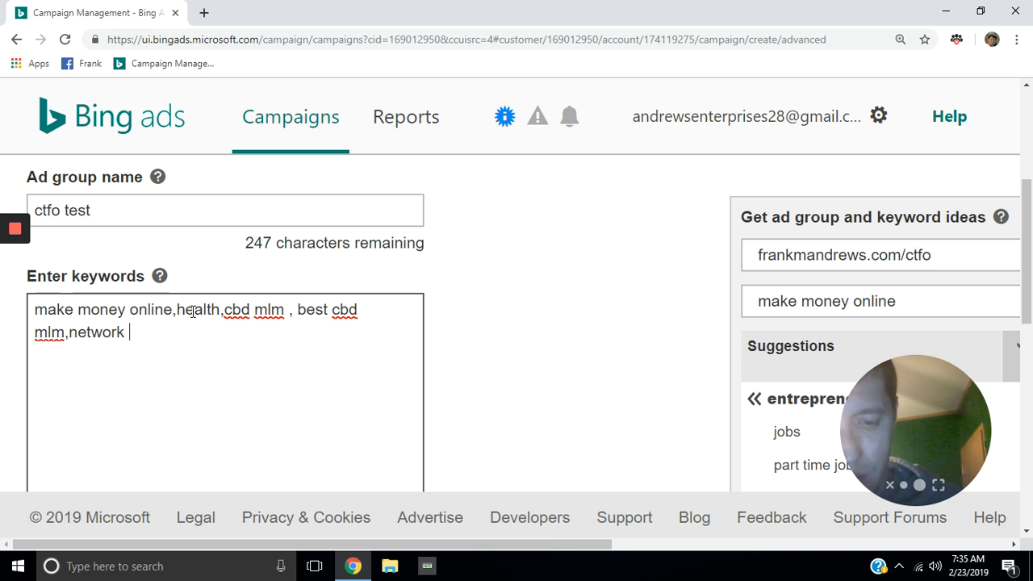
text(marketing)
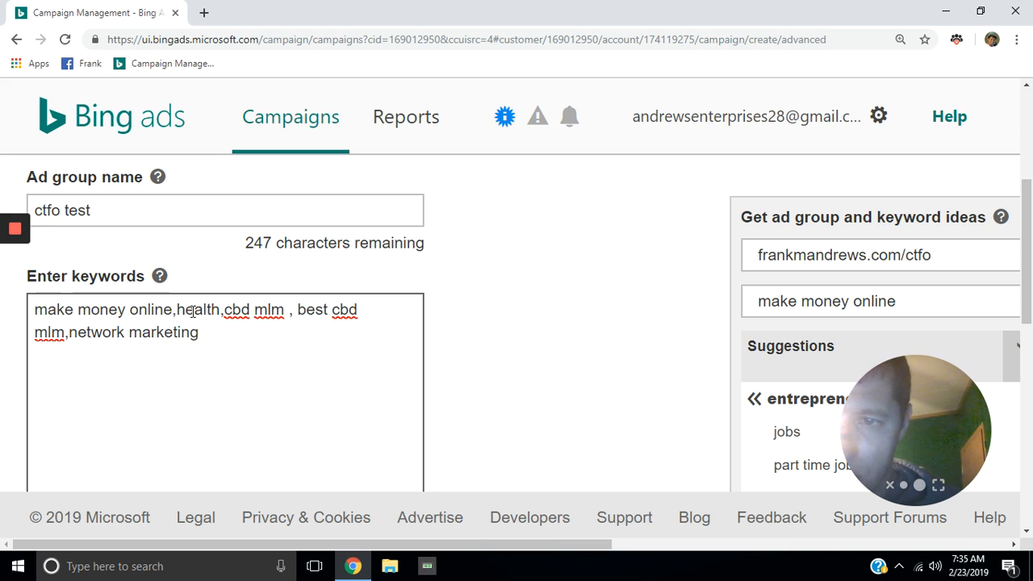
text(,ctfo)
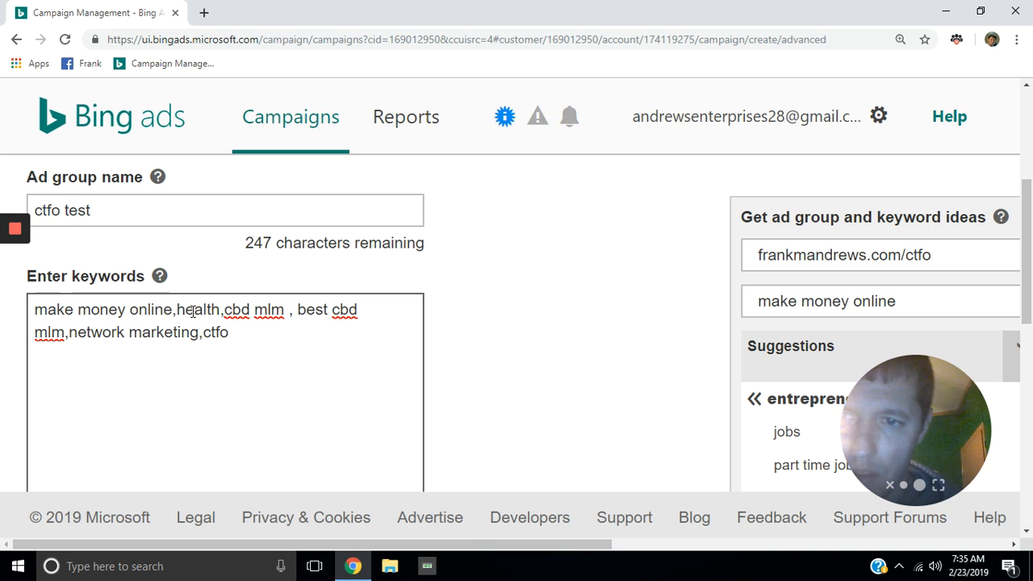
text(,)
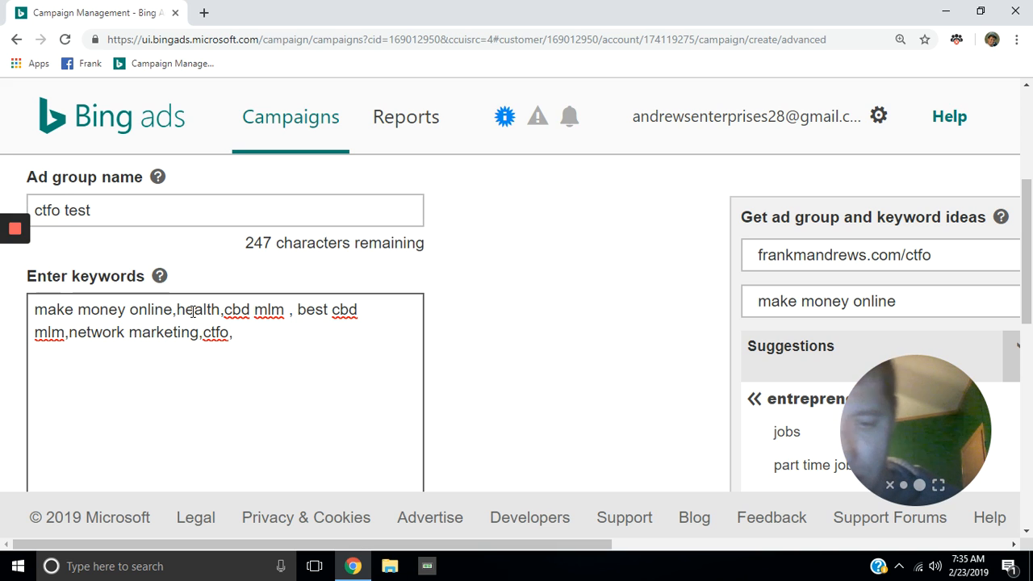
text(join )
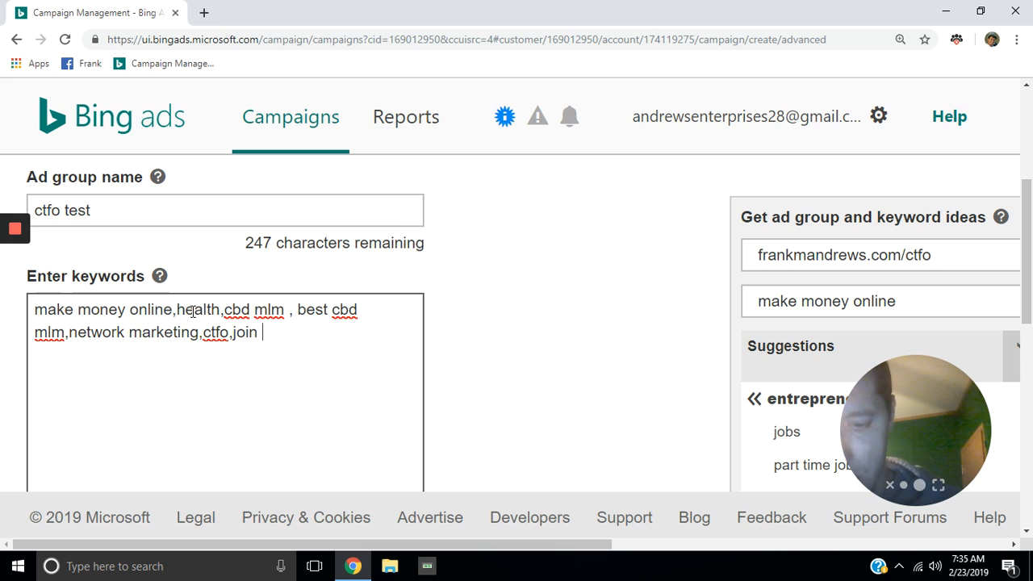
text(ctfo)
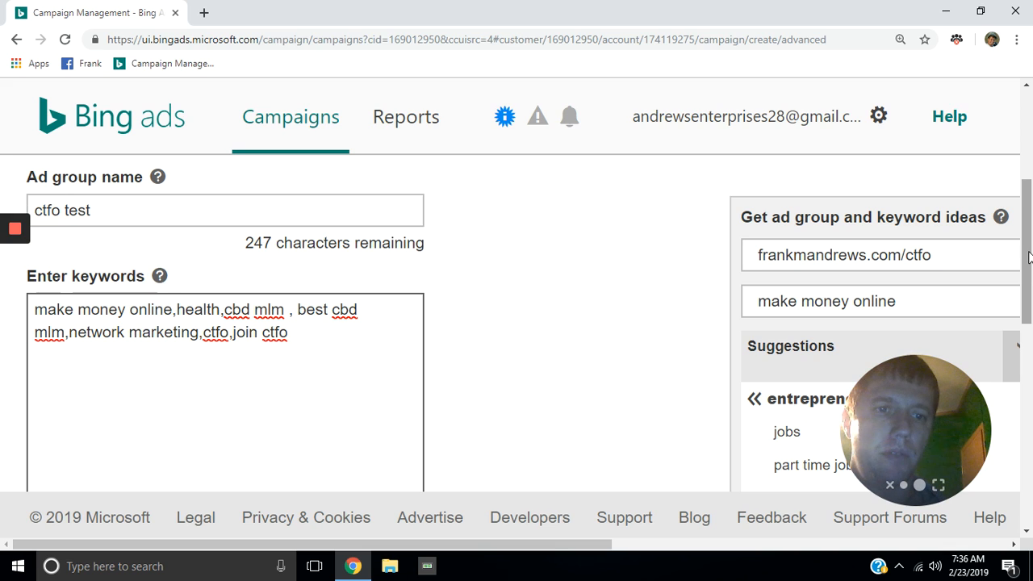
Step: Save the 'ctfo test' ad group with its seven keywords and continue to Ads & ad extensions
drag(1029, 256, 1030, 429)
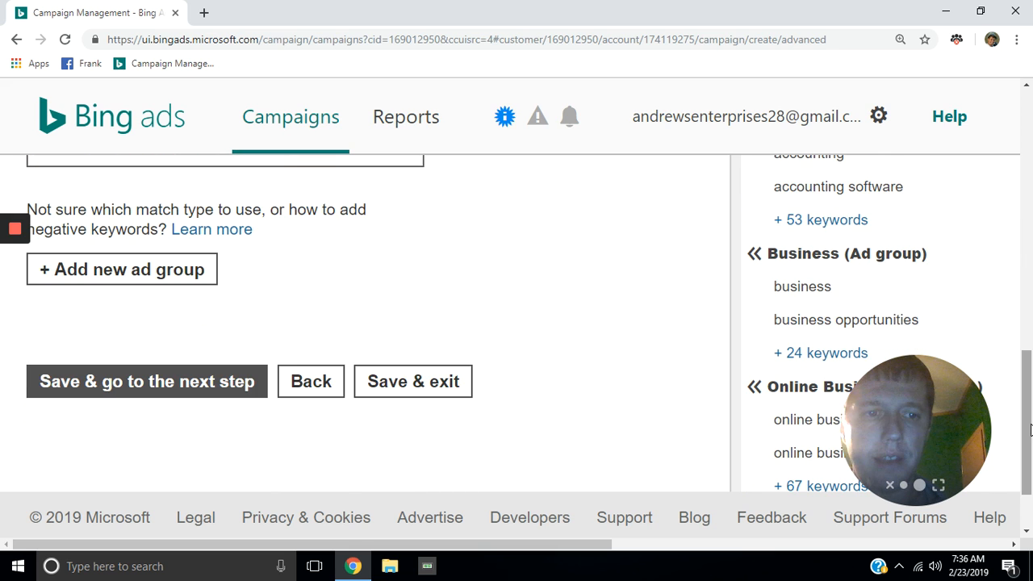
click(218, 384)
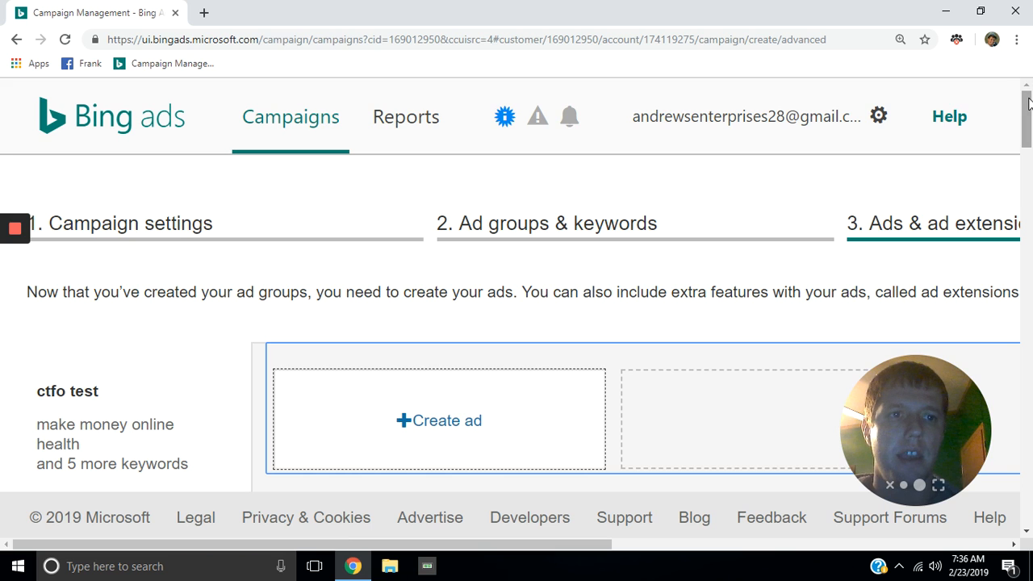
scroll(1028, 125, down, 1)
scroll(1028, 125, down, 4)
scroll(1029, 133, up, 1)
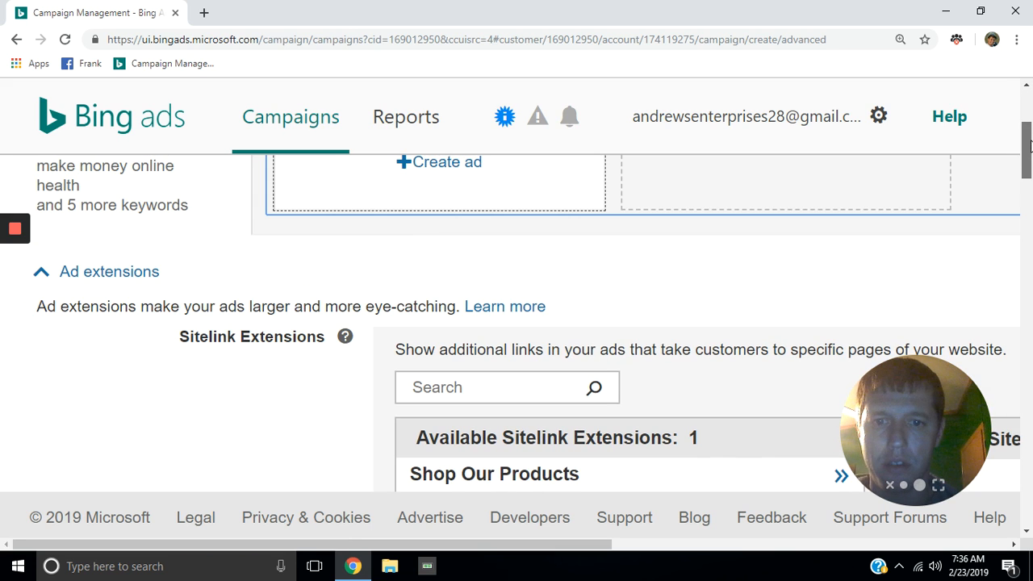
drag(1029, 153, 1028, 129)
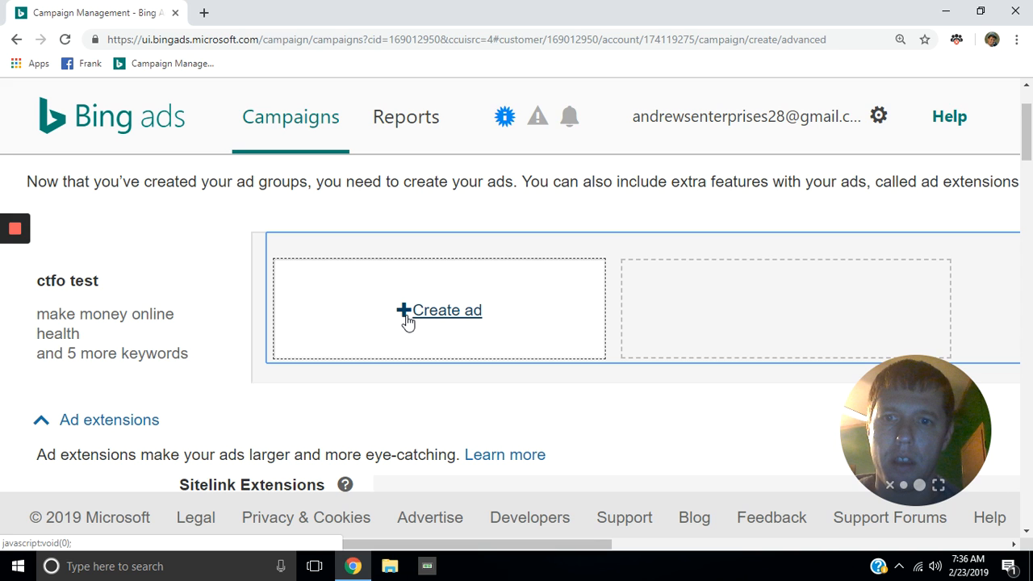
Step: Create a new ad with its Final URL set to the business site's /ctfo page
click(408, 316)
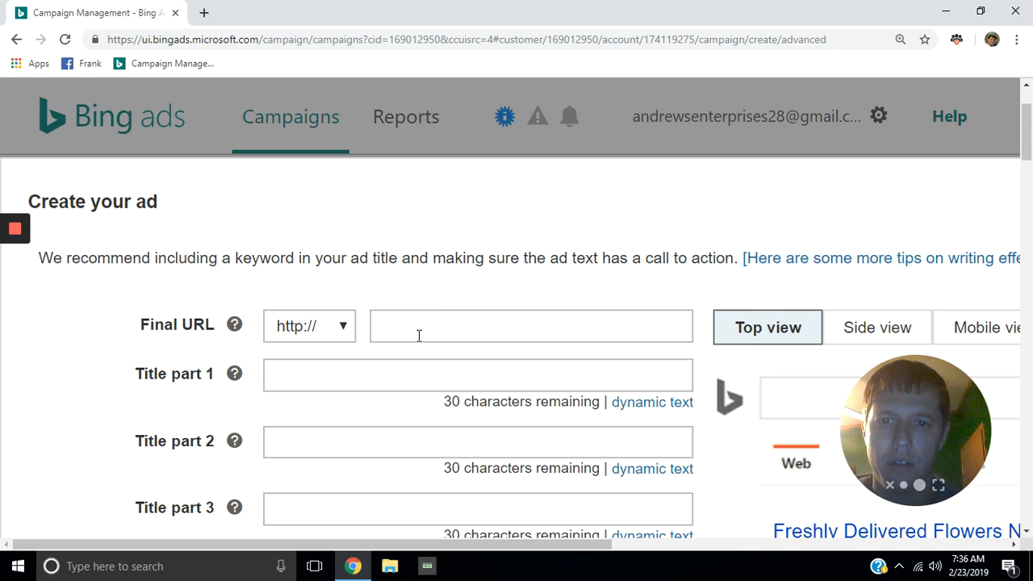
click(419, 335)
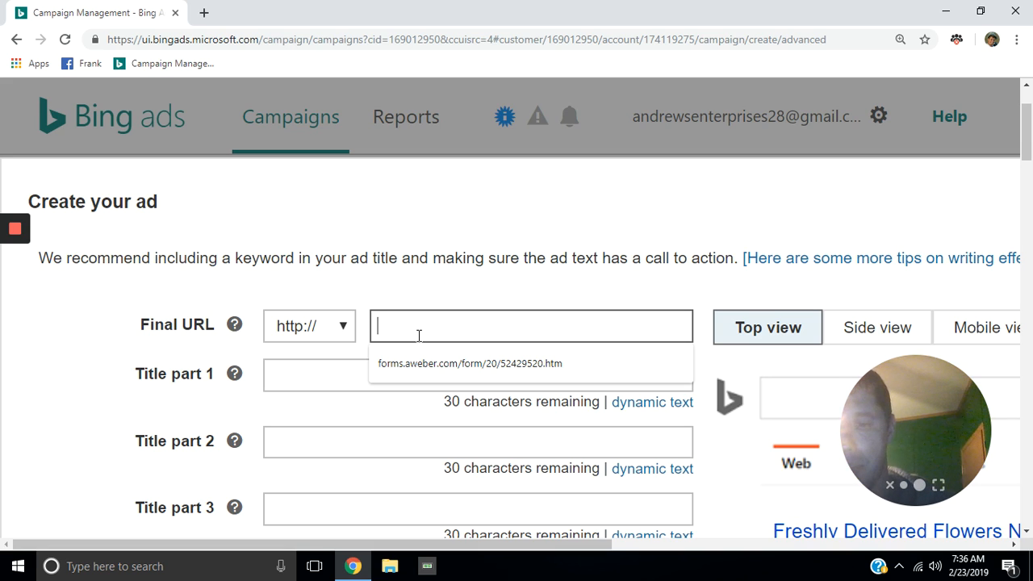
text(fr)
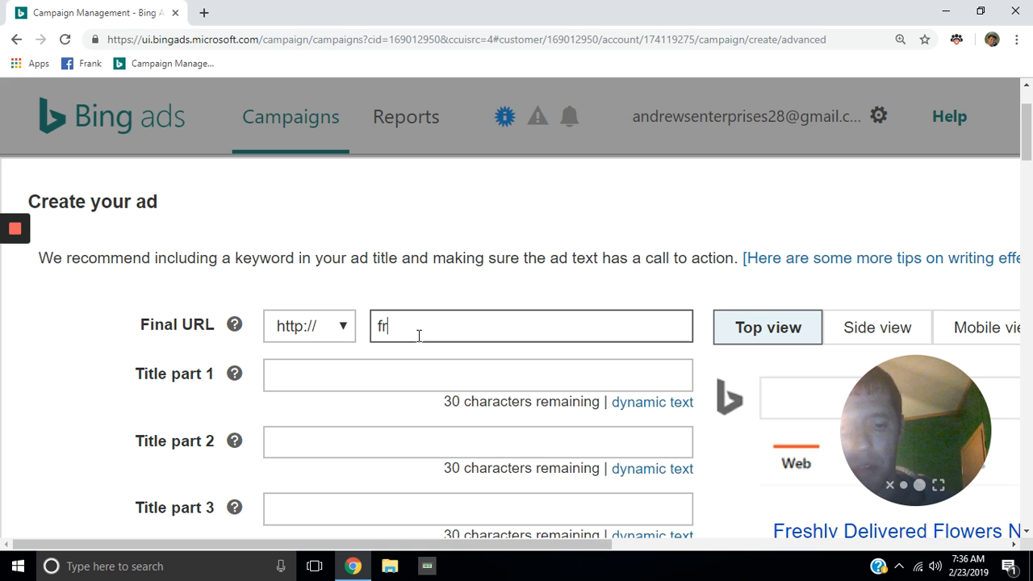
text(a)
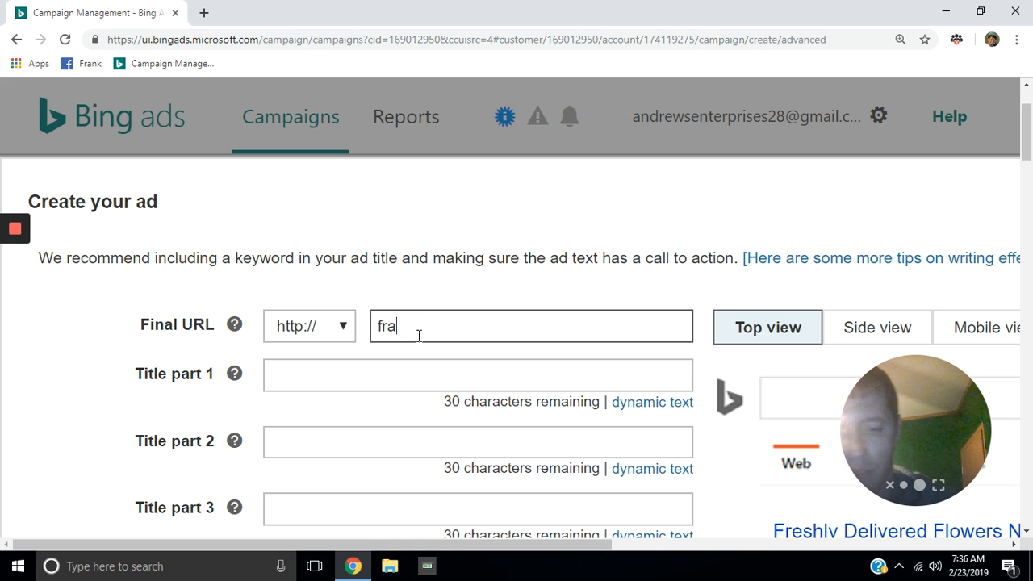
text(nkmandrews)
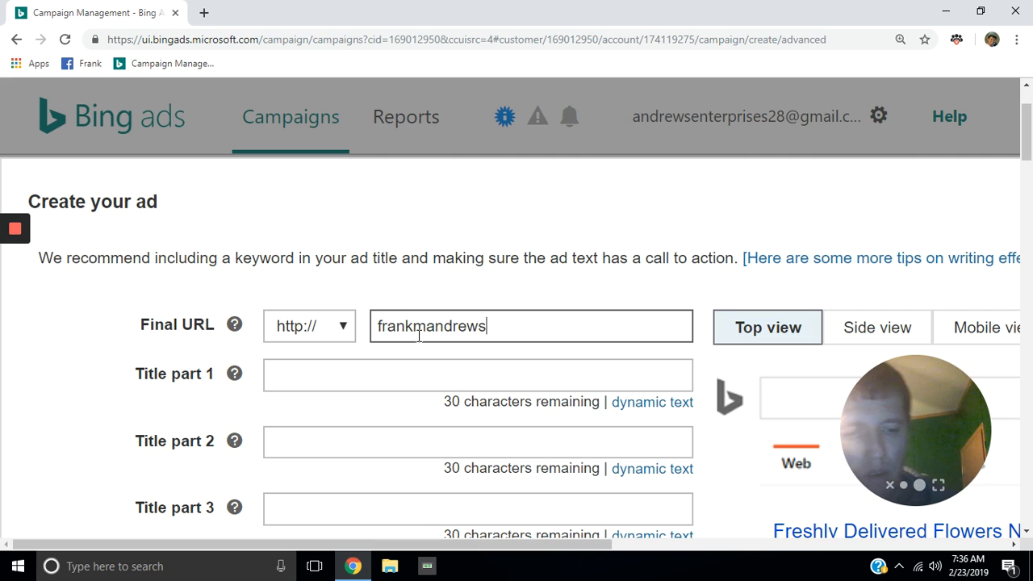
text(.co)
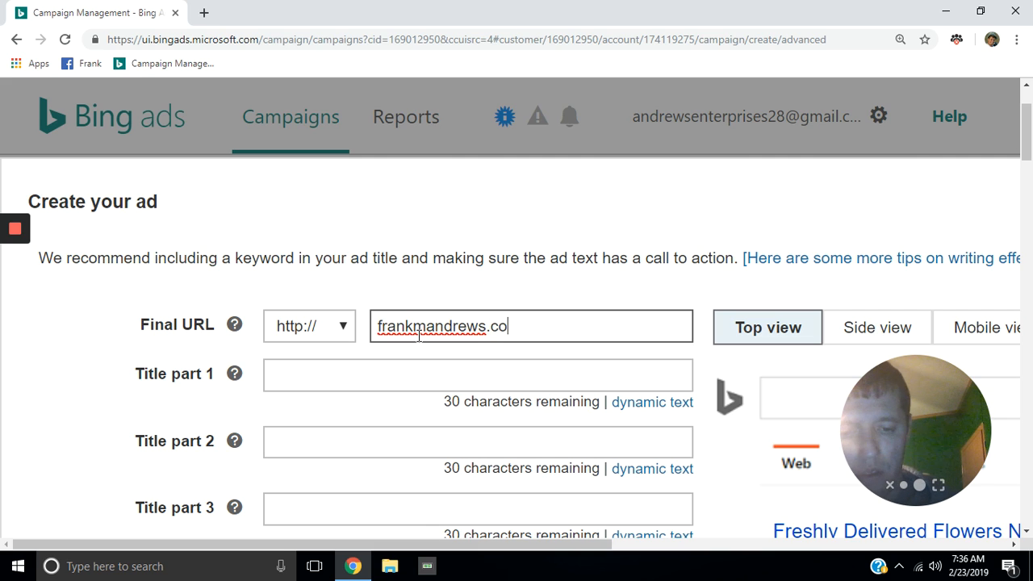
text(m/)
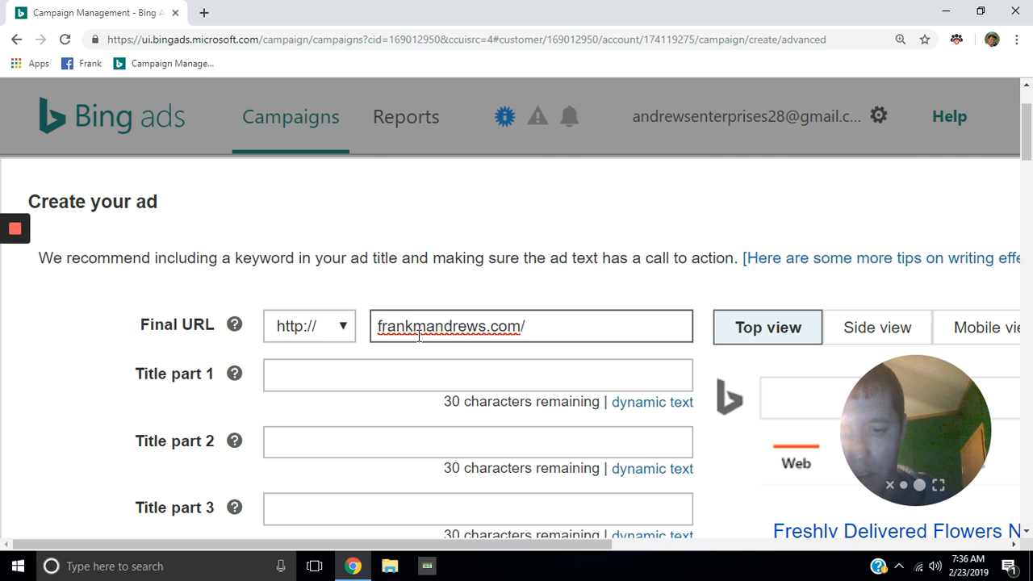
text(ctfo)
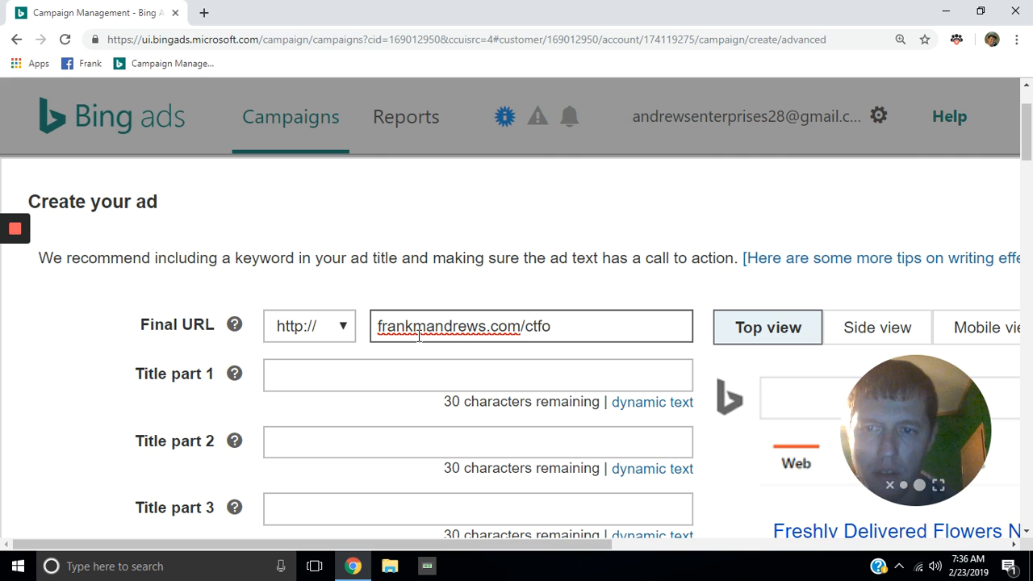
click(297, 381)
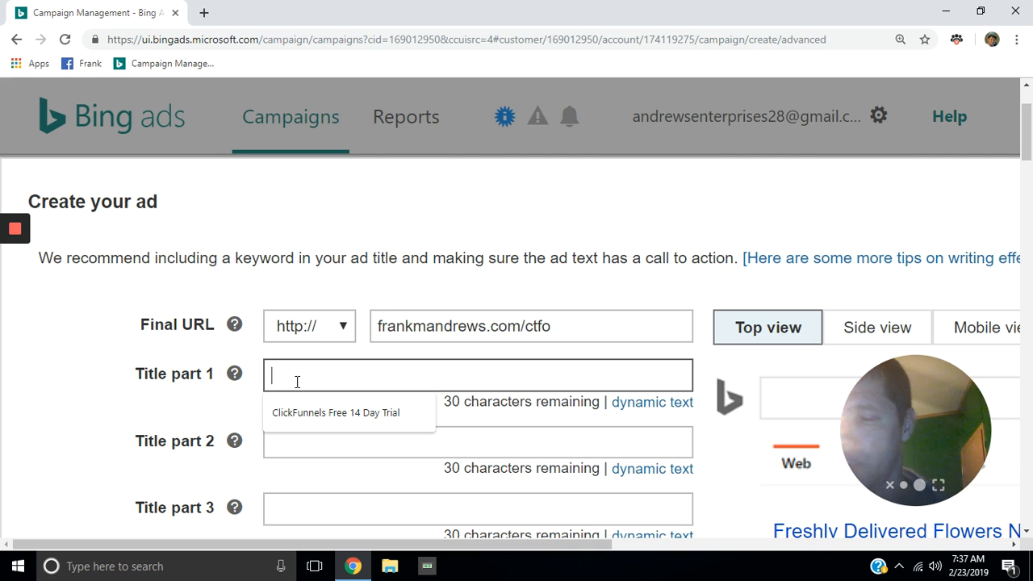
Step: Set the ad's Title part 1 to 'START YOUR HOME BASED BUSINESS', fixing typos along the way
click(297, 381)
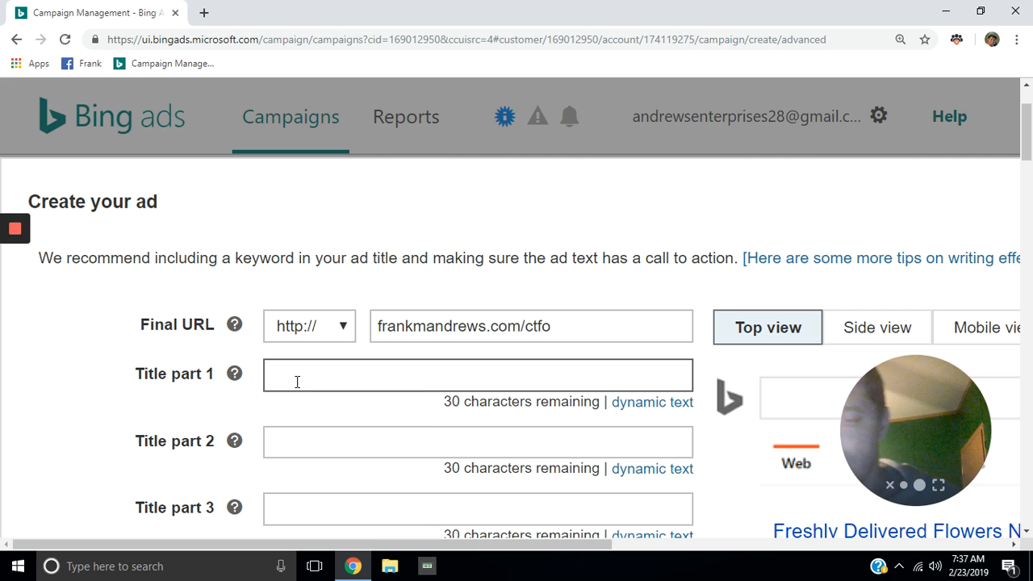
text(START)
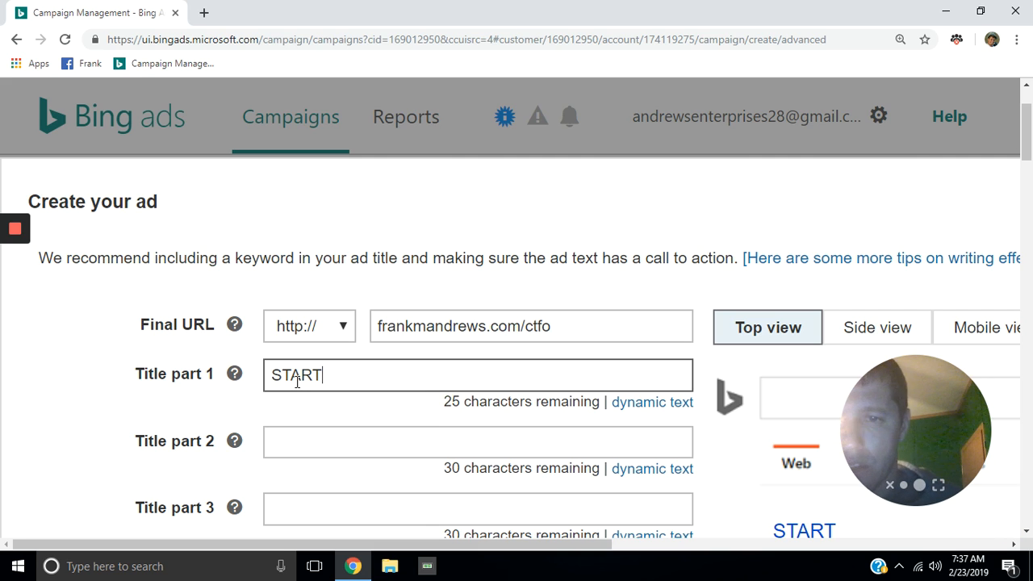
key(BackSpace)
key(BackSpace)
key(BackSpace)
key(BackSpace)
key(BackSpace)
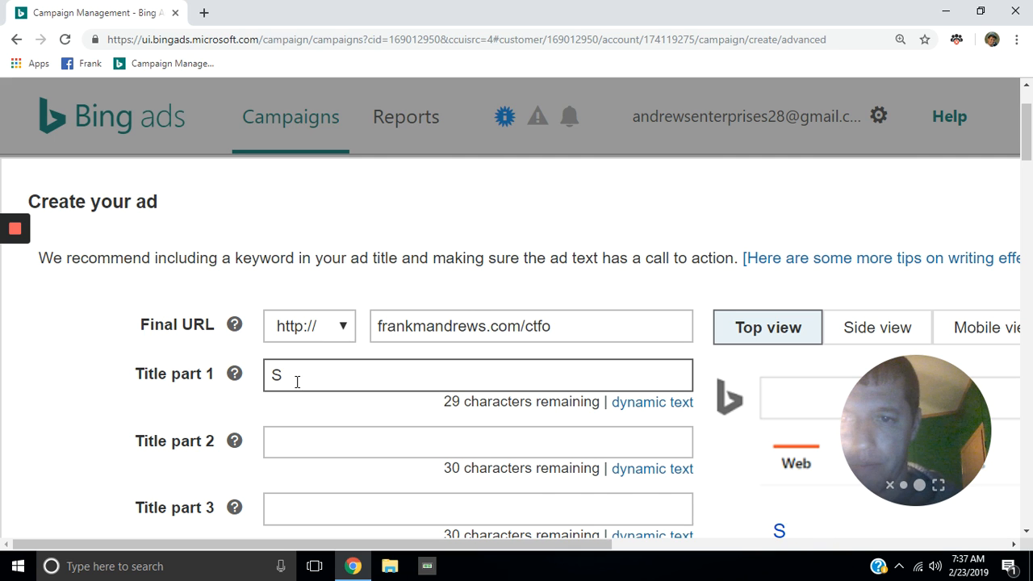
text(S)
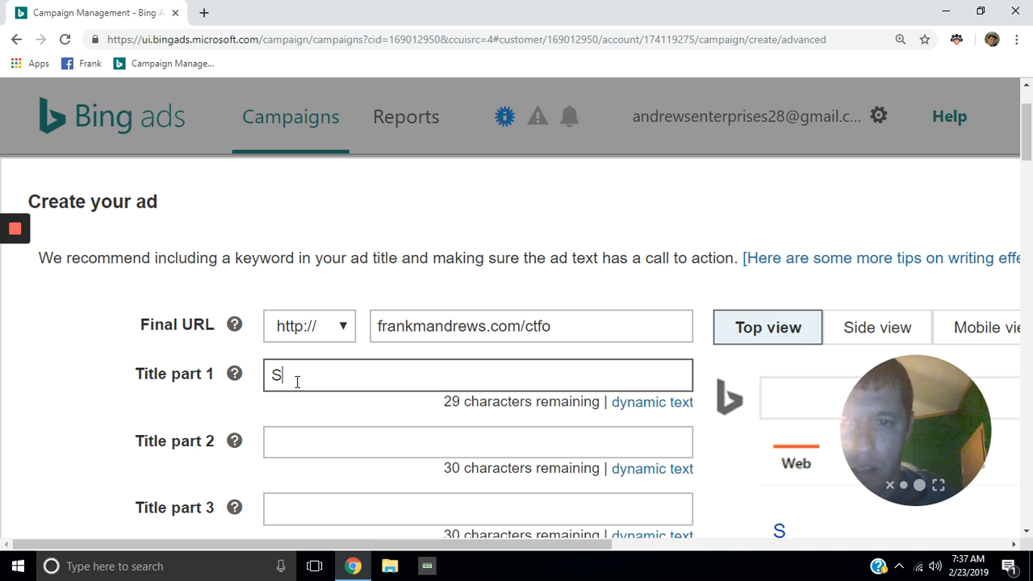
text(T)
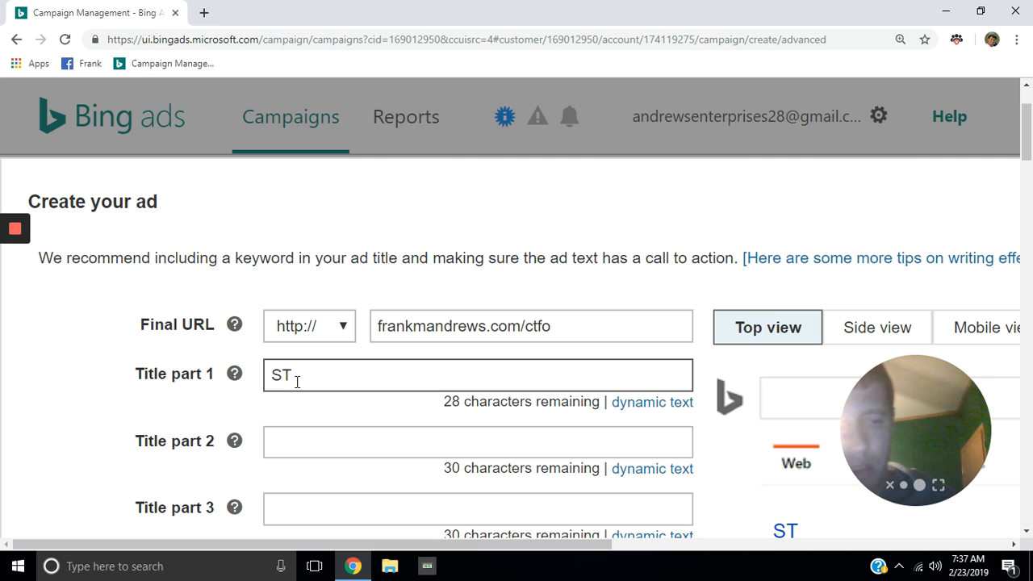
key(BackSpace)
text(TA)
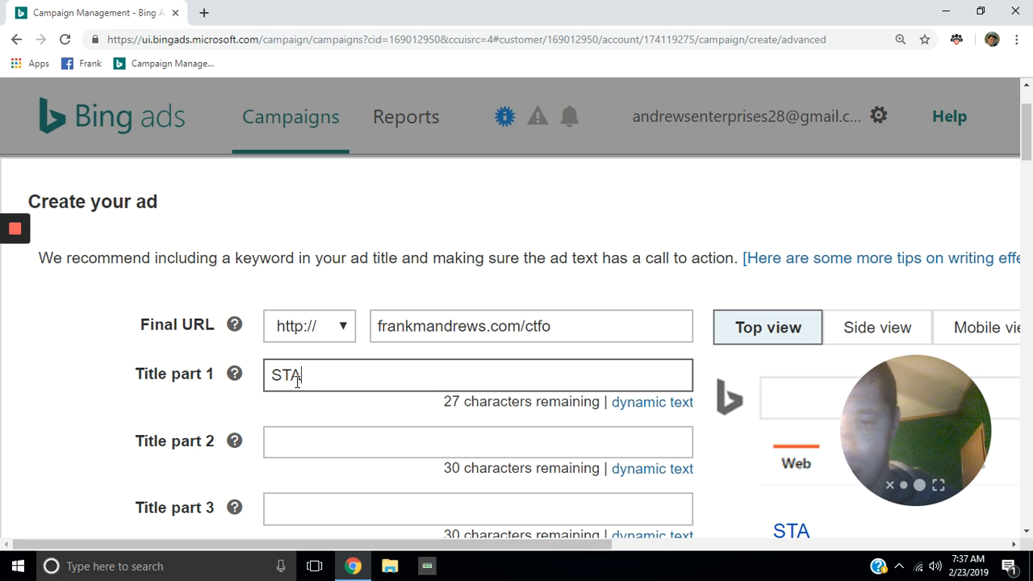
text(RT)
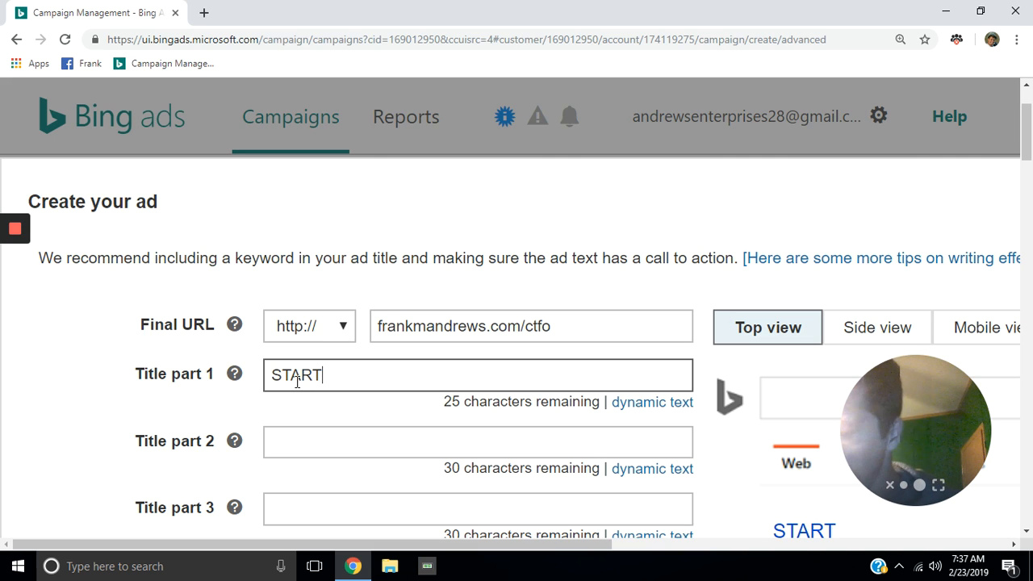
text( Y)
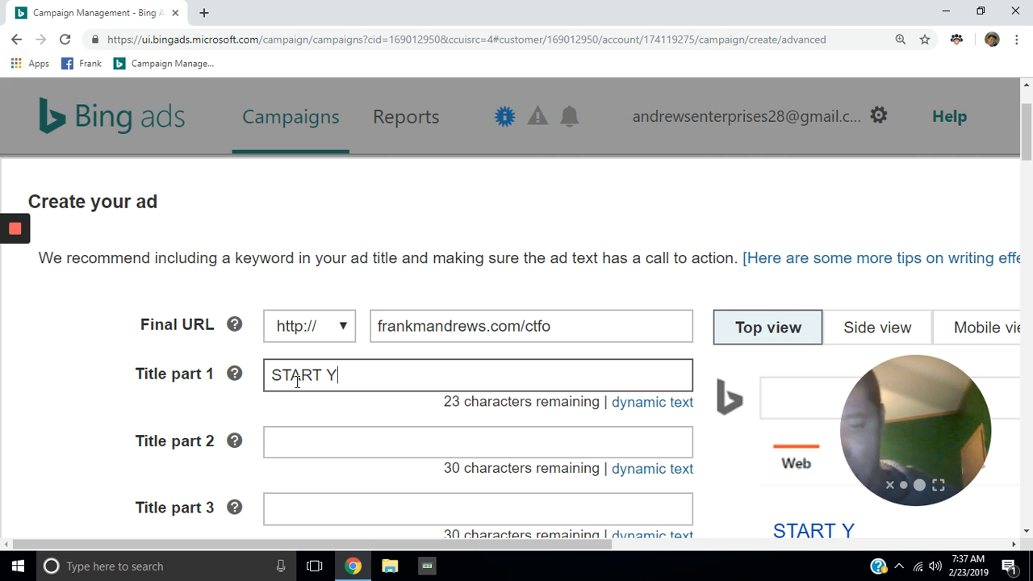
text(OUR HOM)
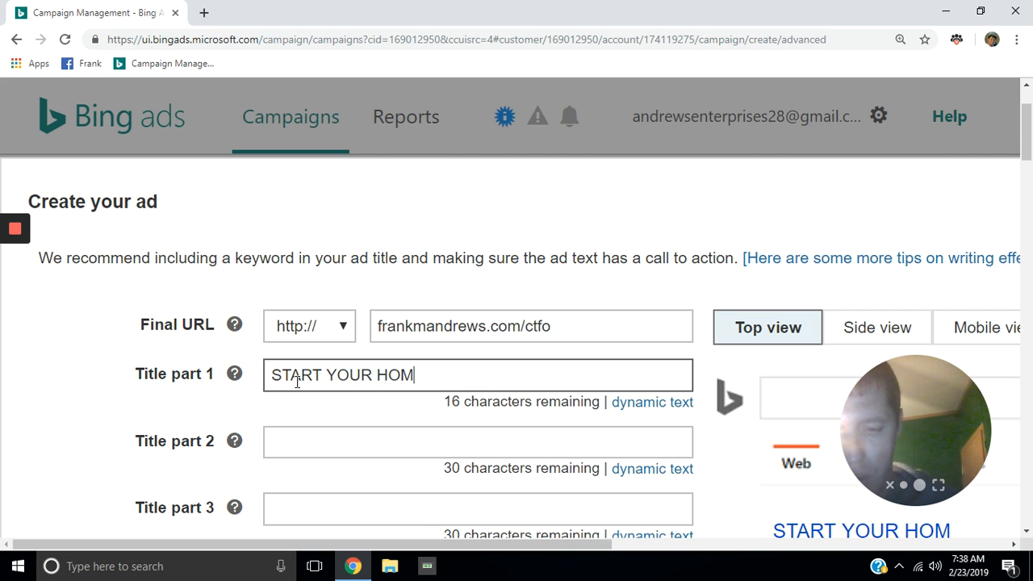
text(E BASE)
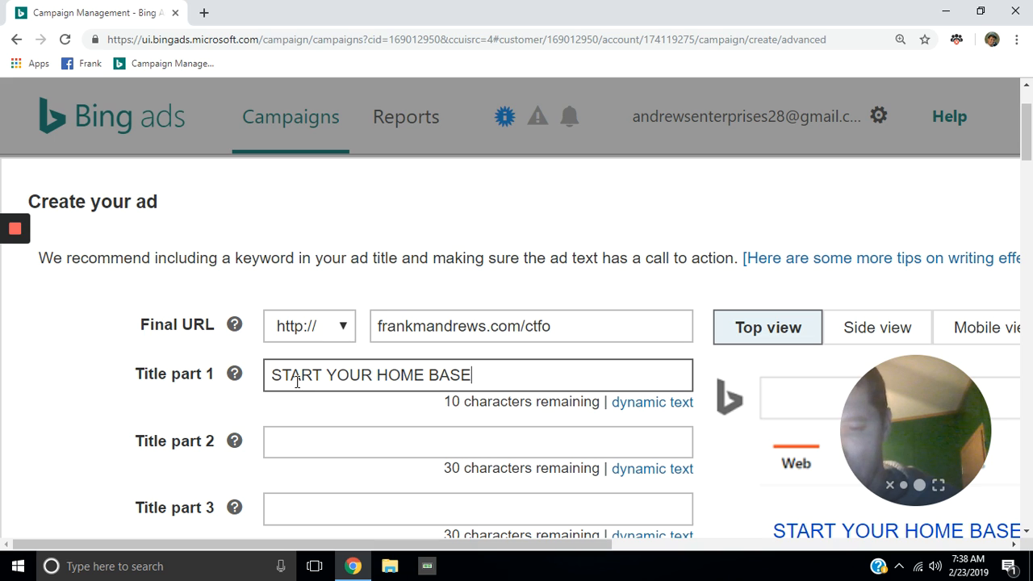
text(D BUS)
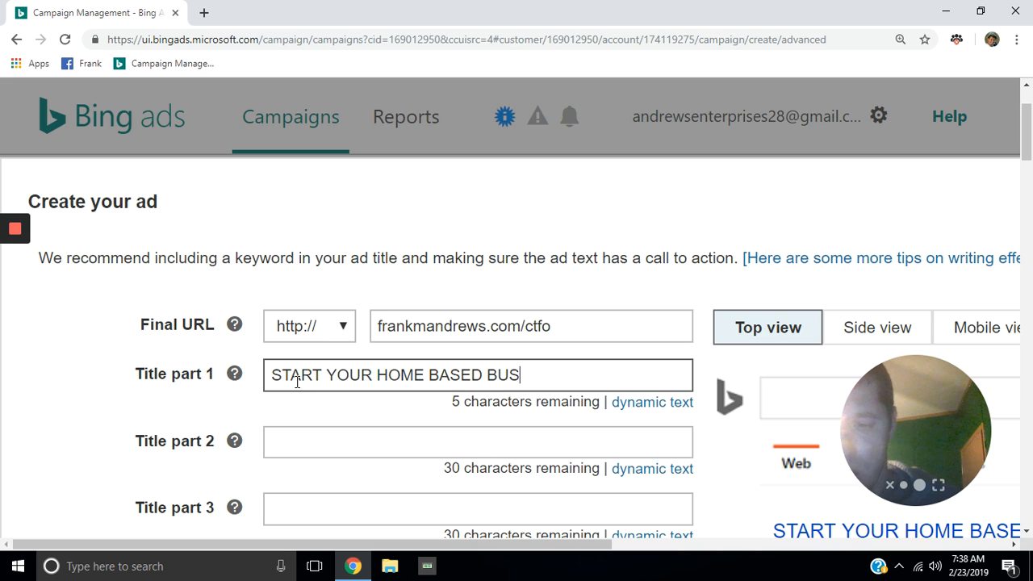
text(INESS)
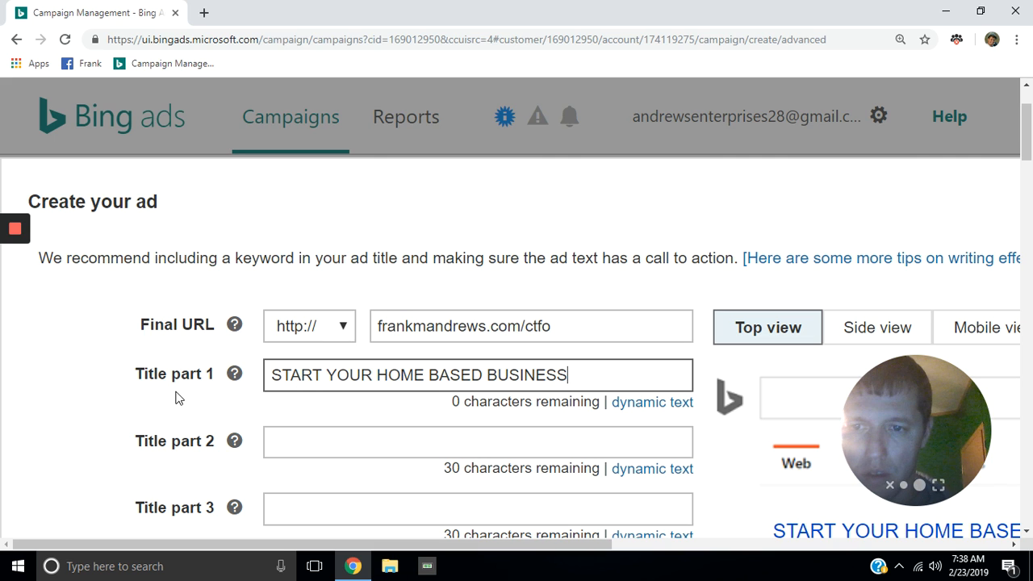
Step: Set the ad's Title part 2 to 'No Start Up or Monthly Fees'
click(331, 450)
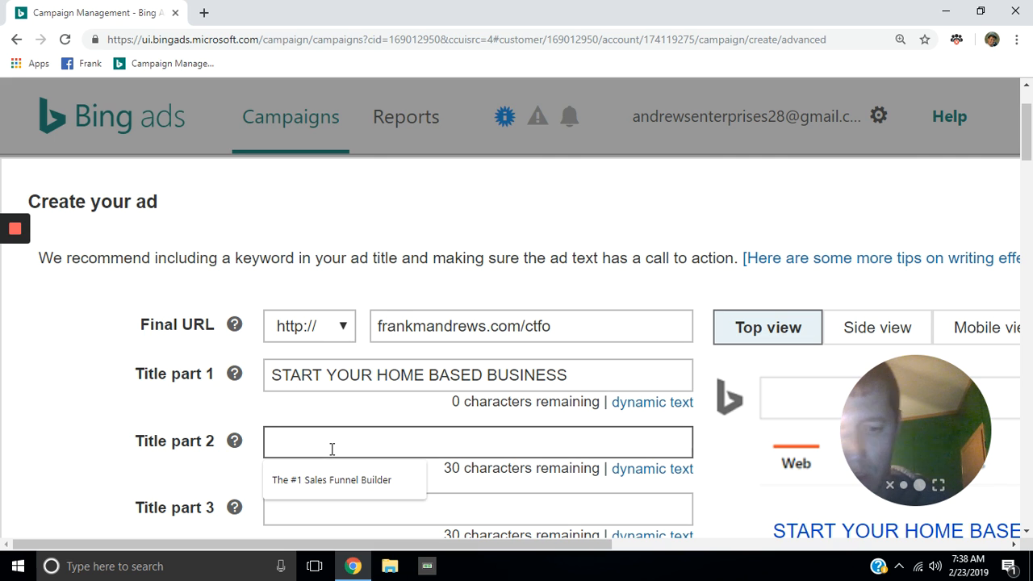
text(no)
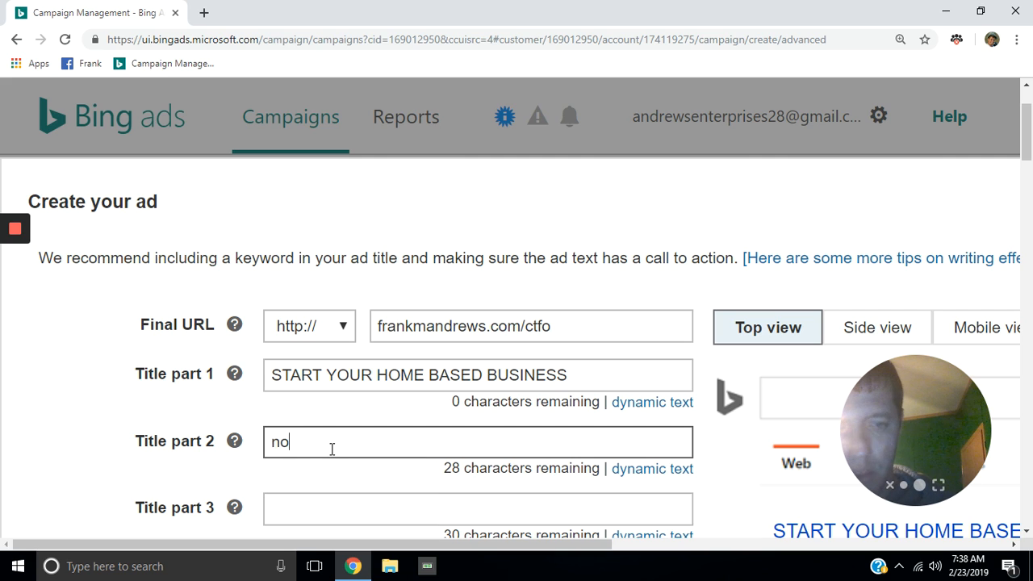
key(BackSpace)
key(BackSpace)
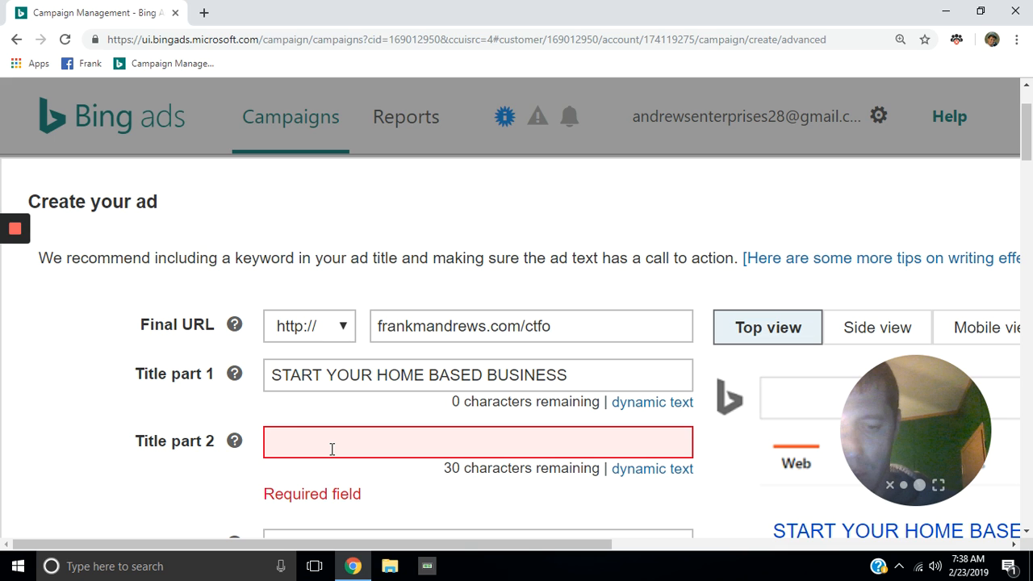
text(N)
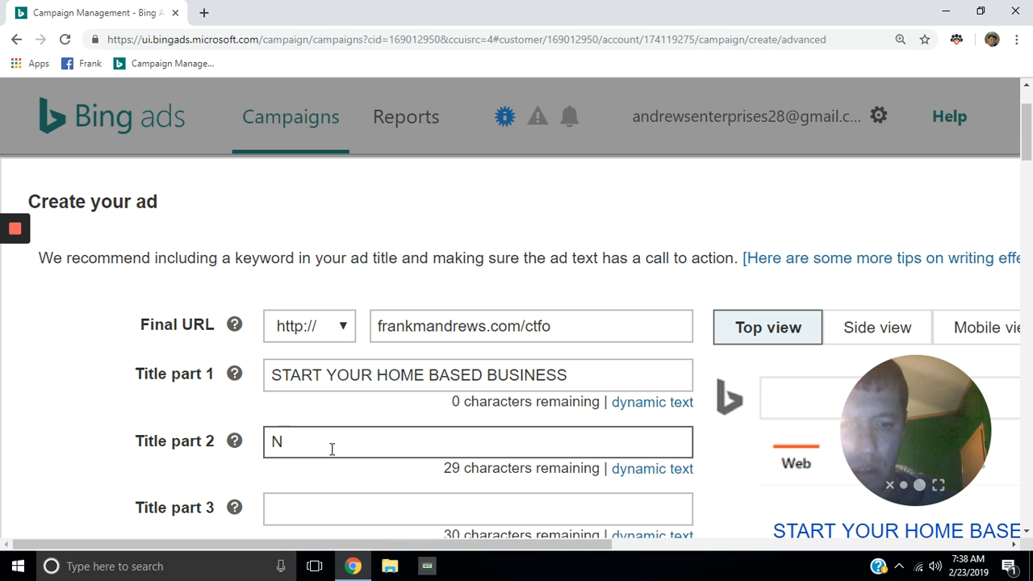
text(o)
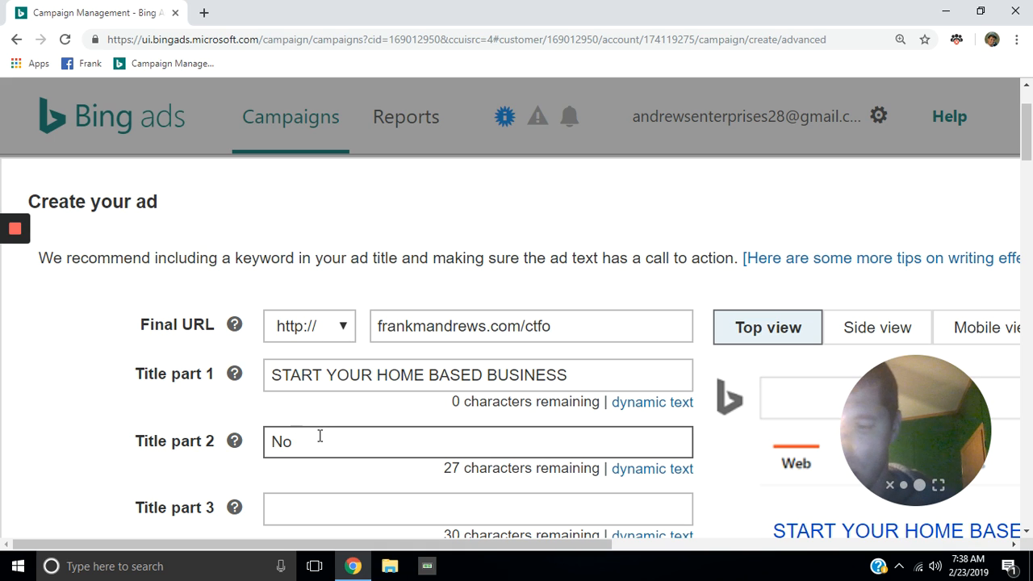
text( Sta)
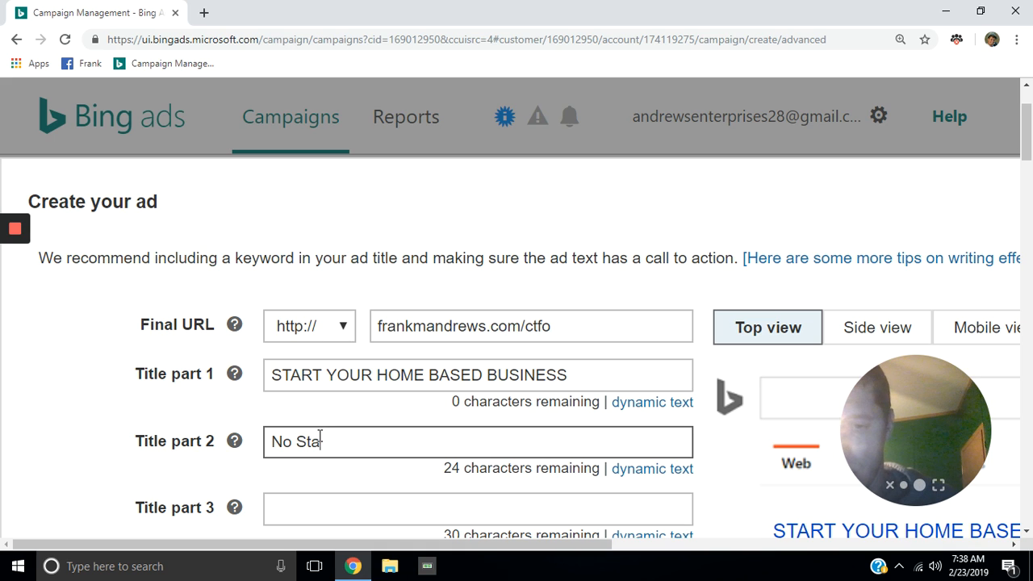
text(rt)
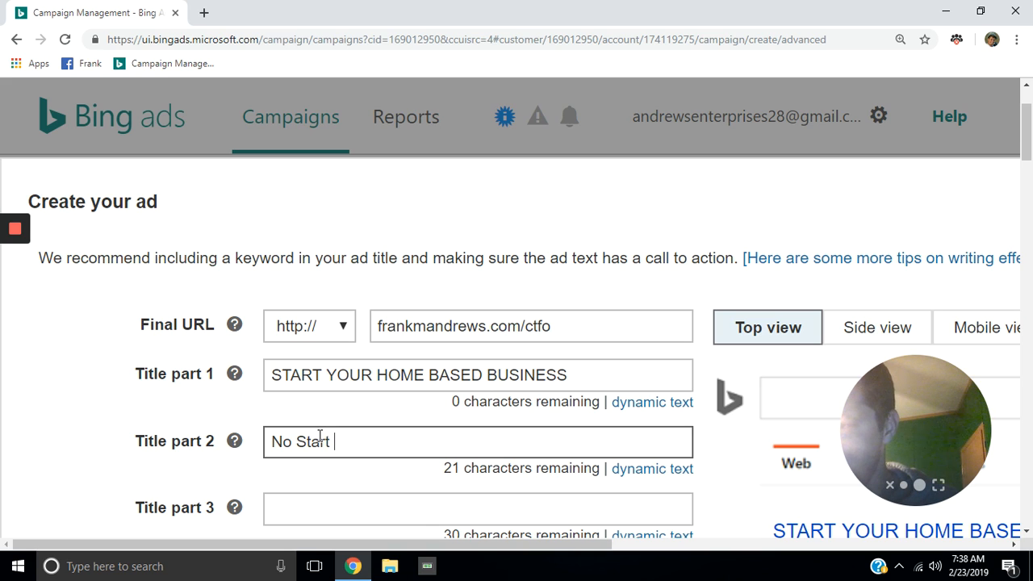
text( U)
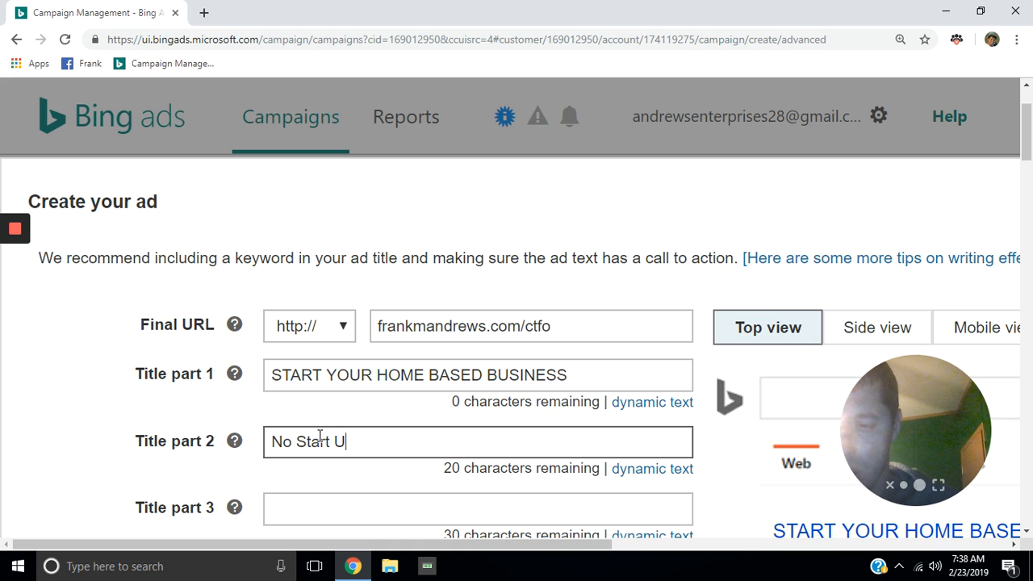
text(p)
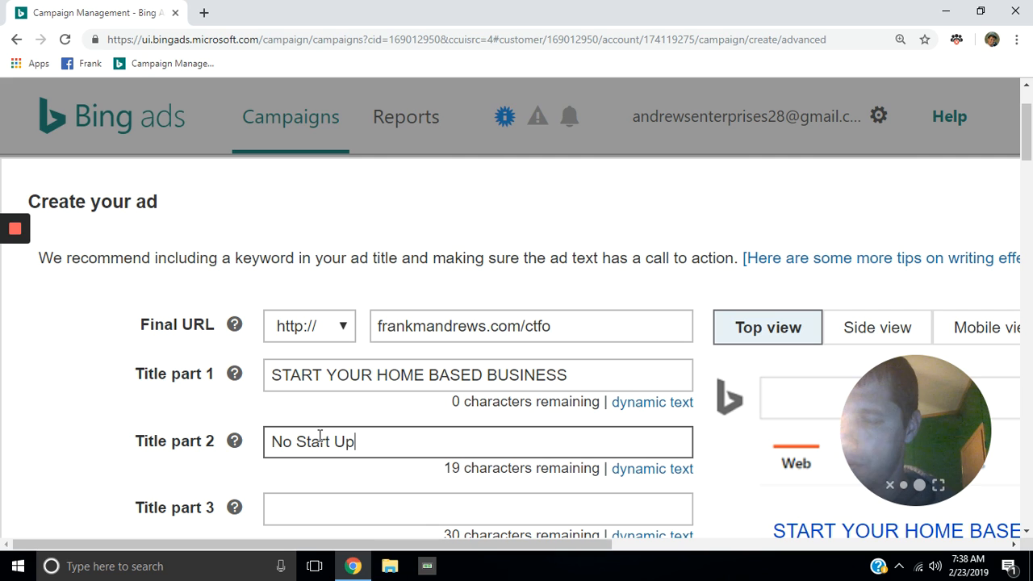
text( or )
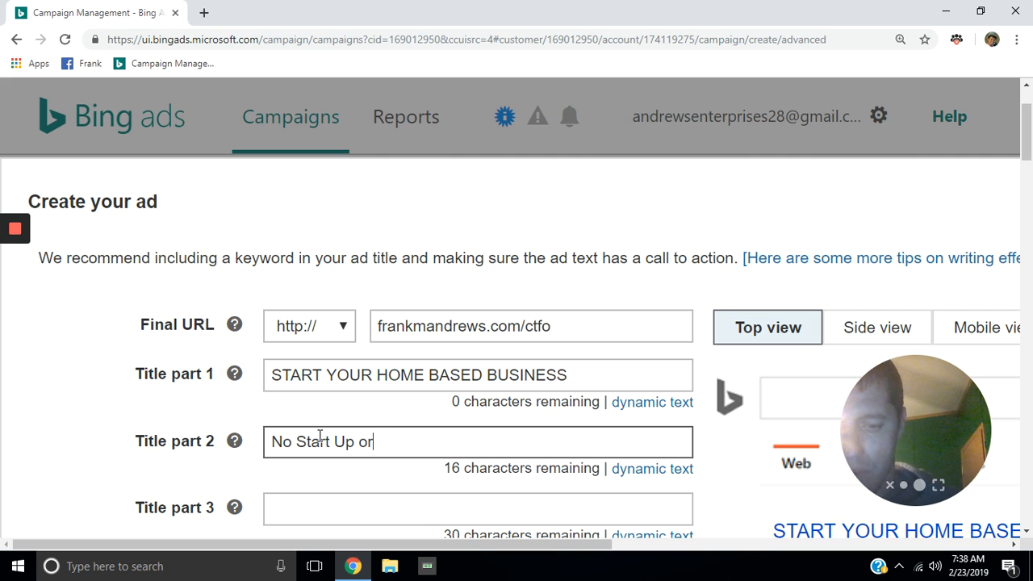
text(M)
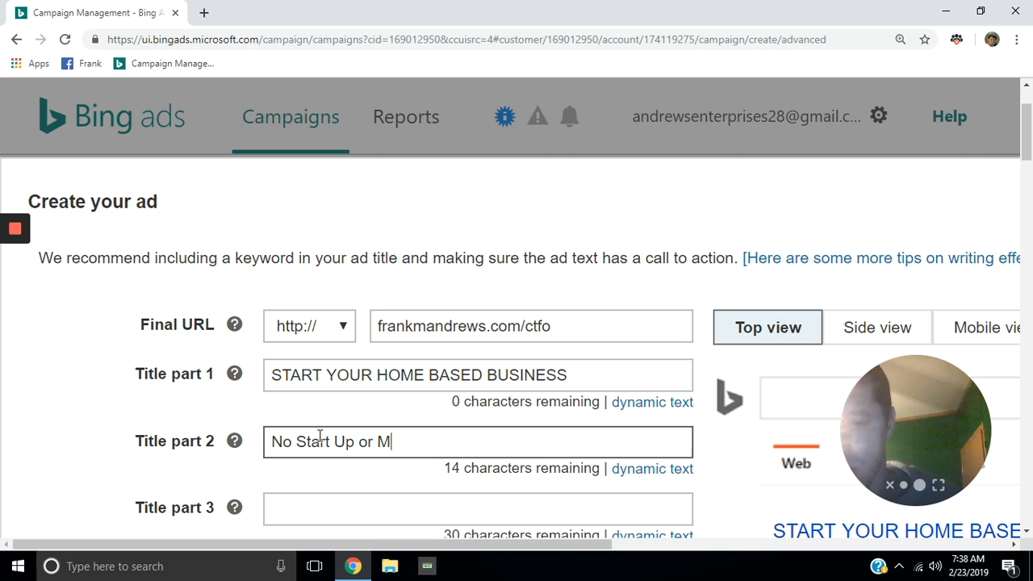
text(onthly)
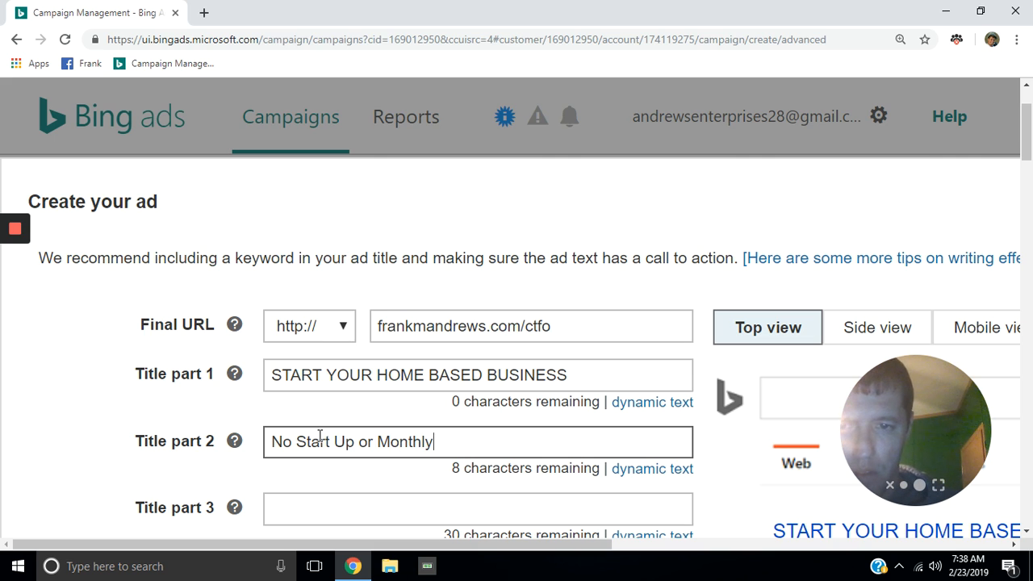
text( Fees)
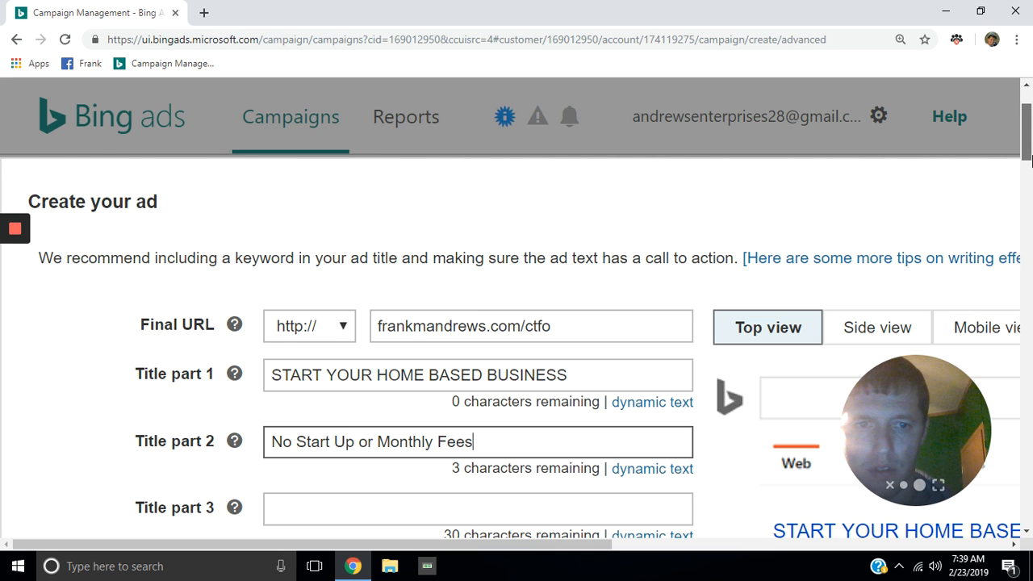
scroll(1030, 160, down, 1)
Step: Scroll down the Create your ad form until the Ad text 1 and Ad text 2 fields are visible
drag(1031, 159, 1030, 160)
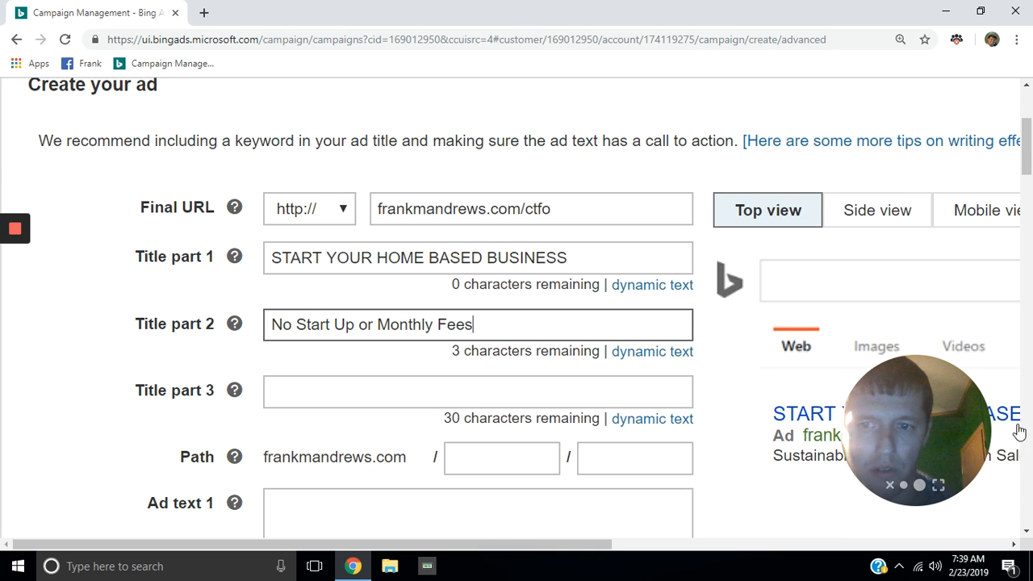
click(1024, 535)
click(1024, 534)
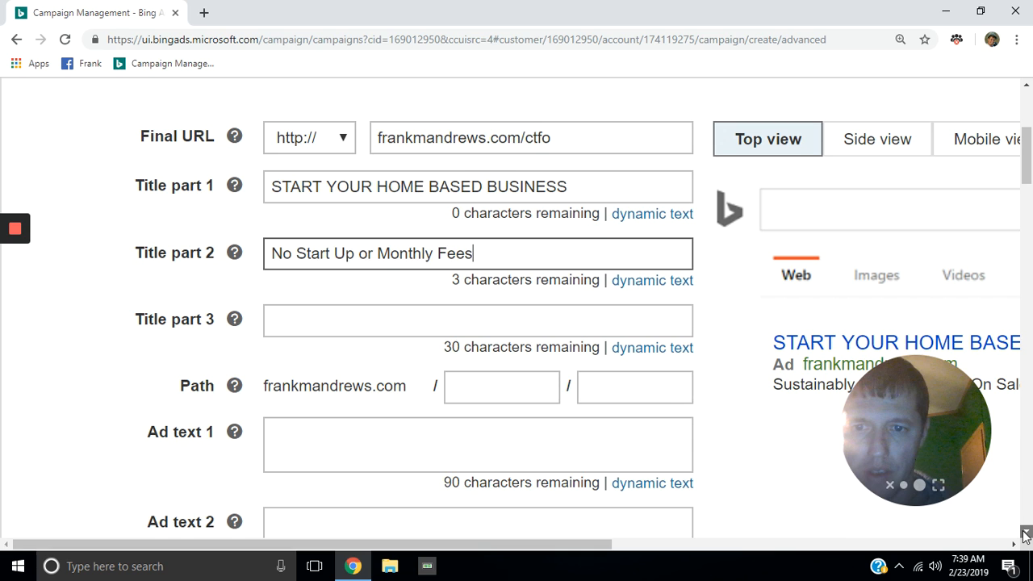
scroll(1024, 535, down, 1)
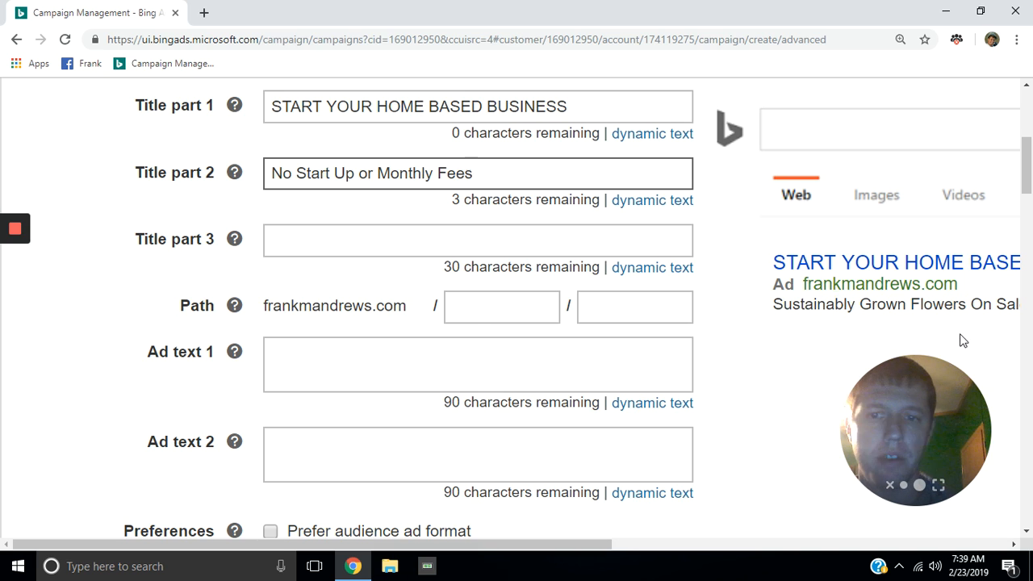
Step: Enter Ad text 1 as 'Forbes Magazine says that this is going to be a 22 Billion dollar industry by 2020!'
click(298, 367)
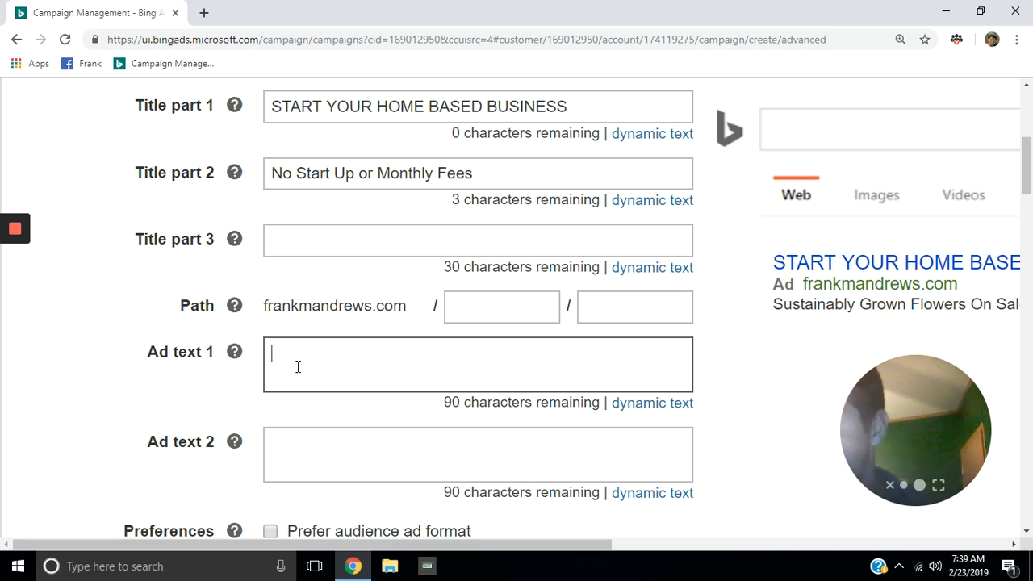
text(F)
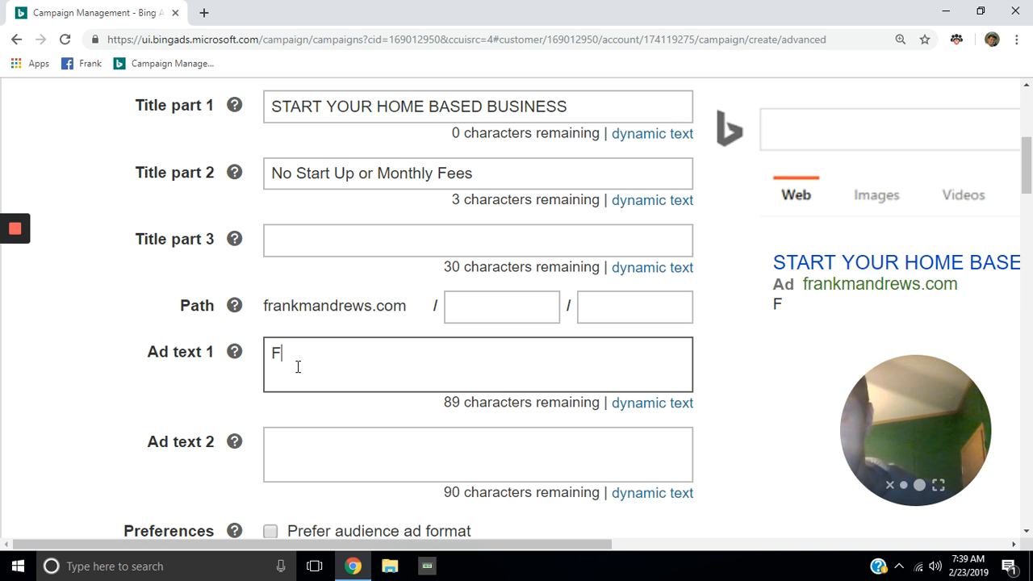
text(or)
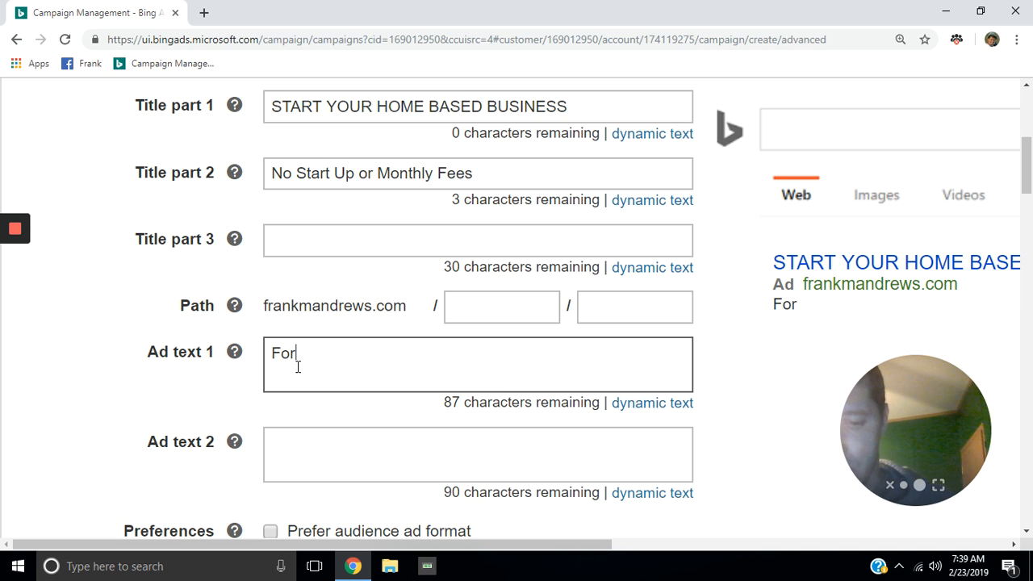
text(bes)
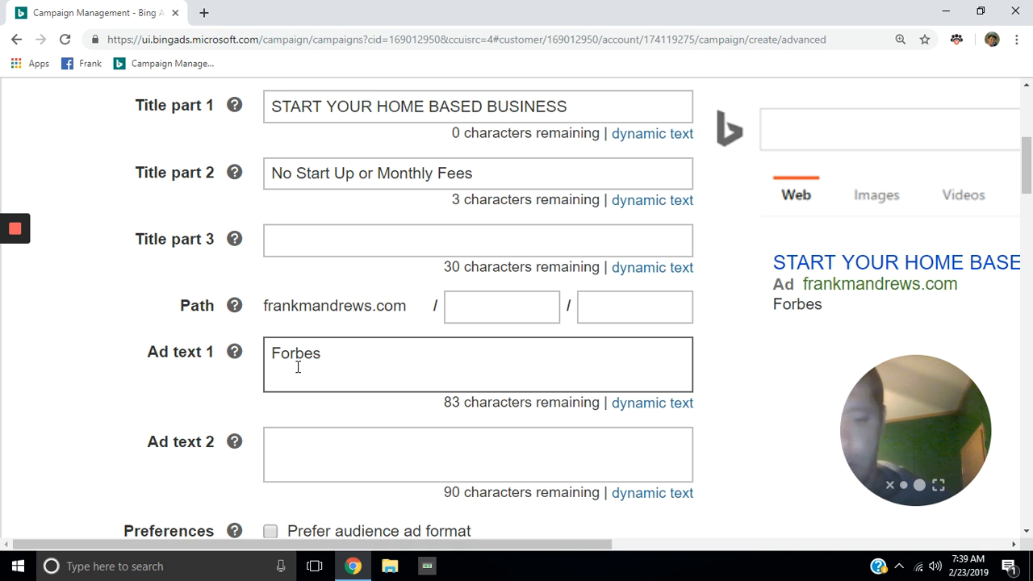
text( Mag)
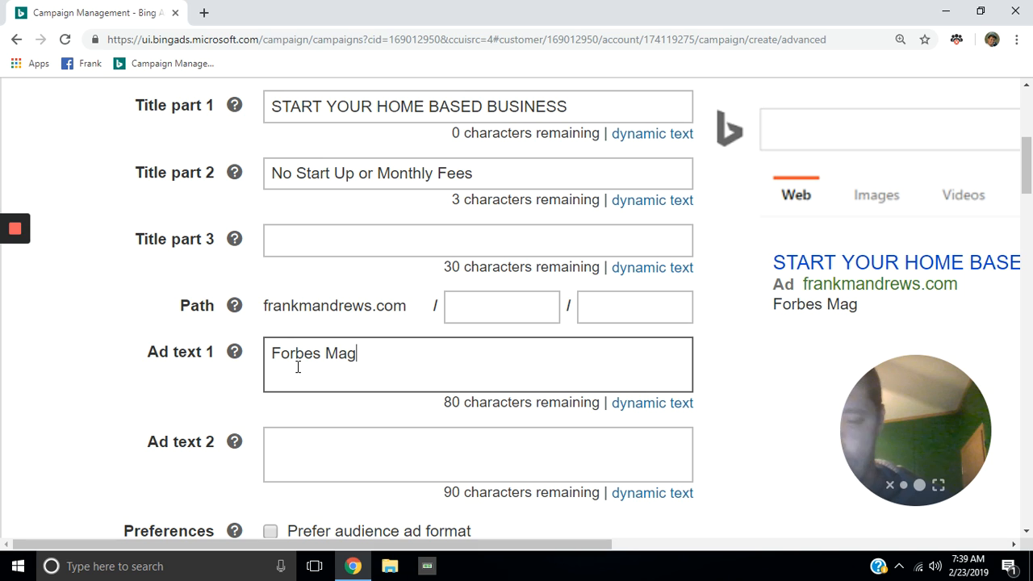
text(azine)
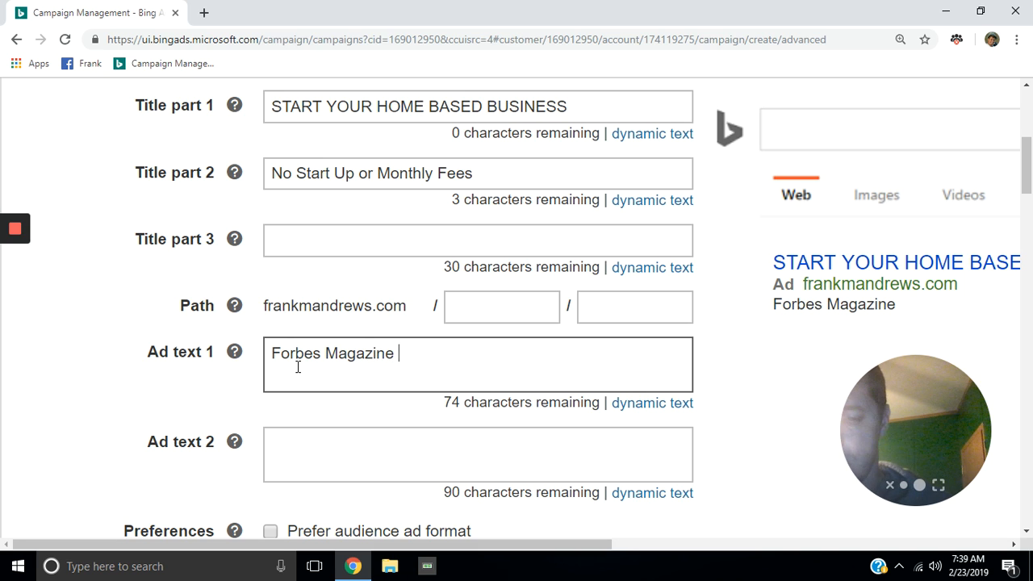
text( says)
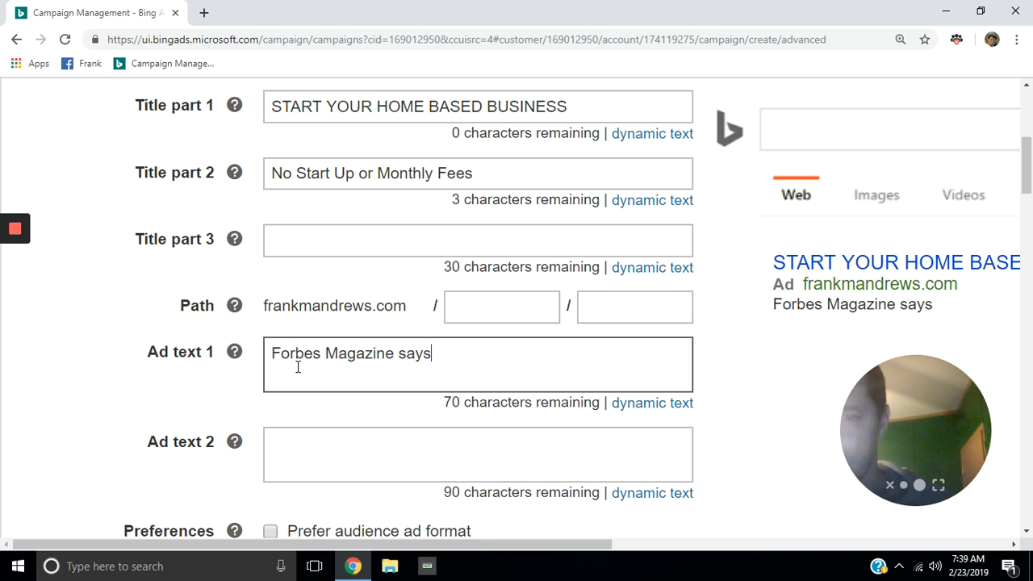
text( th)
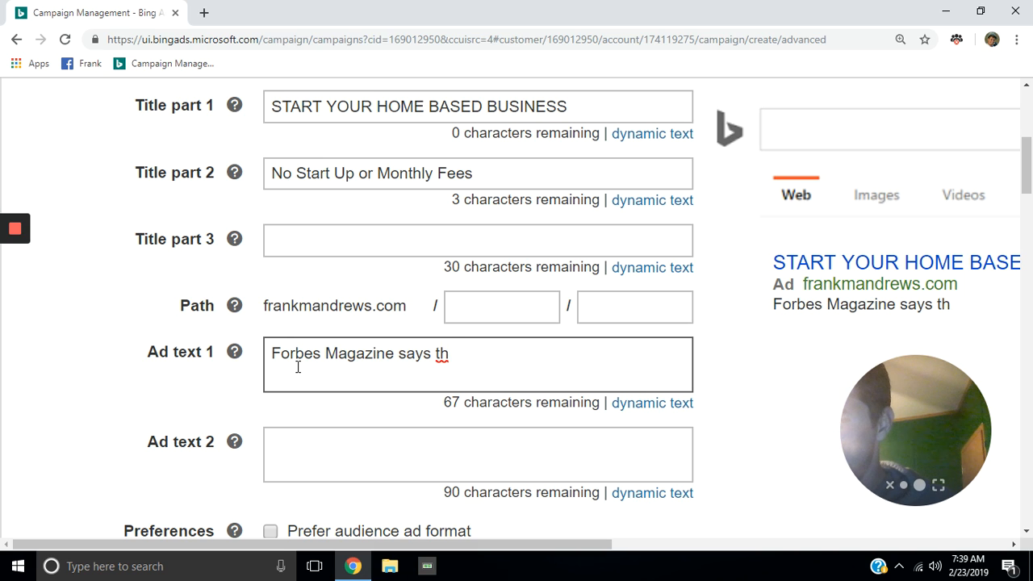
text(at )
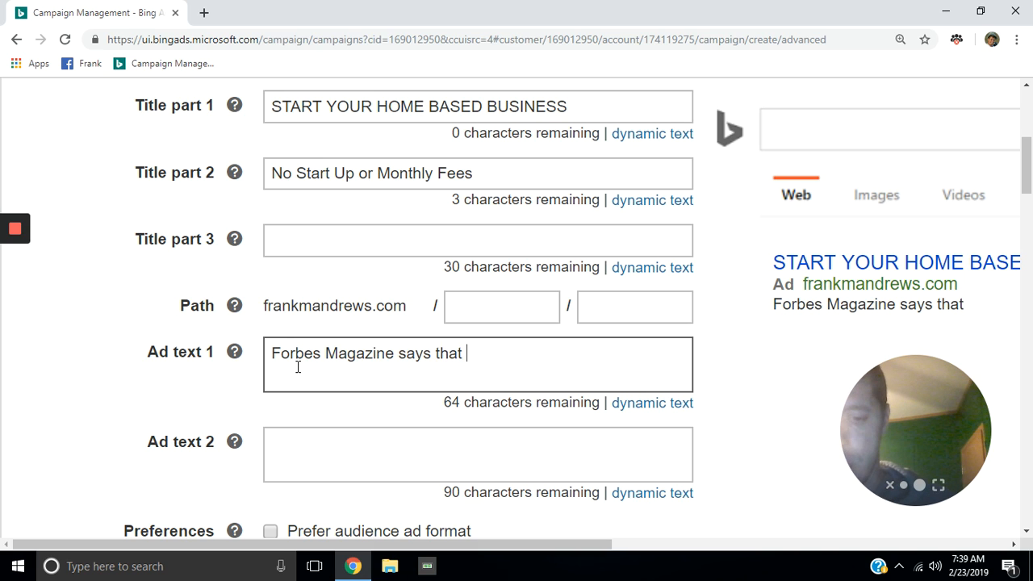
text(this i)
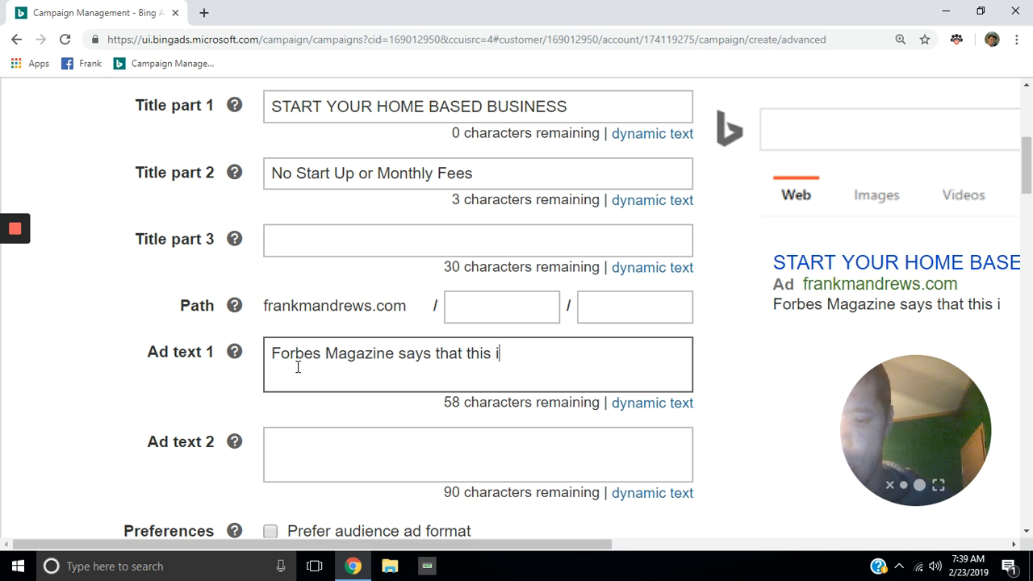
text(s going)
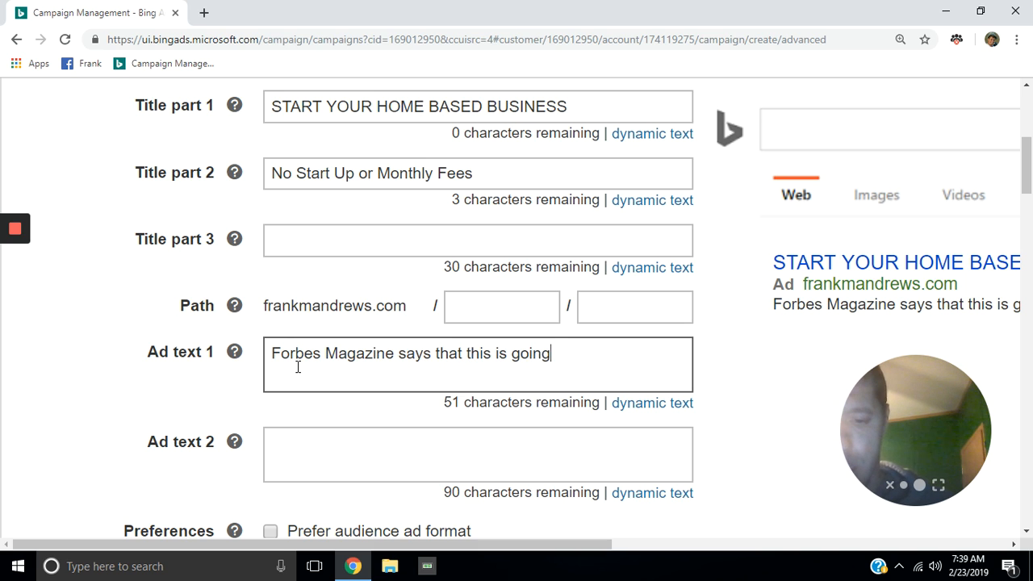
text( to b)
text(e)
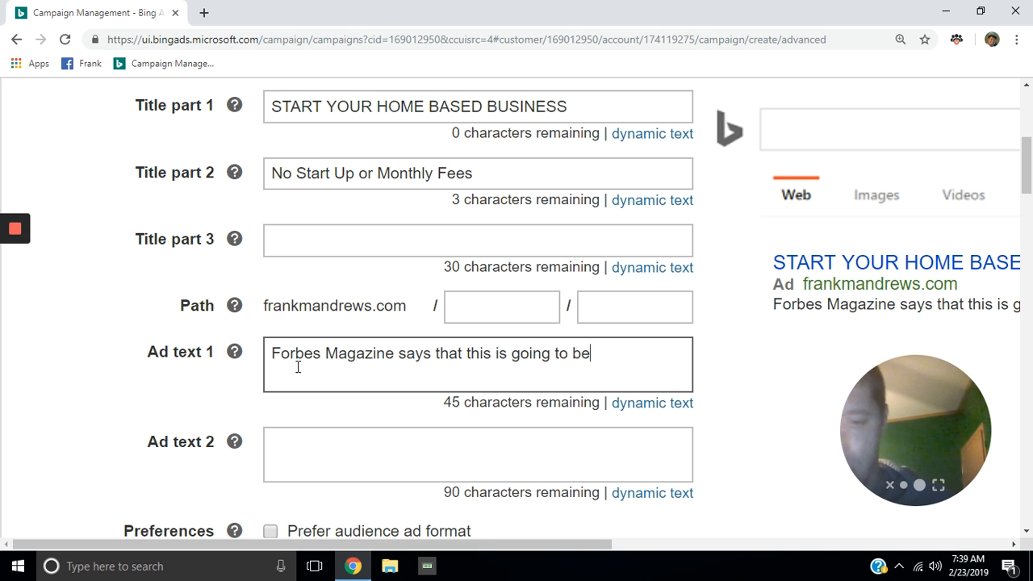
text( a 22 b)
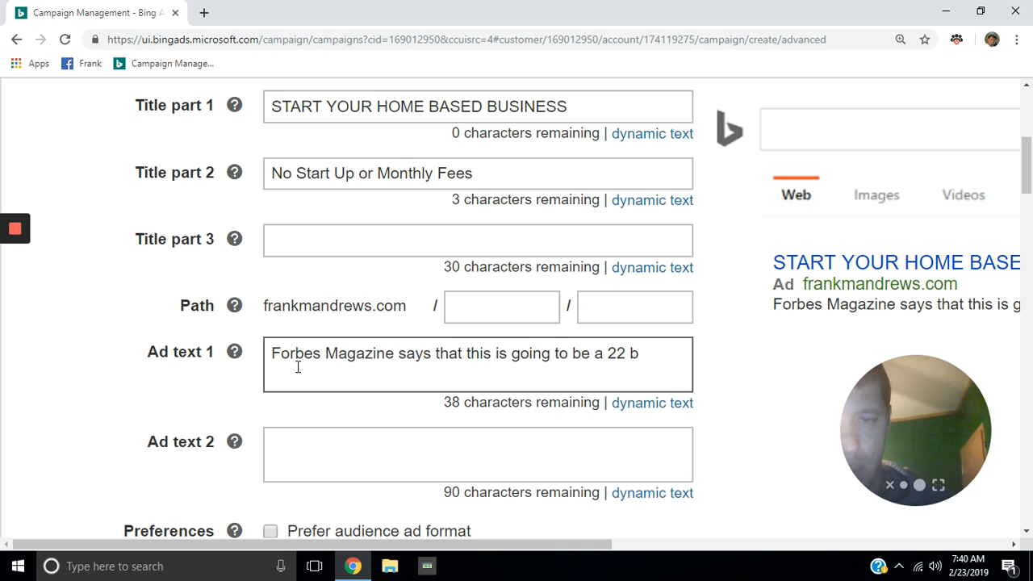
key(BackSpace)
text(B)
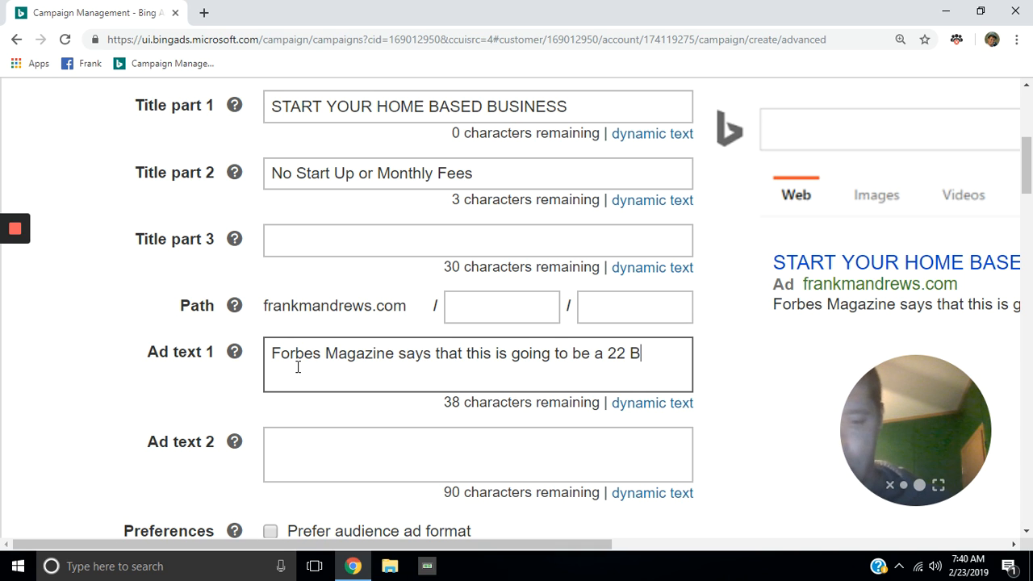
text(illion)
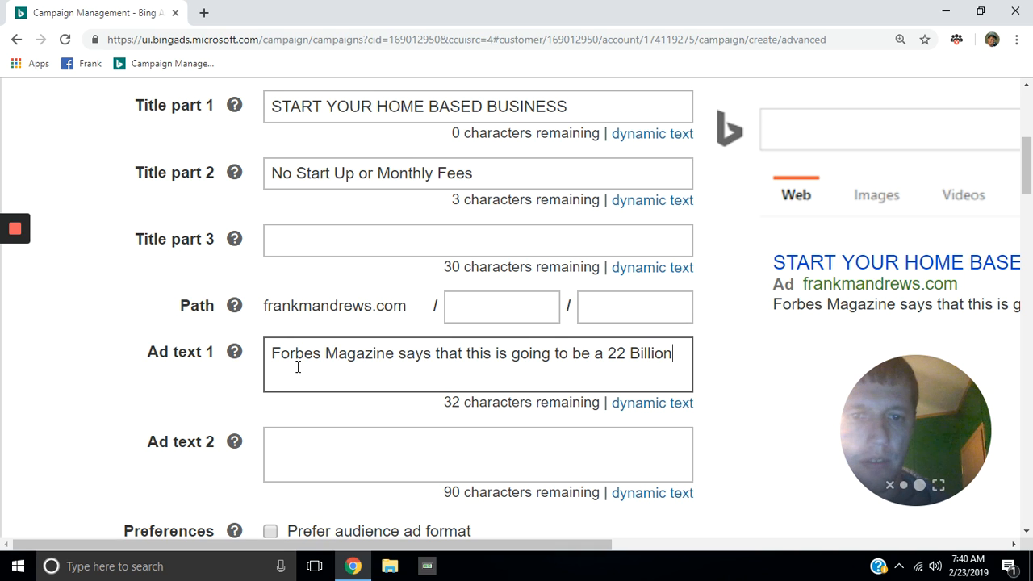
text(do)
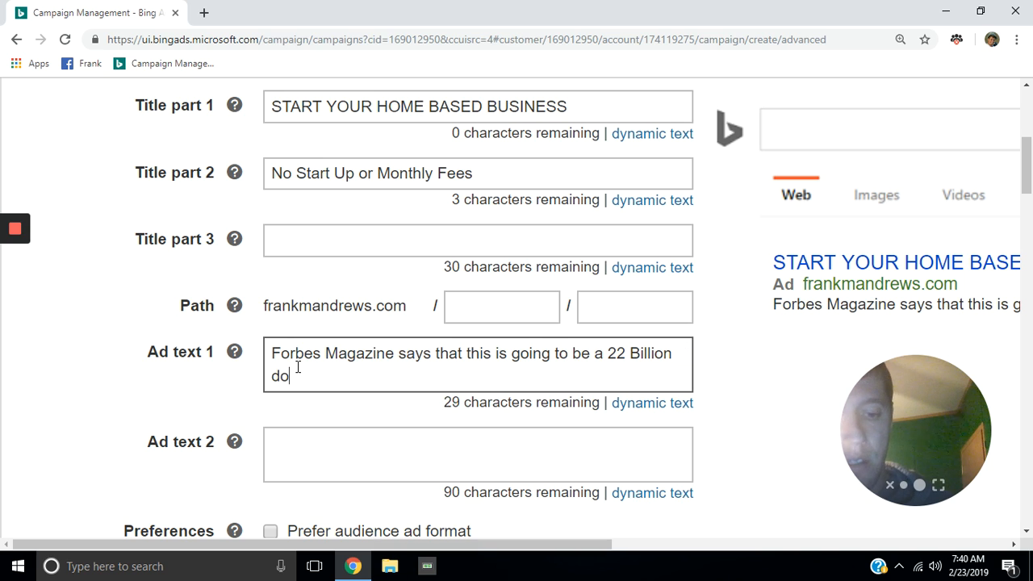
text(llar)
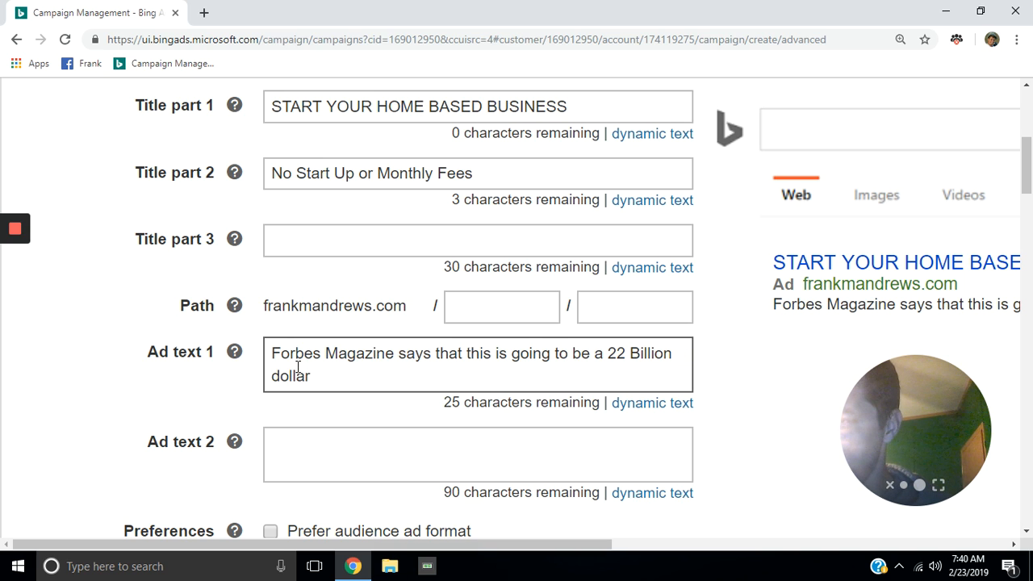
text( i)
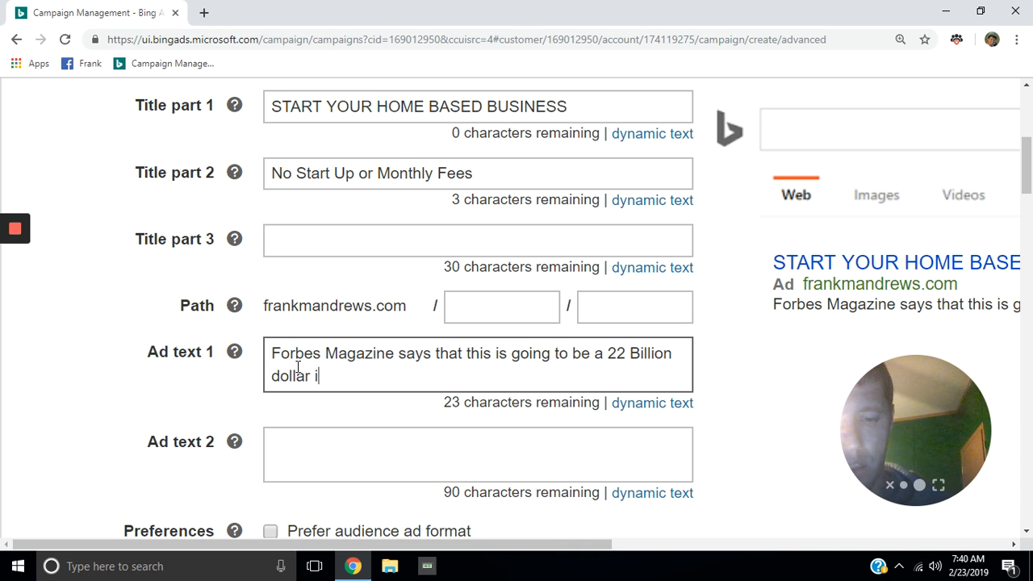
text(ndustry)
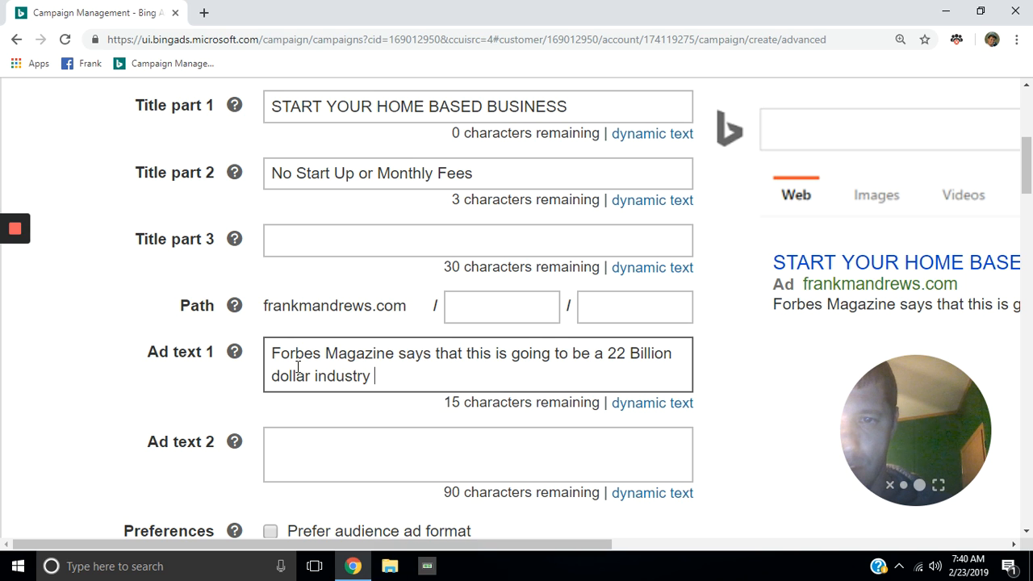
text( by )
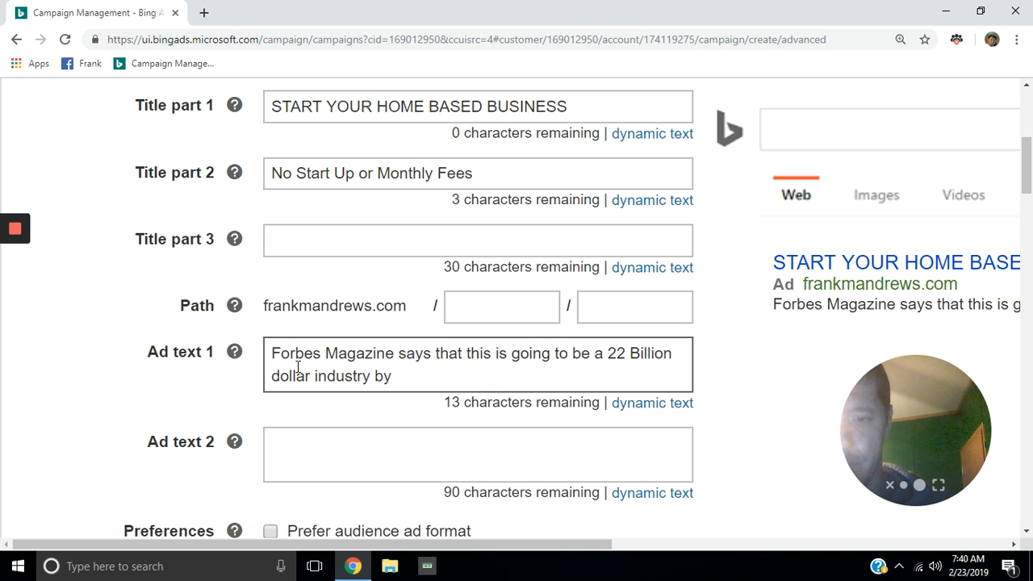
text(2)
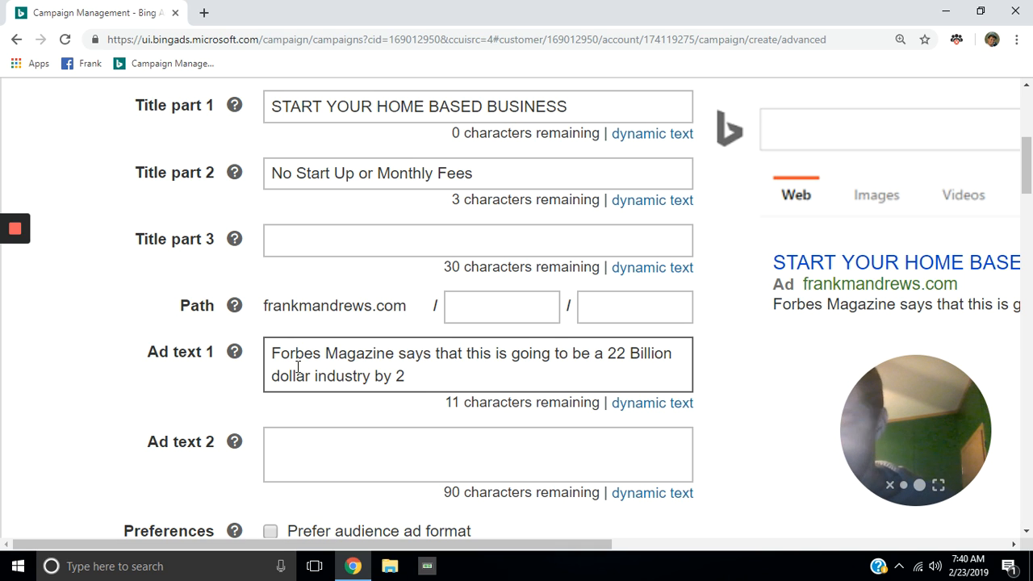
text(020)
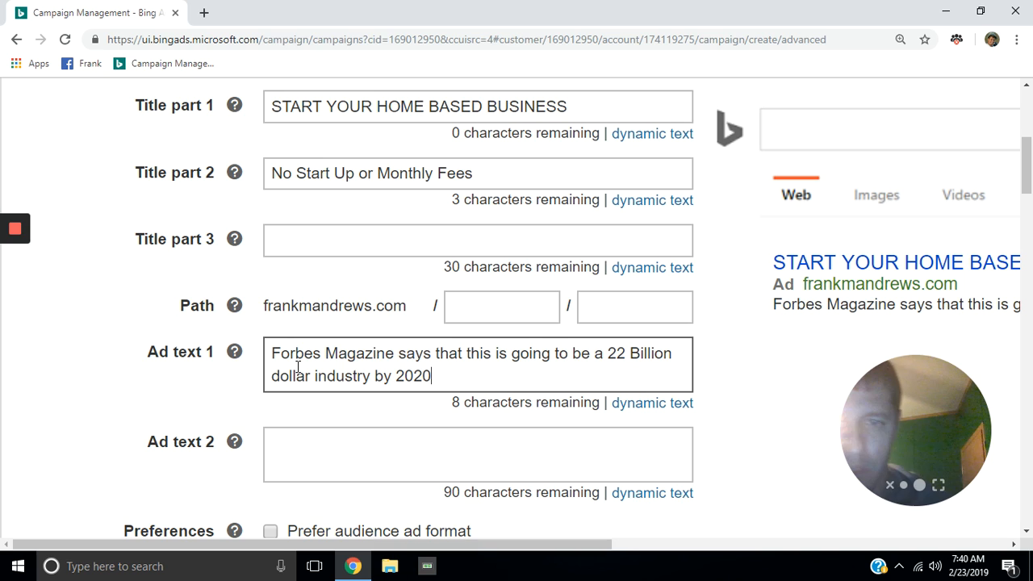
click(433, 421)
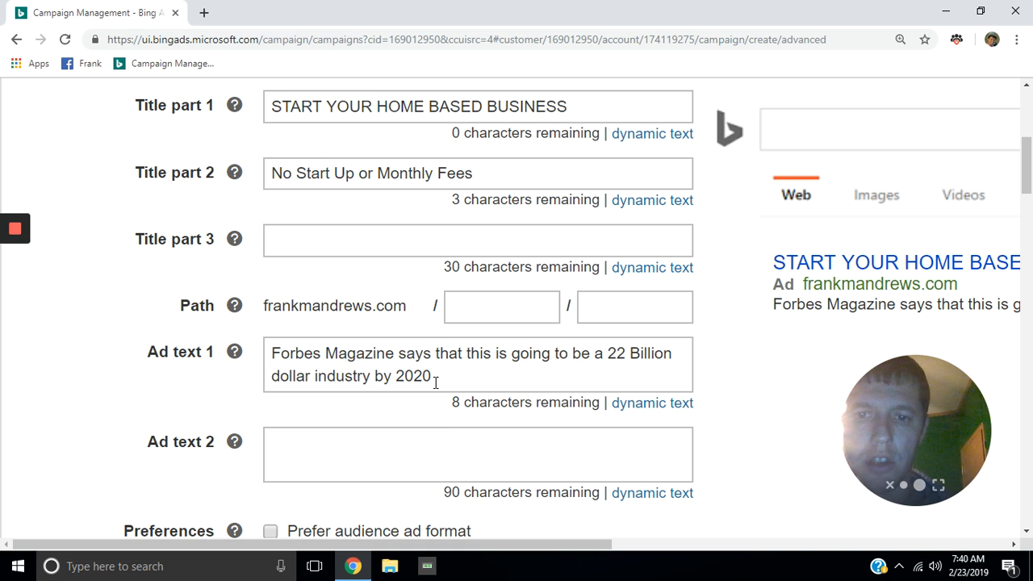
click(435, 380)
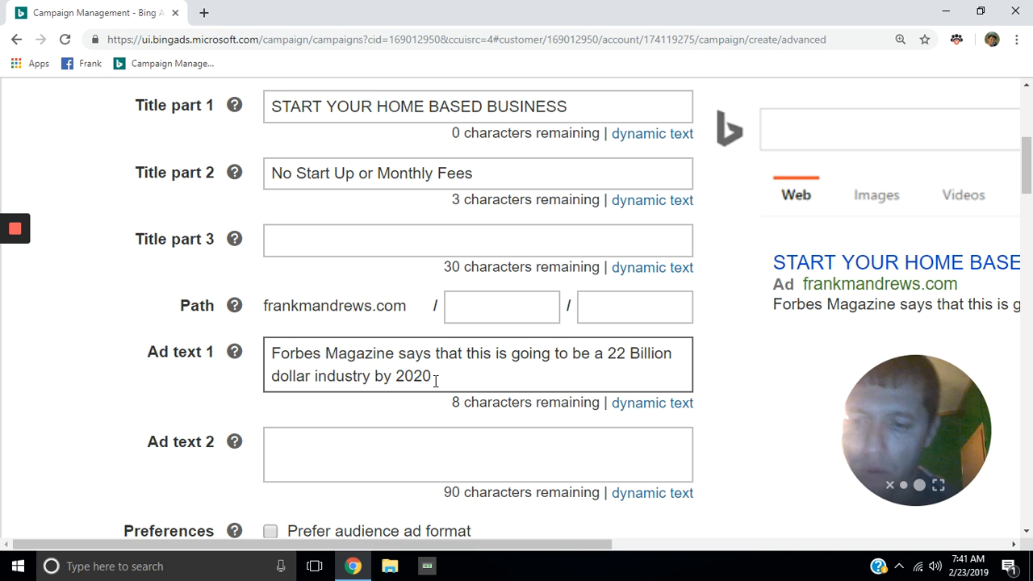
text(!)
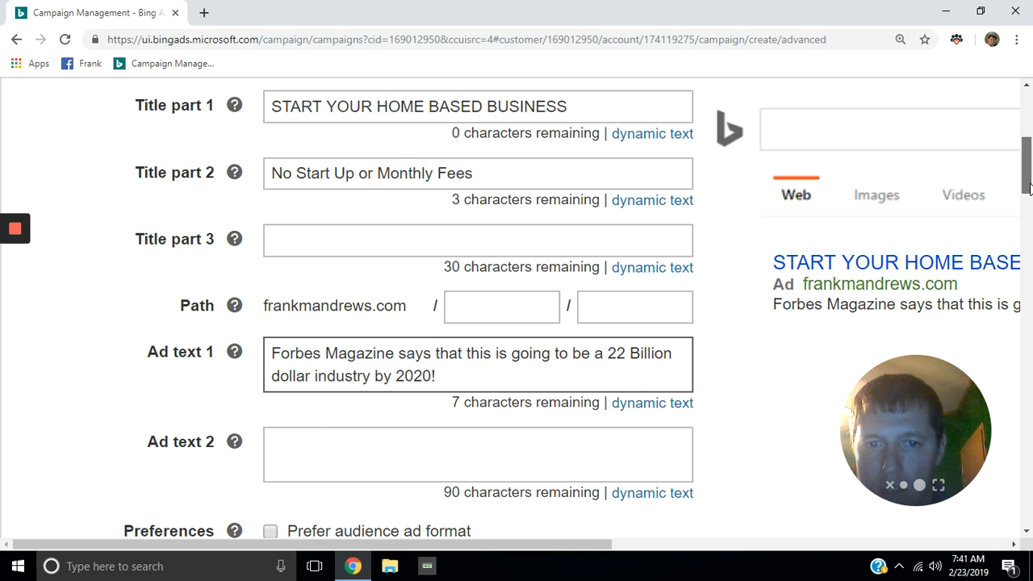
Step: Enter the advertiser's website address ending in /ctfo as the ad's mobile URL
drag(1031, 201, 1031, 235)
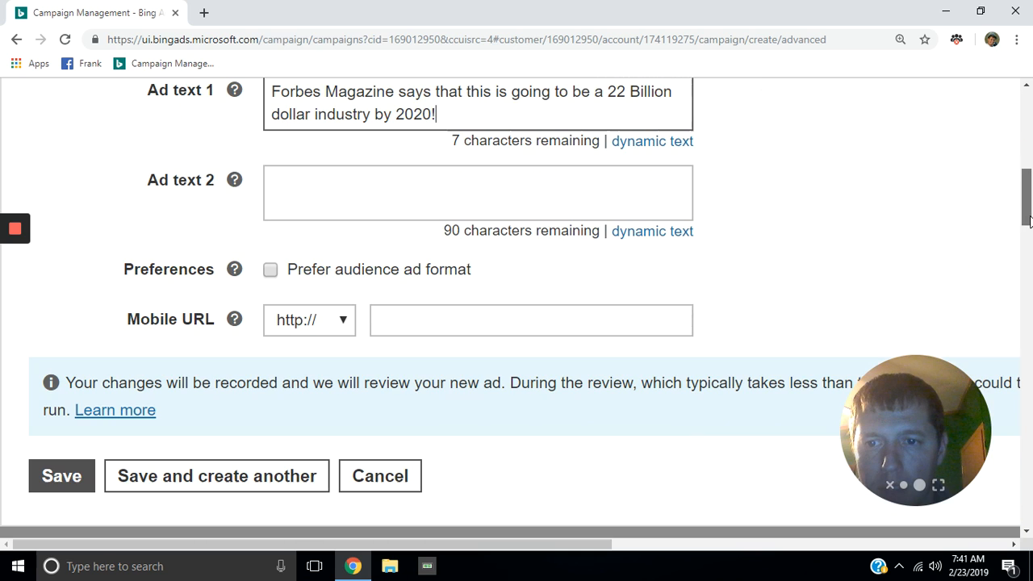
click(396, 318)
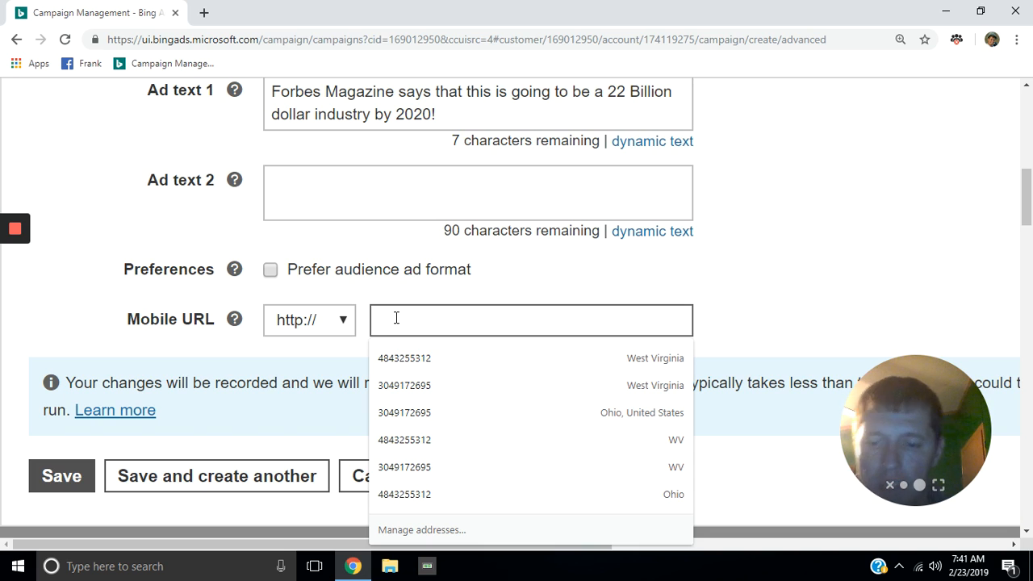
text(f)
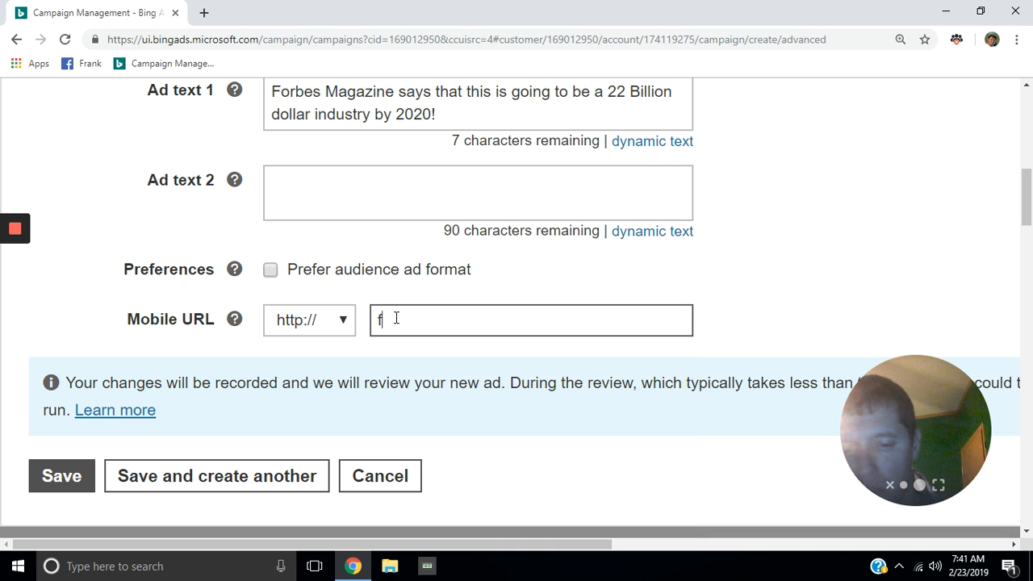
text(rankm)
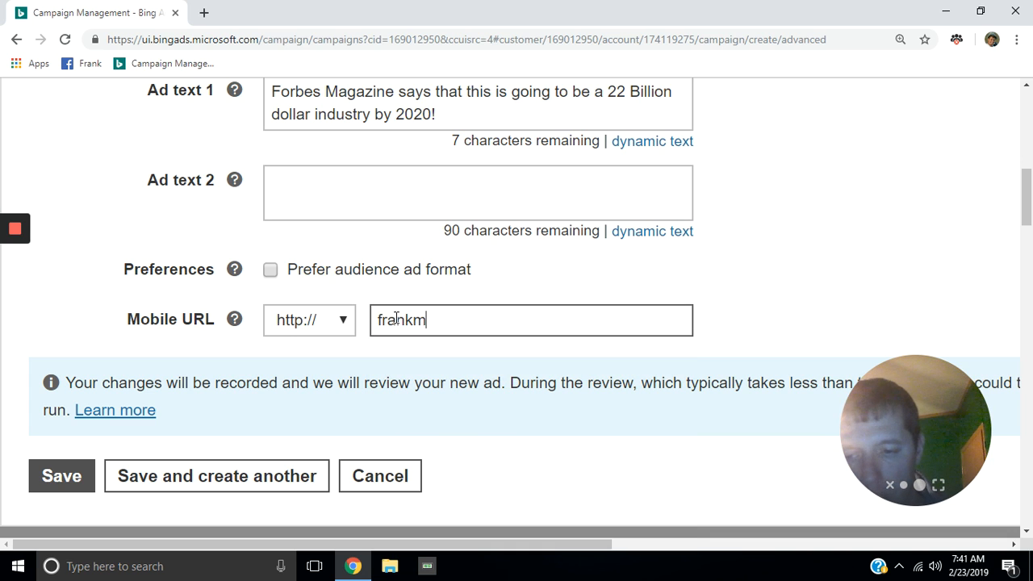
text(andre)
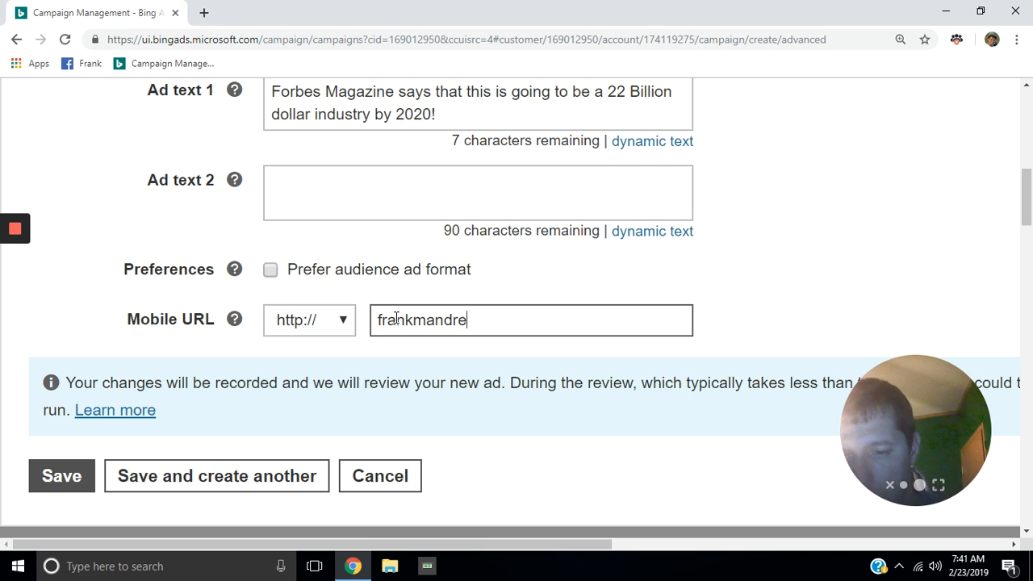
text(ws.c)
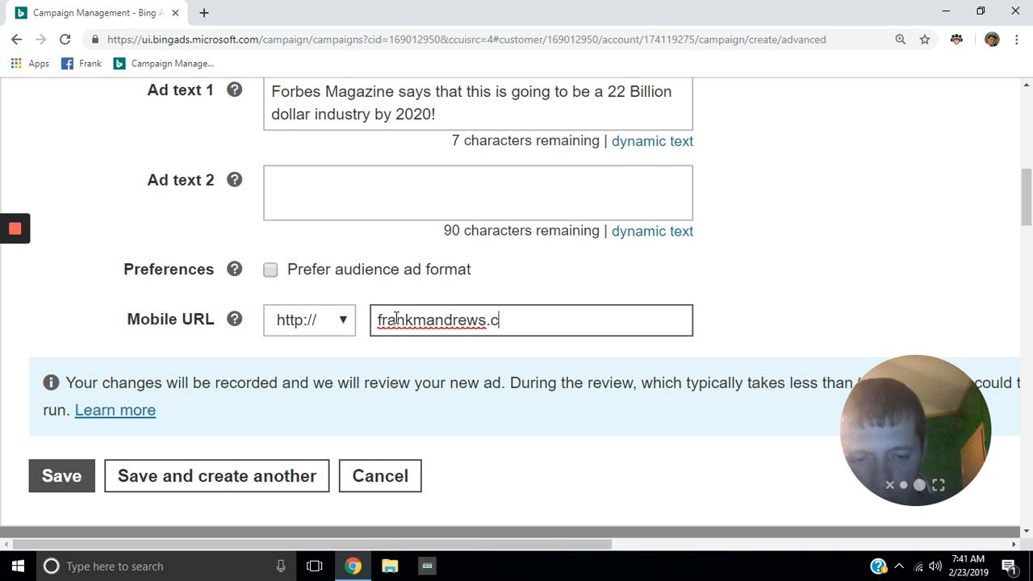
text(om/)
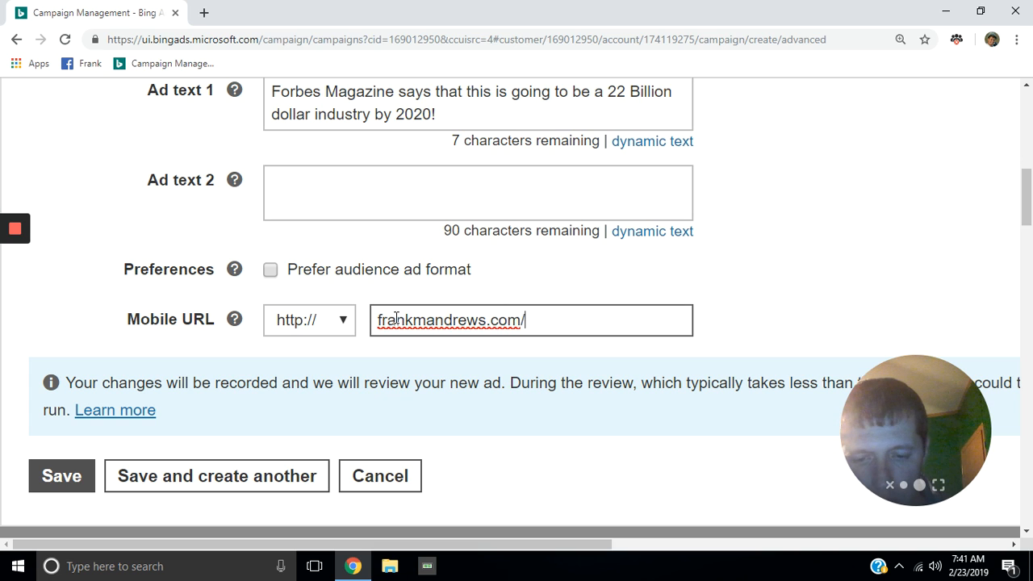
text(ctf)
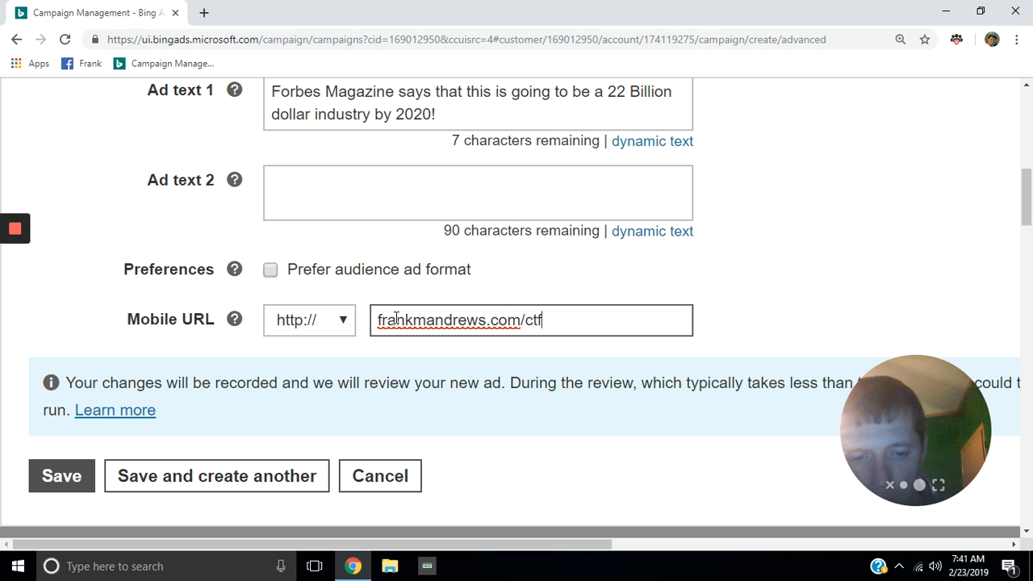
text(o)
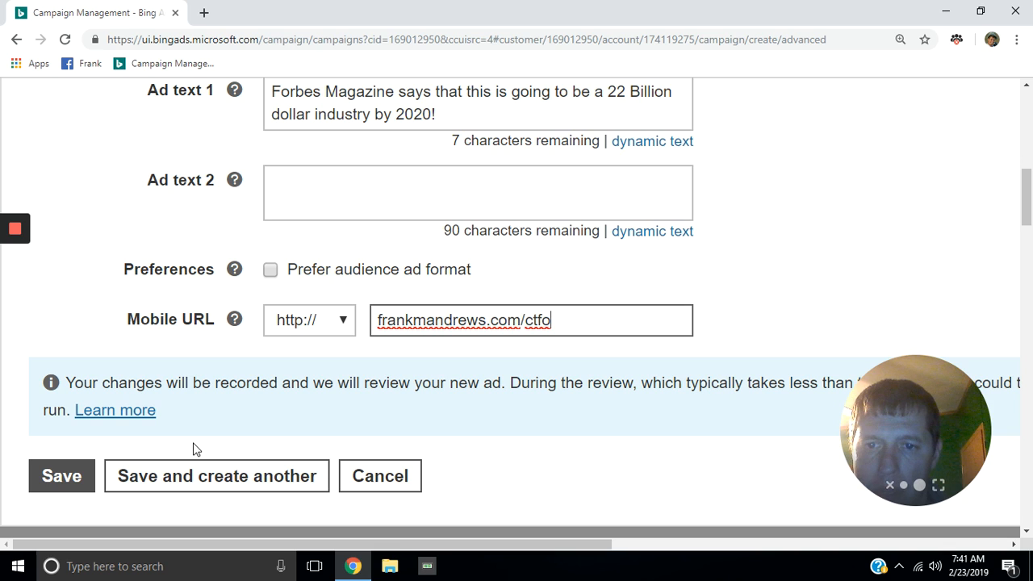
Step: Save the text ad and scroll to the price and callout extensions at the page bottom
click(54, 476)
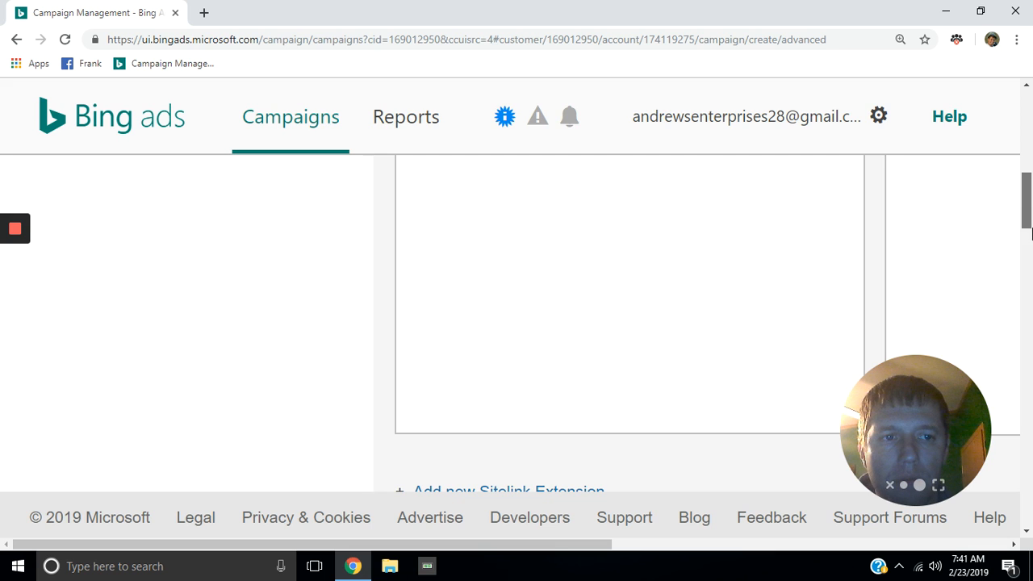
drag(1028, 192, 1027, 232)
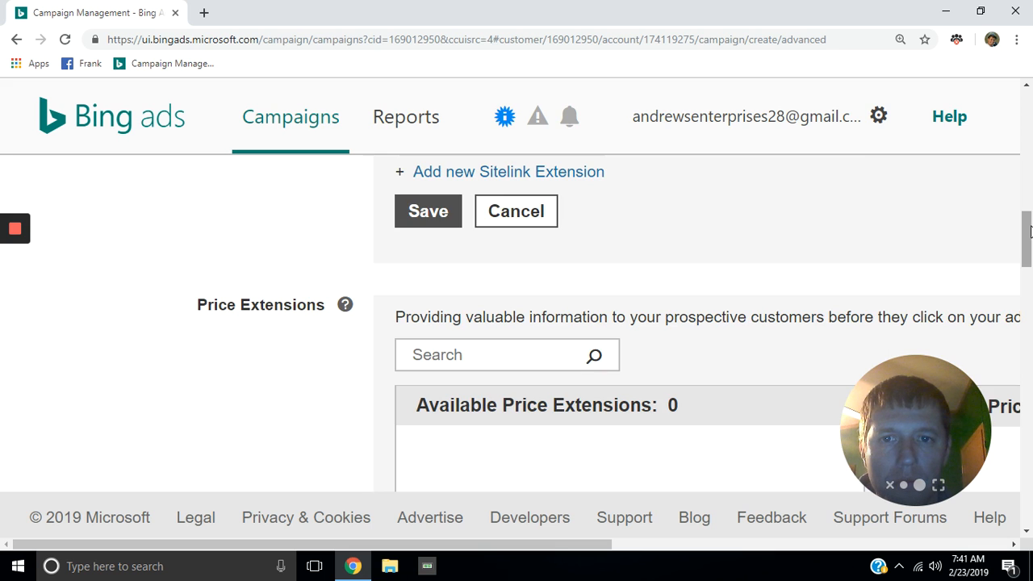
click(1026, 534)
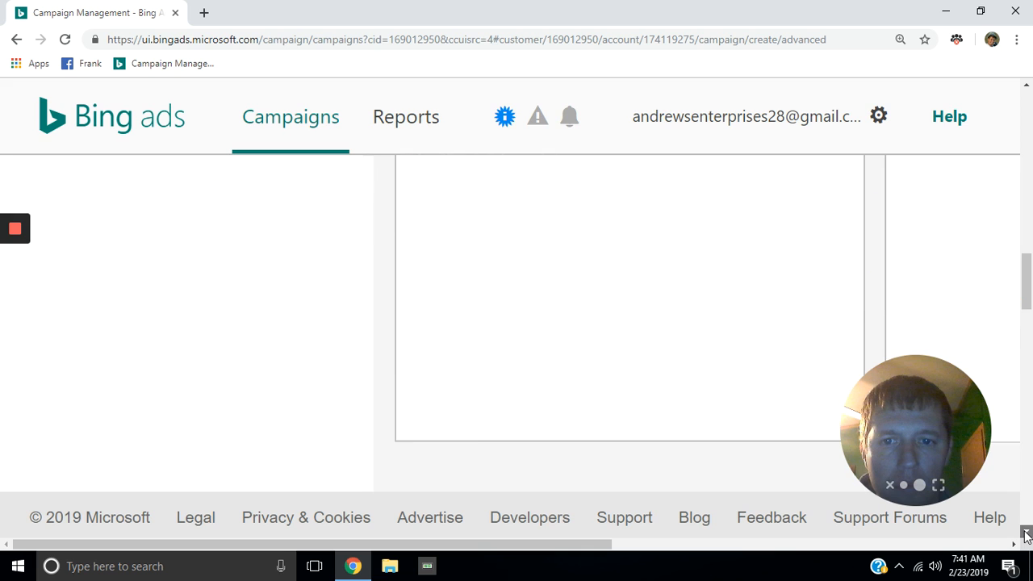
click(1026, 534)
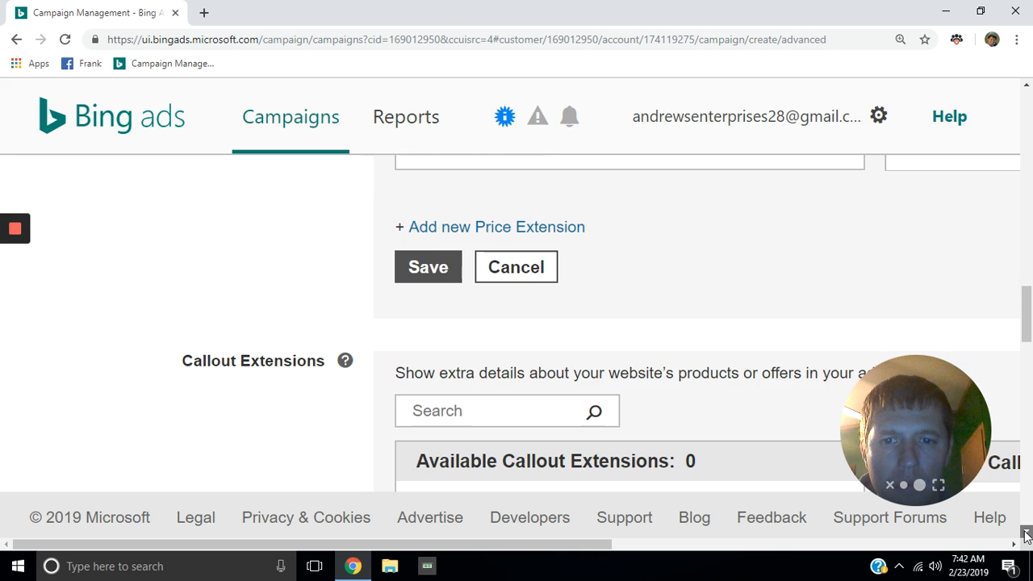
click(1026, 535)
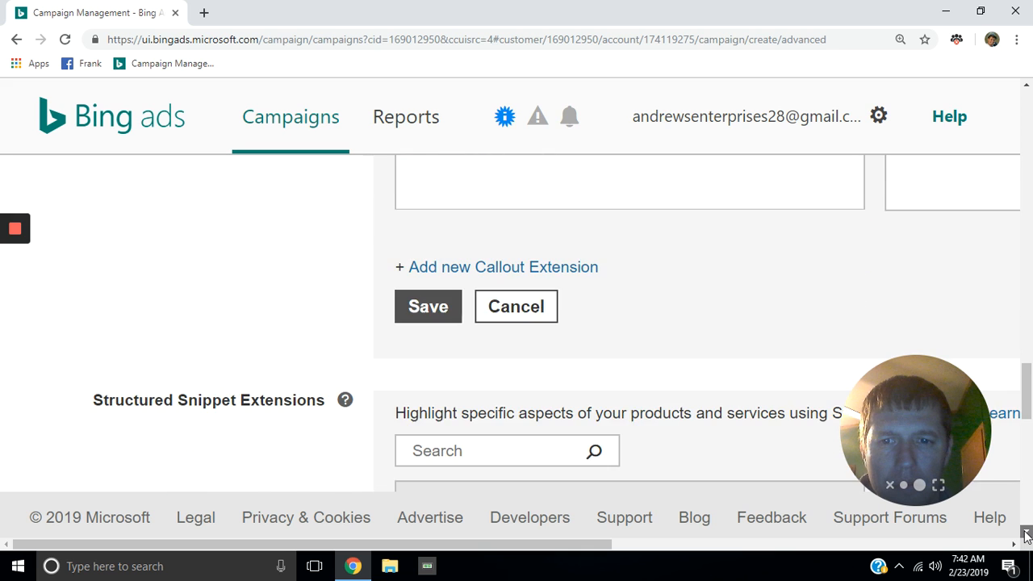
click(1026, 534)
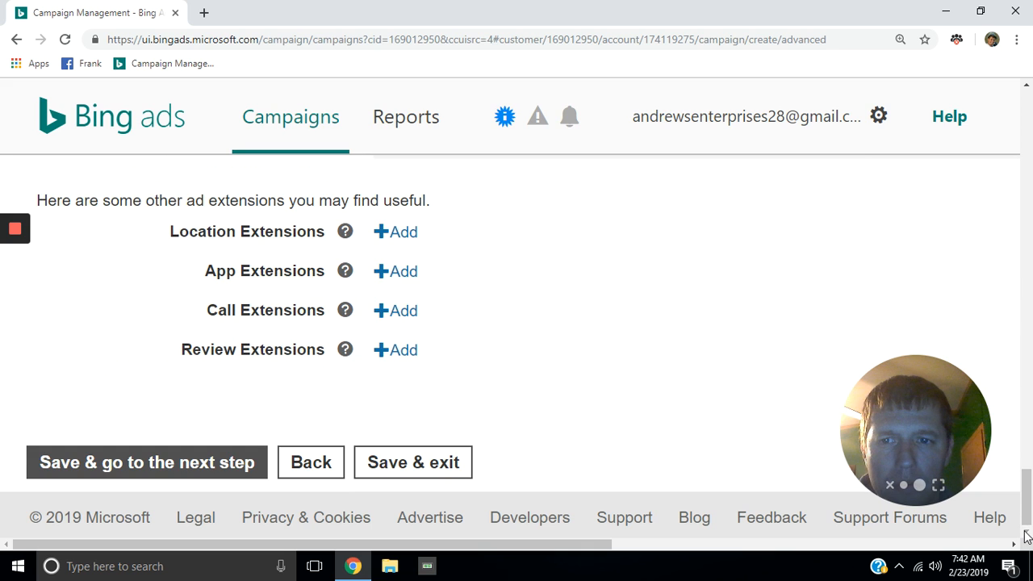
Step: Continue to the budget and bids step and scroll to the ctfo test 1.00 USD bid
click(232, 464)
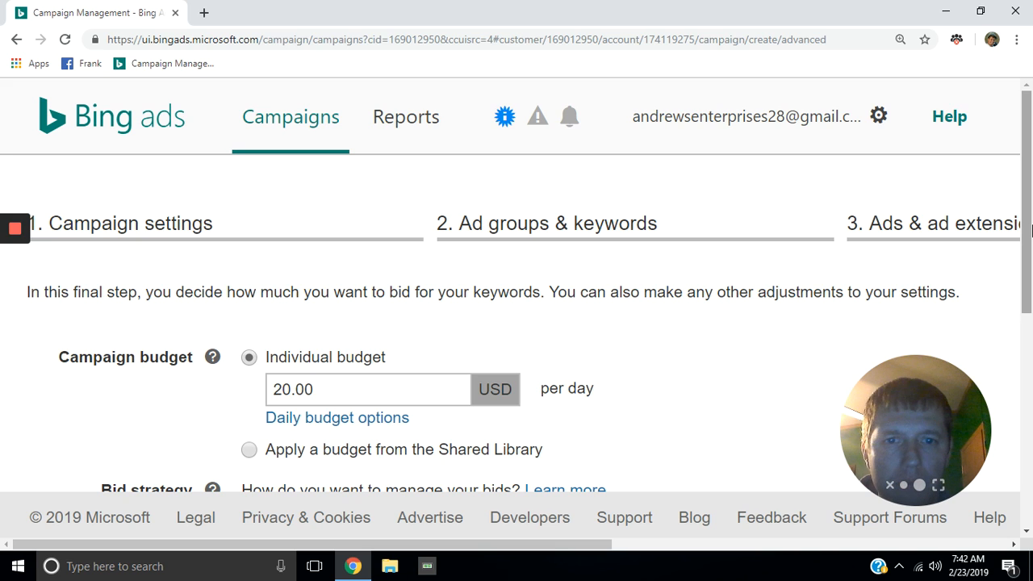
drag(1031, 232, 1027, 275)
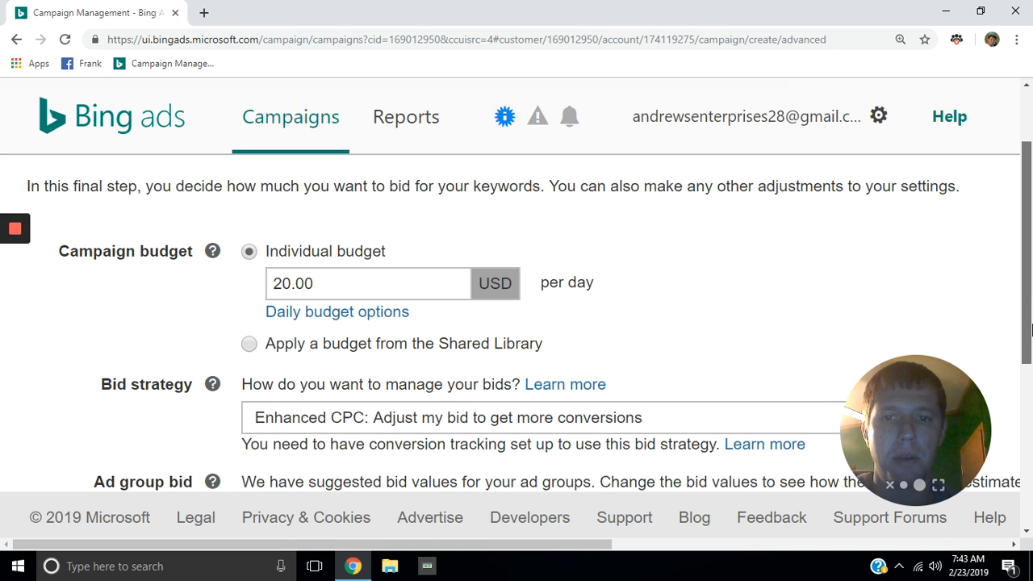
scroll(1029, 329, down, 2)
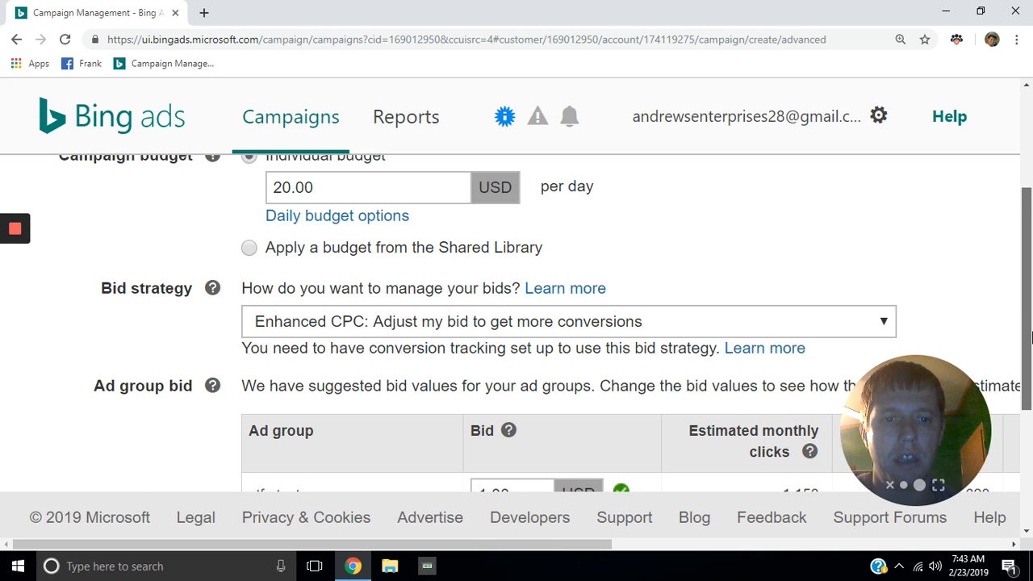
drag(1029, 337, 1029, 369)
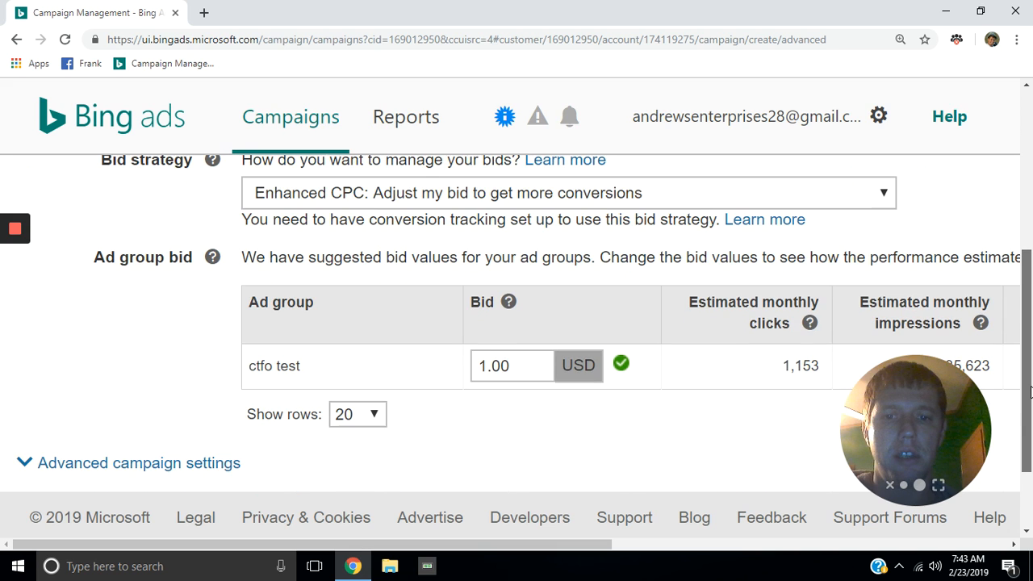
scroll(1028, 404, down, 1)
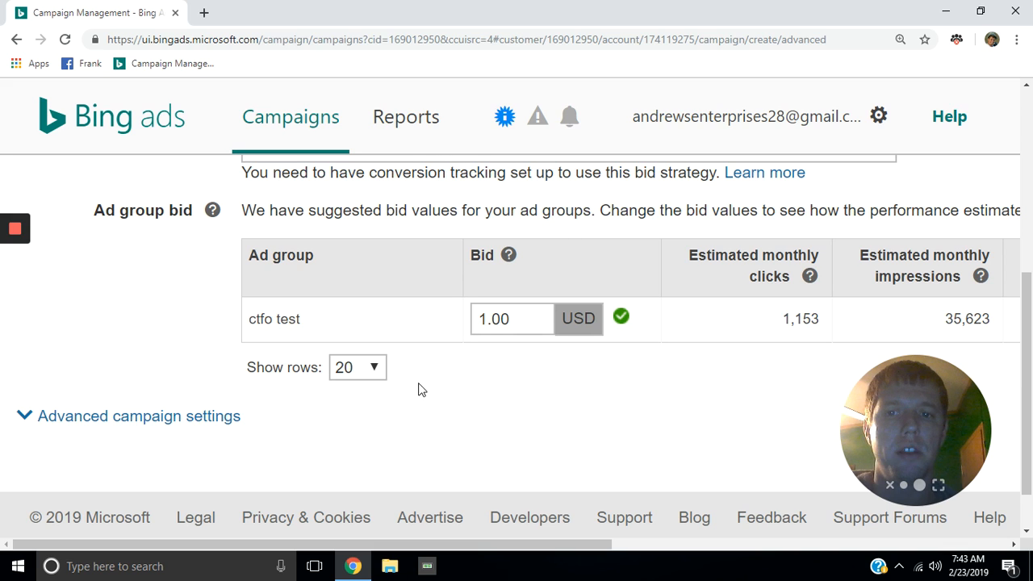
Step: Change the ctfo test Bid field to .25 and save, creating the campaign
click(487, 325)
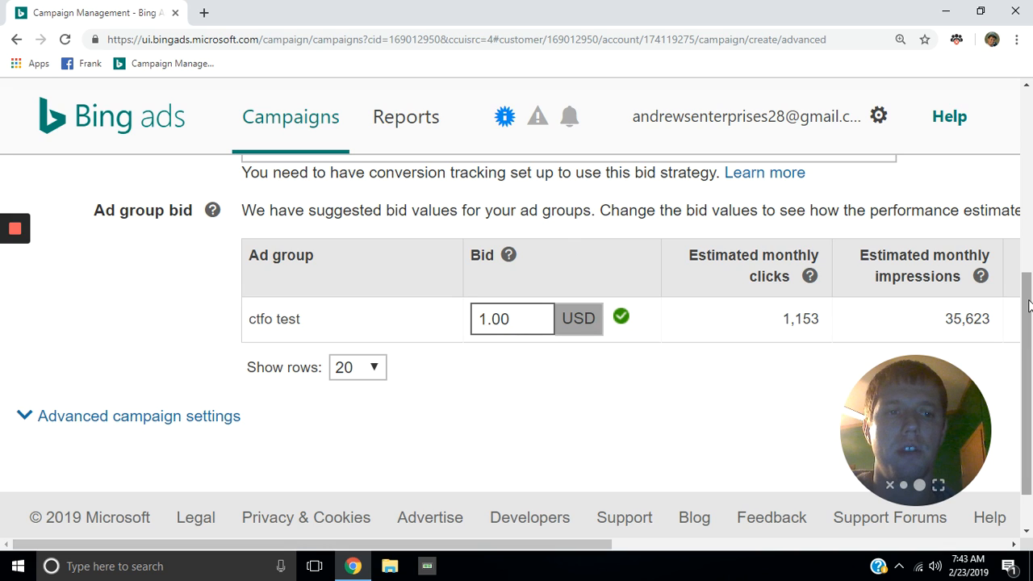
drag(1028, 305, 1027, 343)
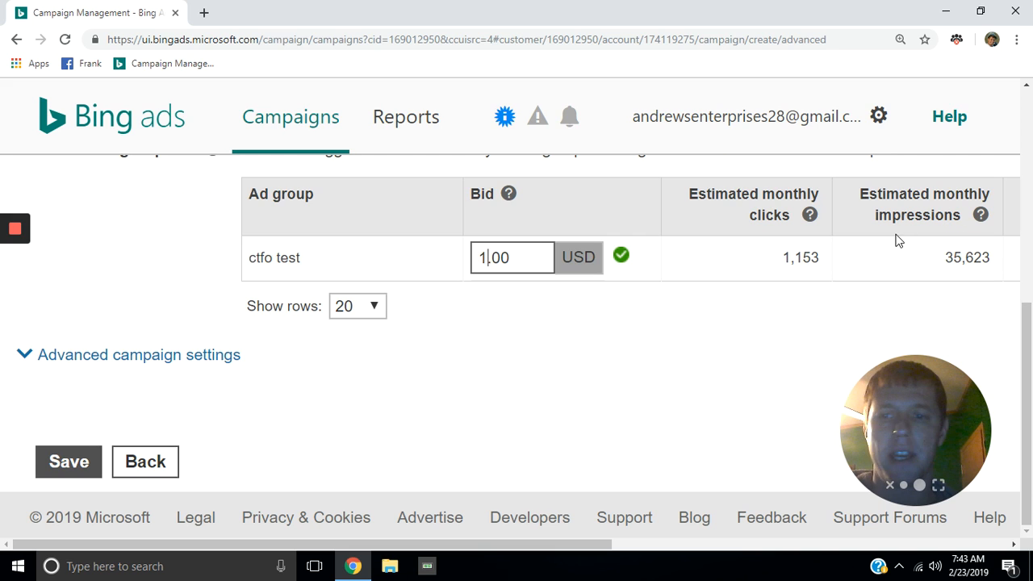
click(510, 258)
key(BackSpace)
key(BackSpace)
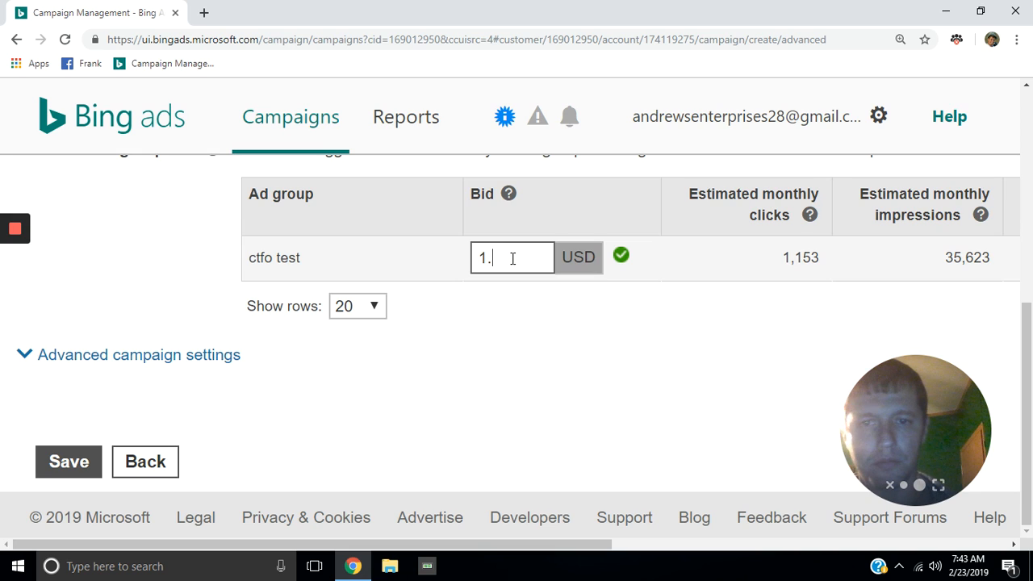
text(25)
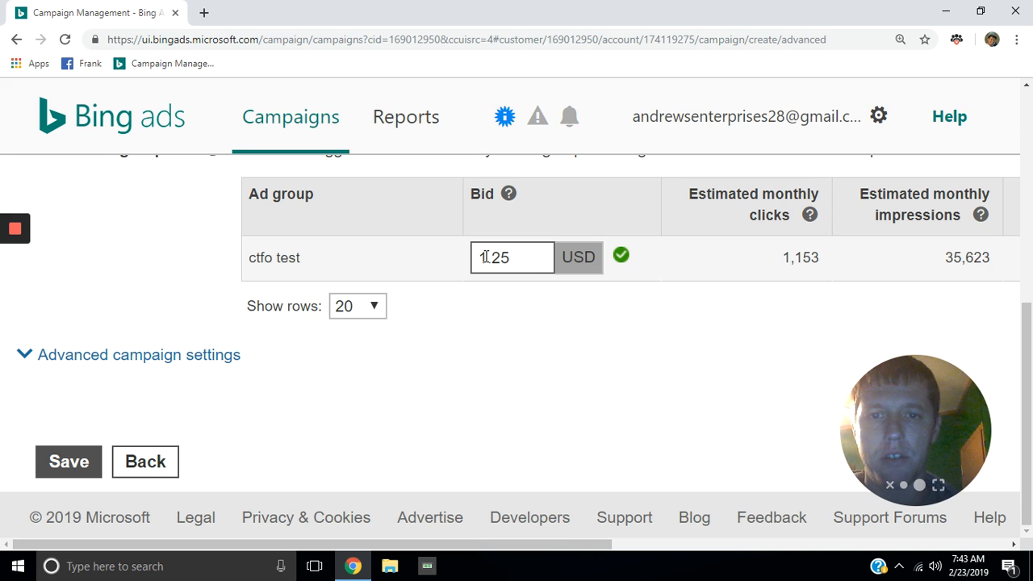
click(485, 257)
key(BackSpace)
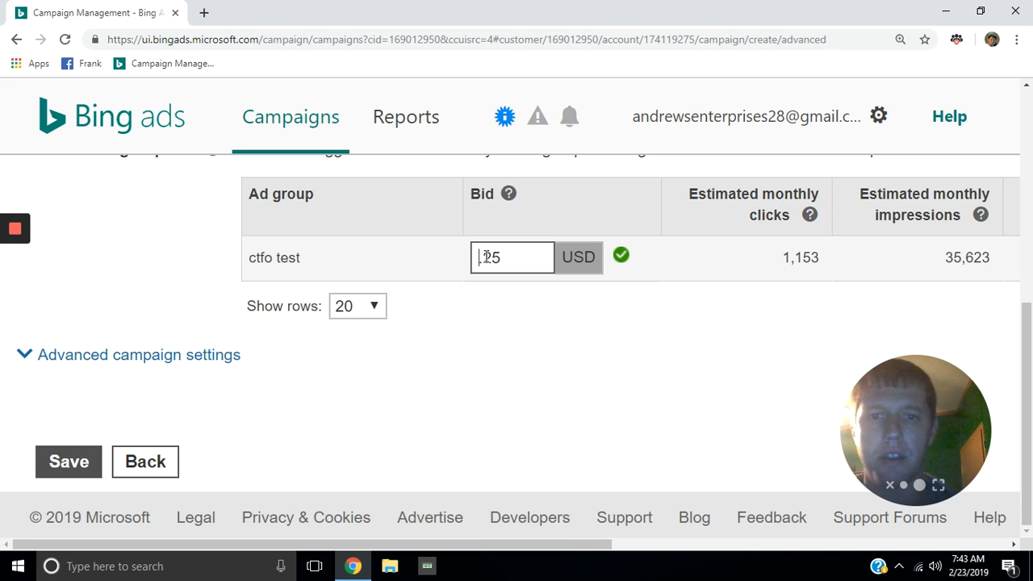
click(71, 463)
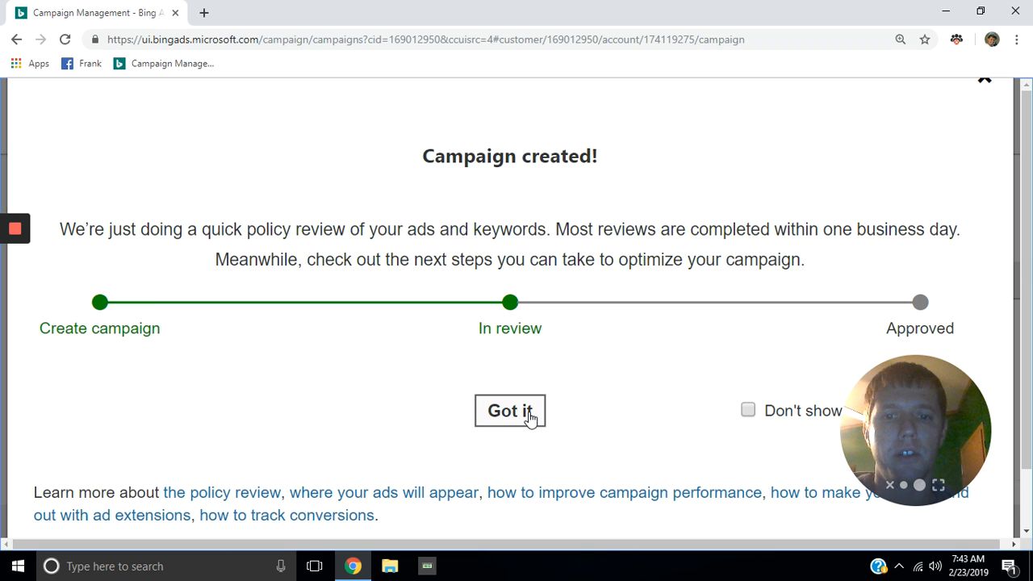
Step: Acknowledge the 'Campaign created!' notice with 'Got it' to return to All Campaigns
click(530, 417)
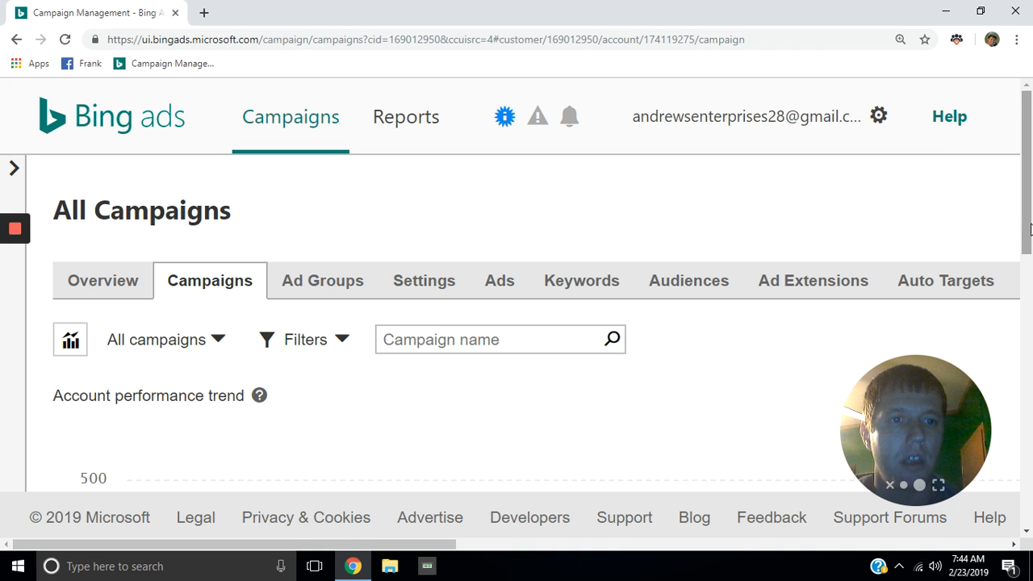
drag(1030, 232, 1030, 240)
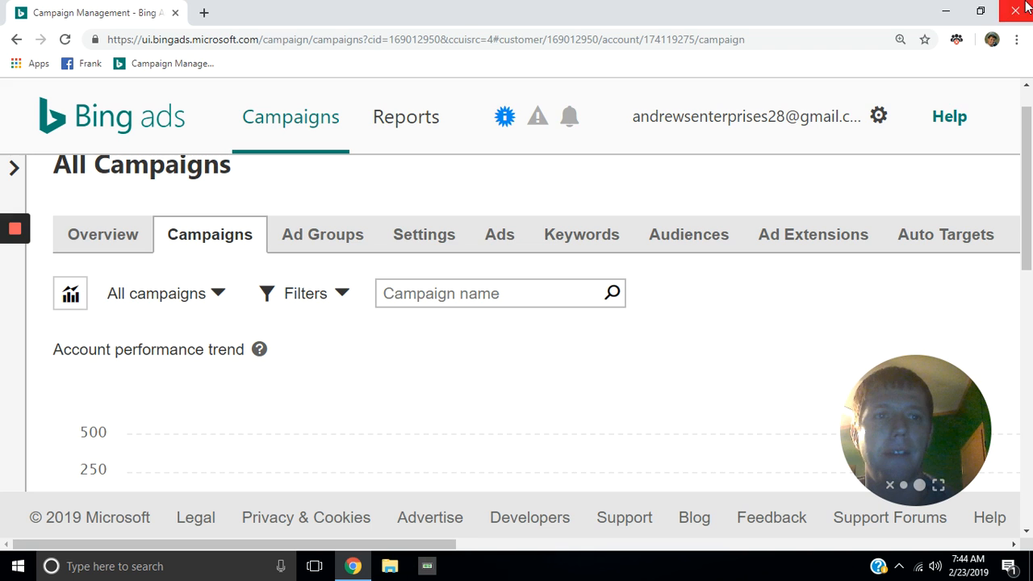
mouse_move(15, 230)
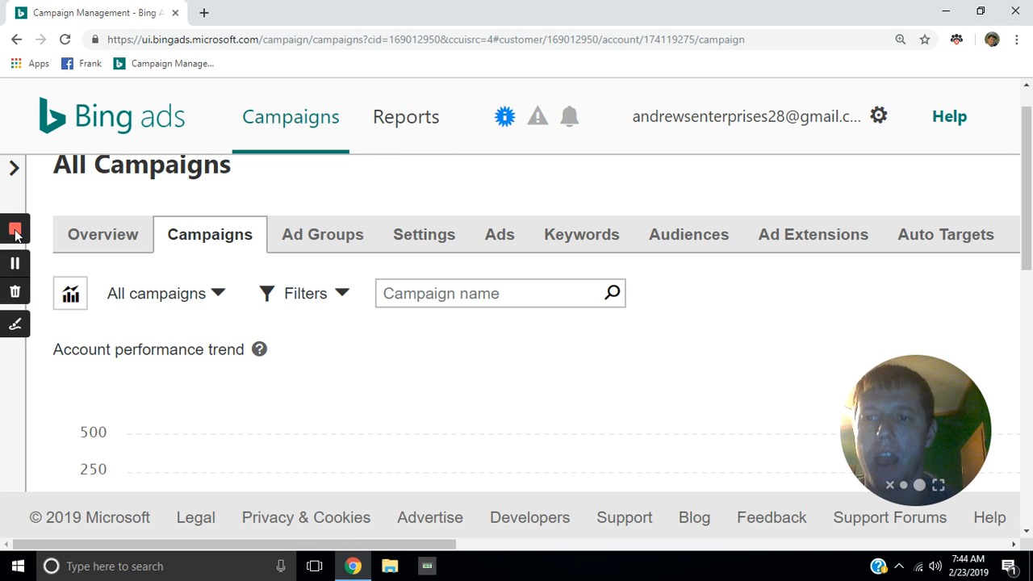